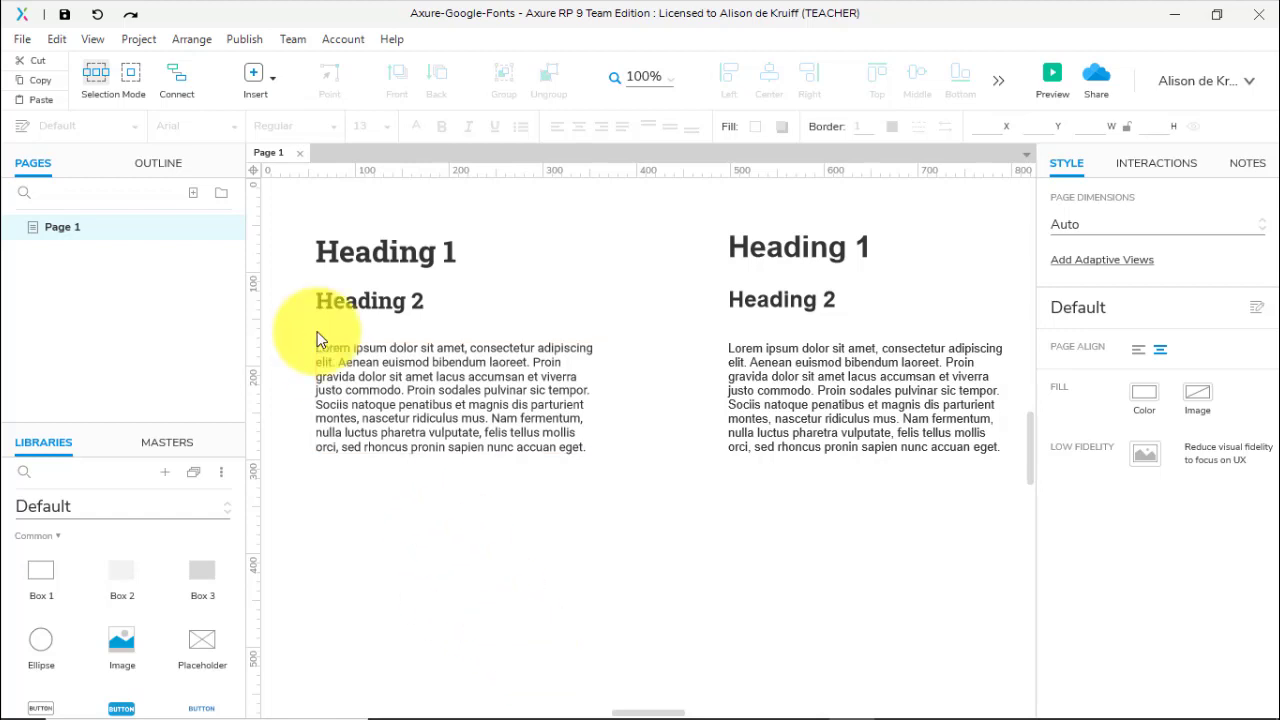
# Compare the left headings and paragraph fonts (Roboto Slab/Roboto) with the right set's Arial.
pyautogui.click(553, 362)
pyautogui.click(525, 290)
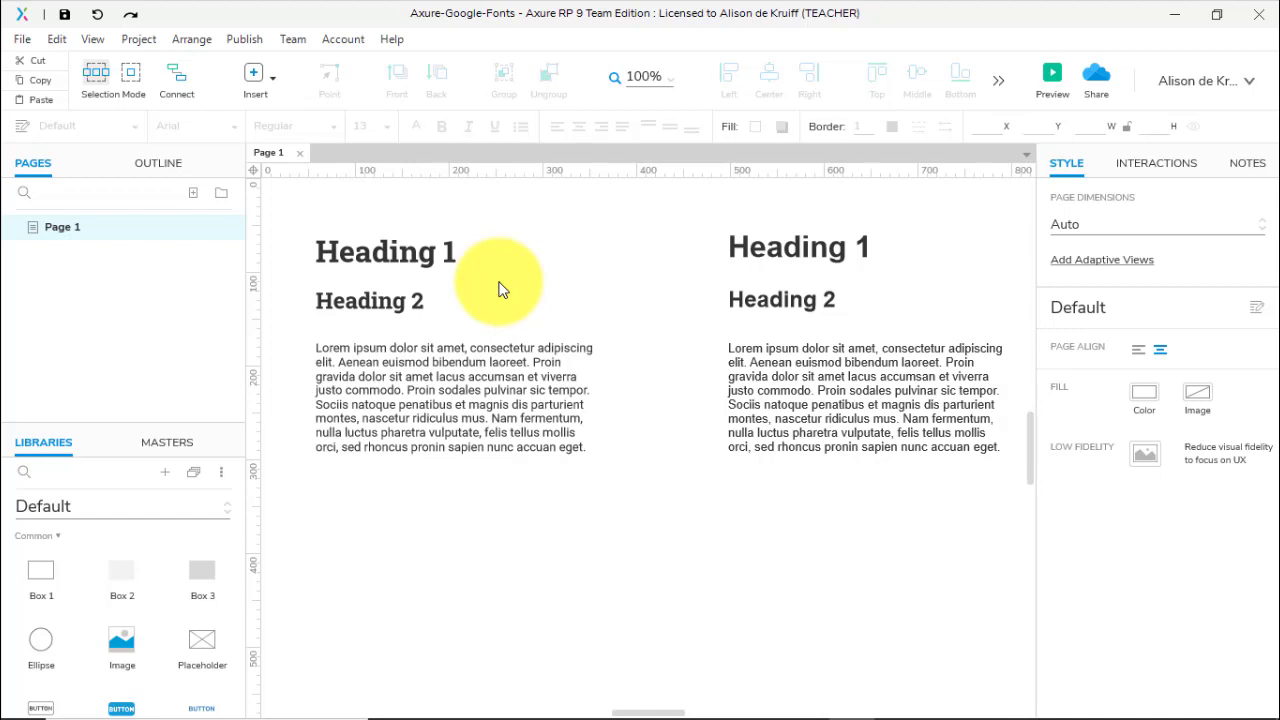
pyautogui.click(391, 251)
pyautogui.click(383, 296)
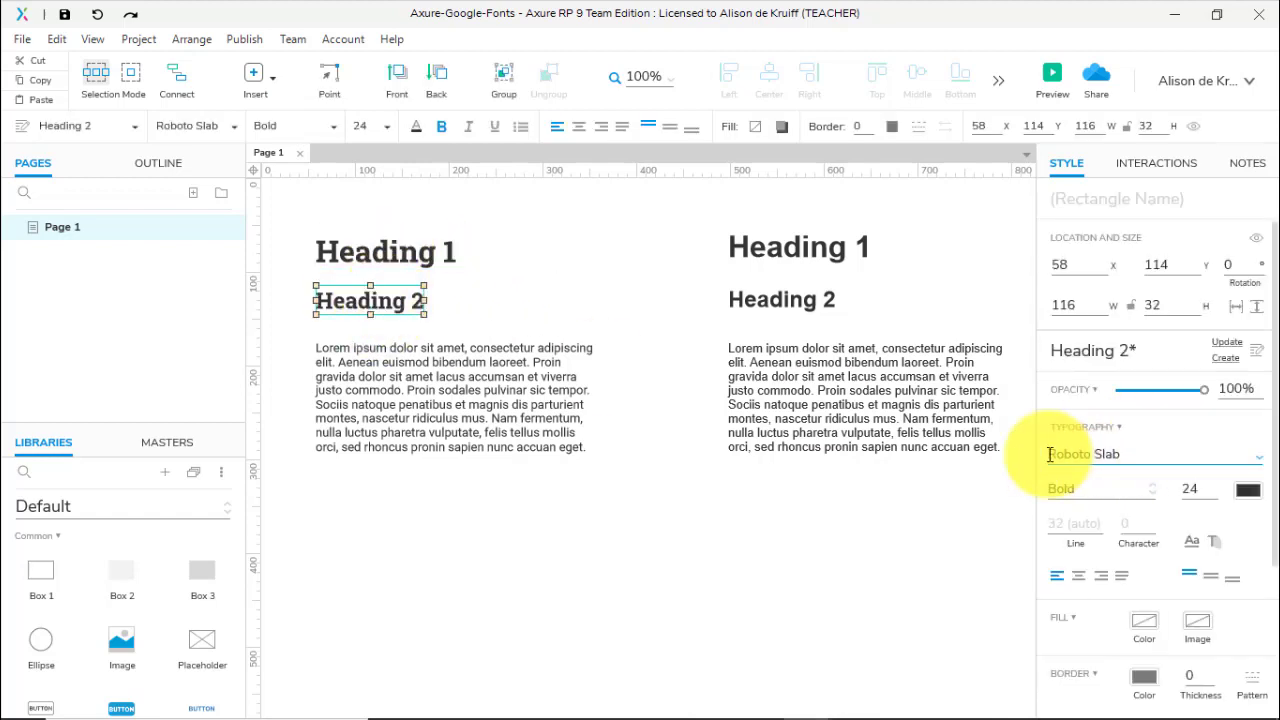
pyautogui.click(504, 417)
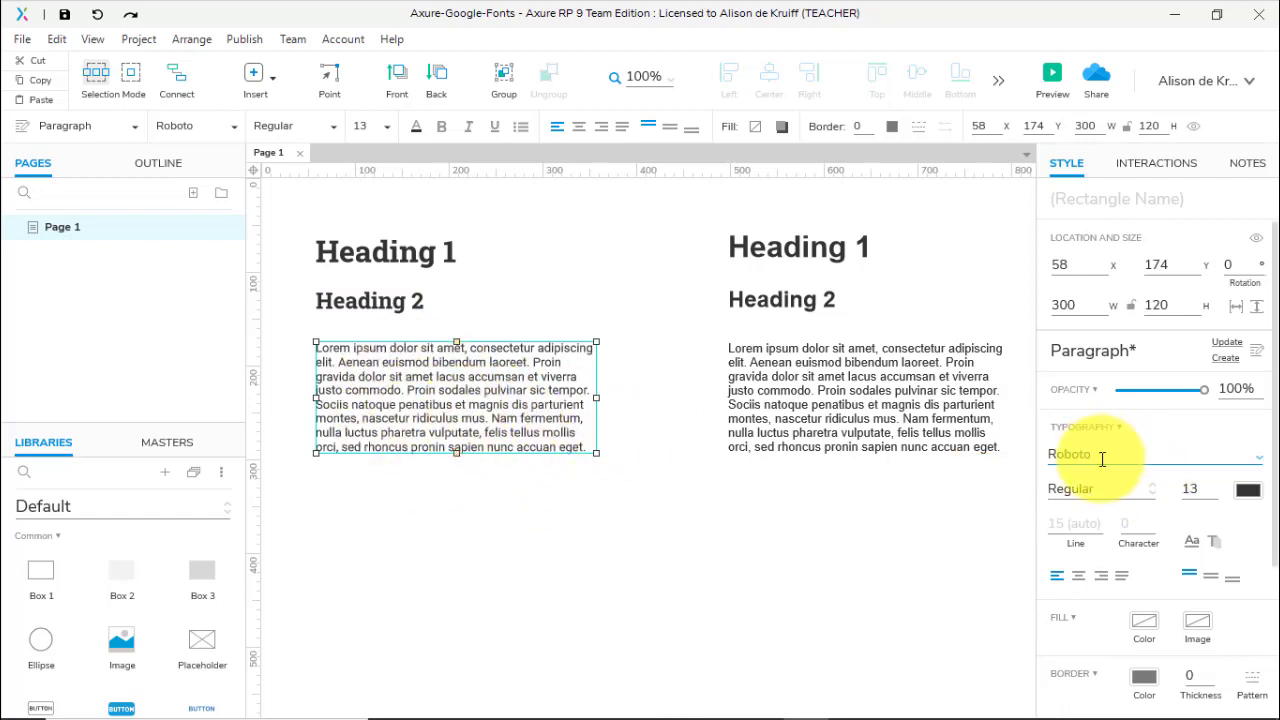
pyautogui.click(800, 249)
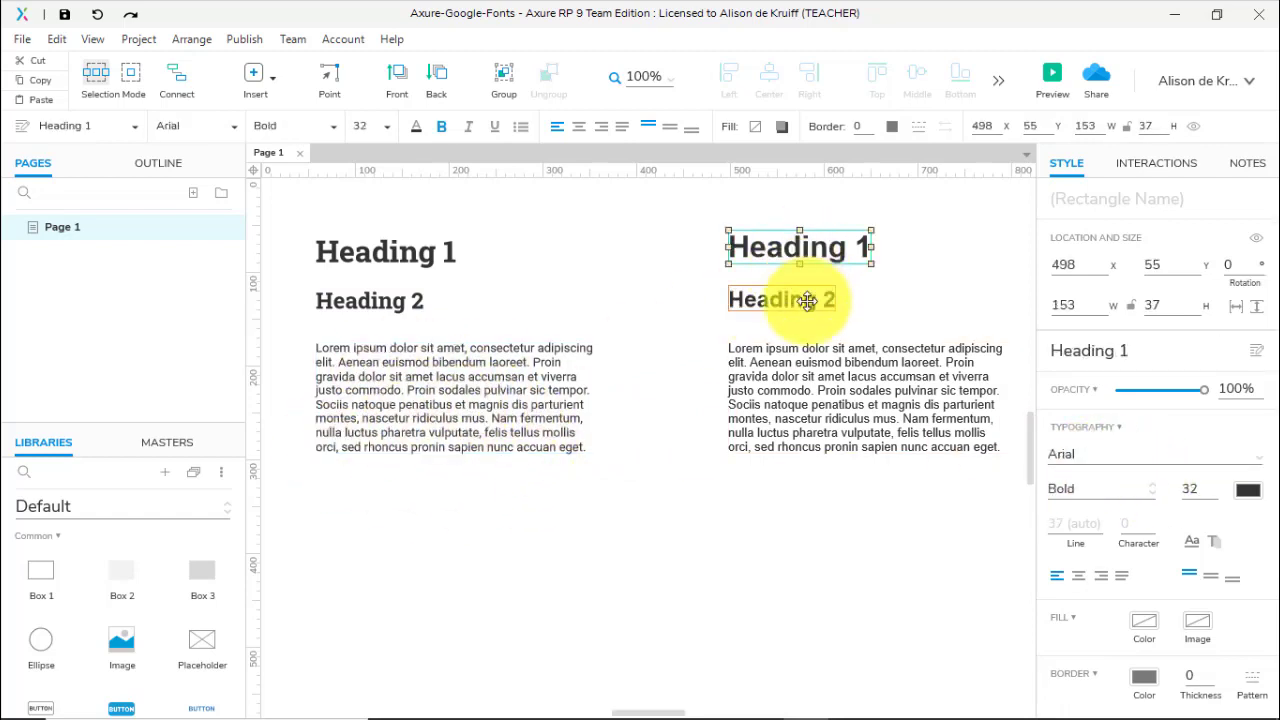
pyautogui.click(807, 300)
pyautogui.click(843, 388)
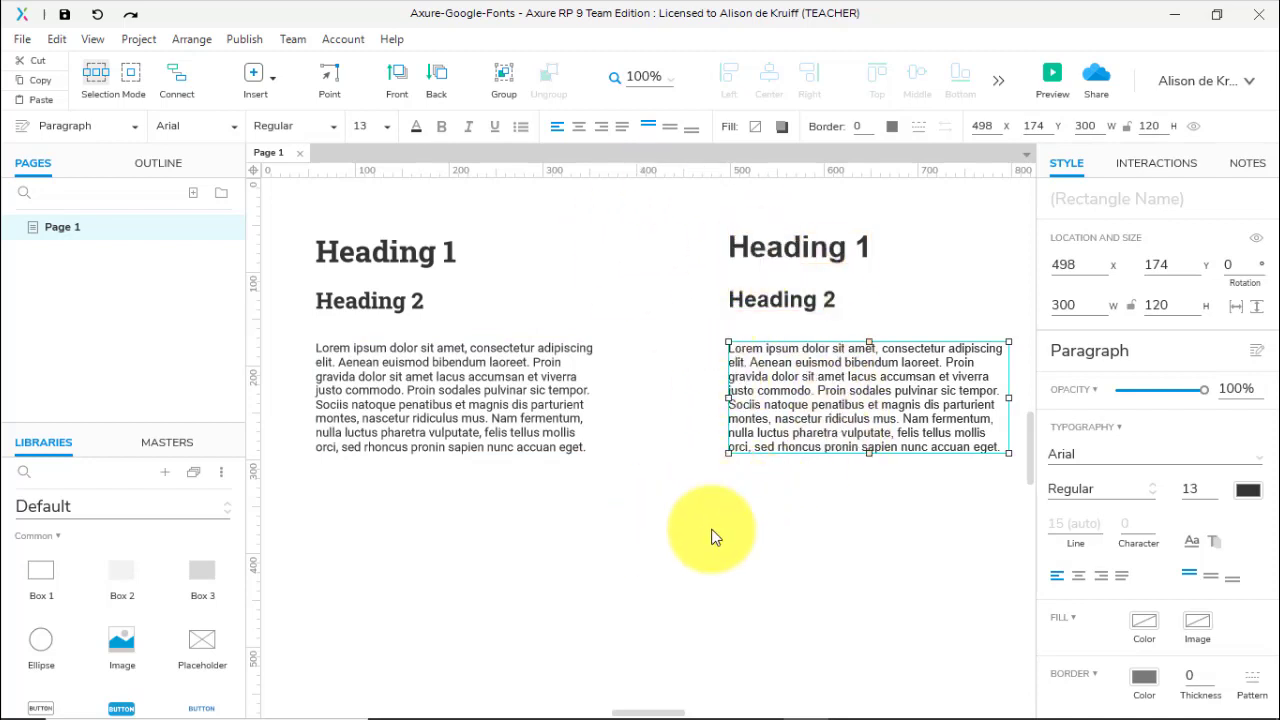
# Reselect the left paragraph and browse the font list, keeping Roboto, then deselect.
pyautogui.click(457, 345)
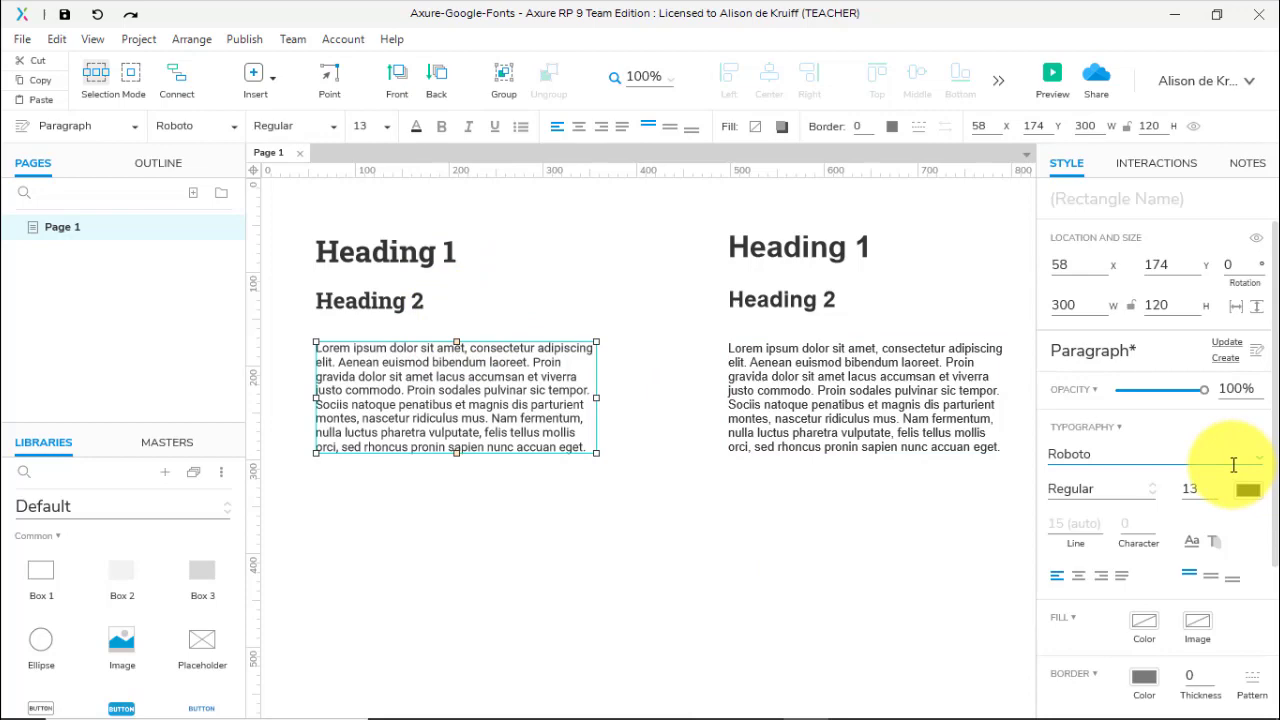
pyautogui.click(1258, 461)
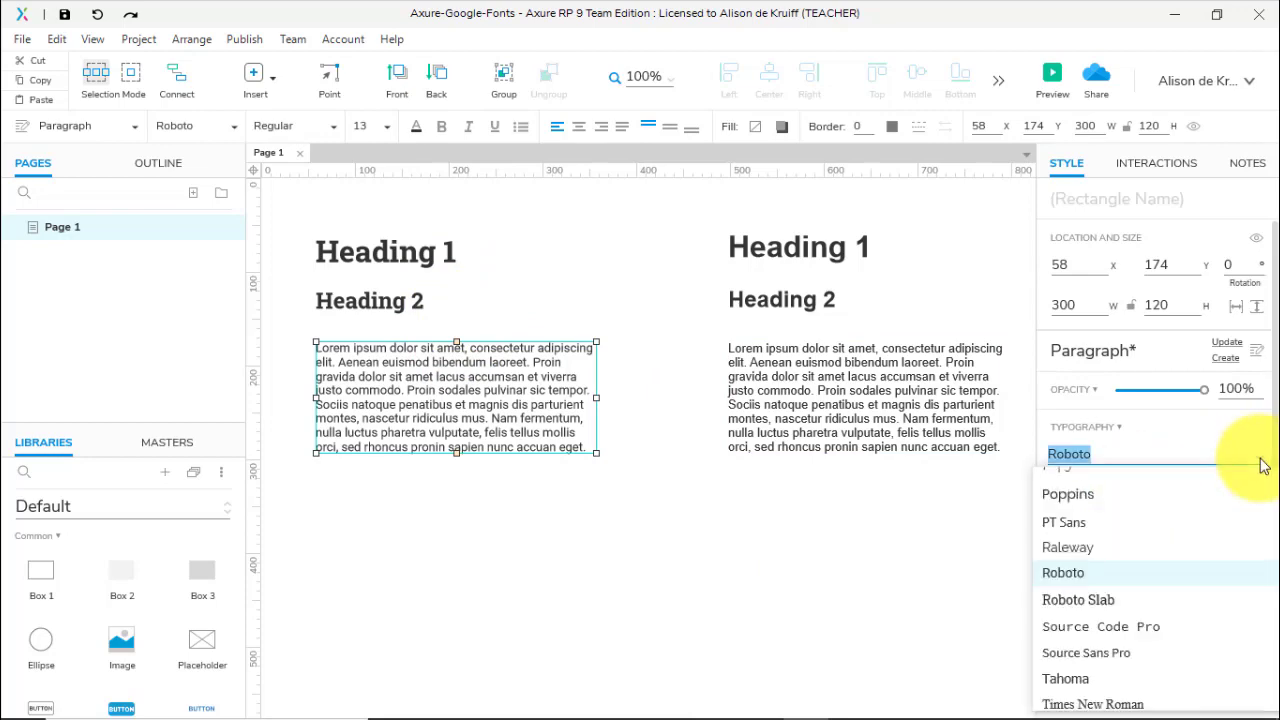
pyautogui.click(1172, 584)
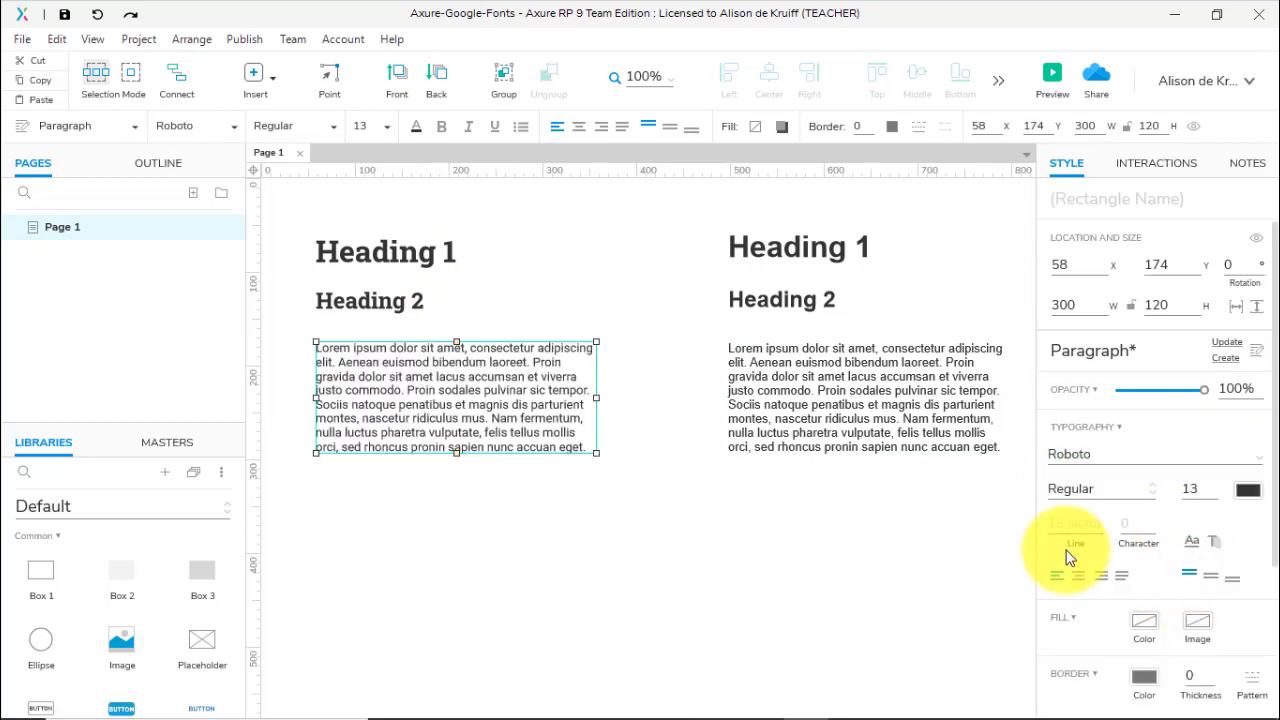
pyautogui.click(578, 518)
pyautogui.click(526, 410)
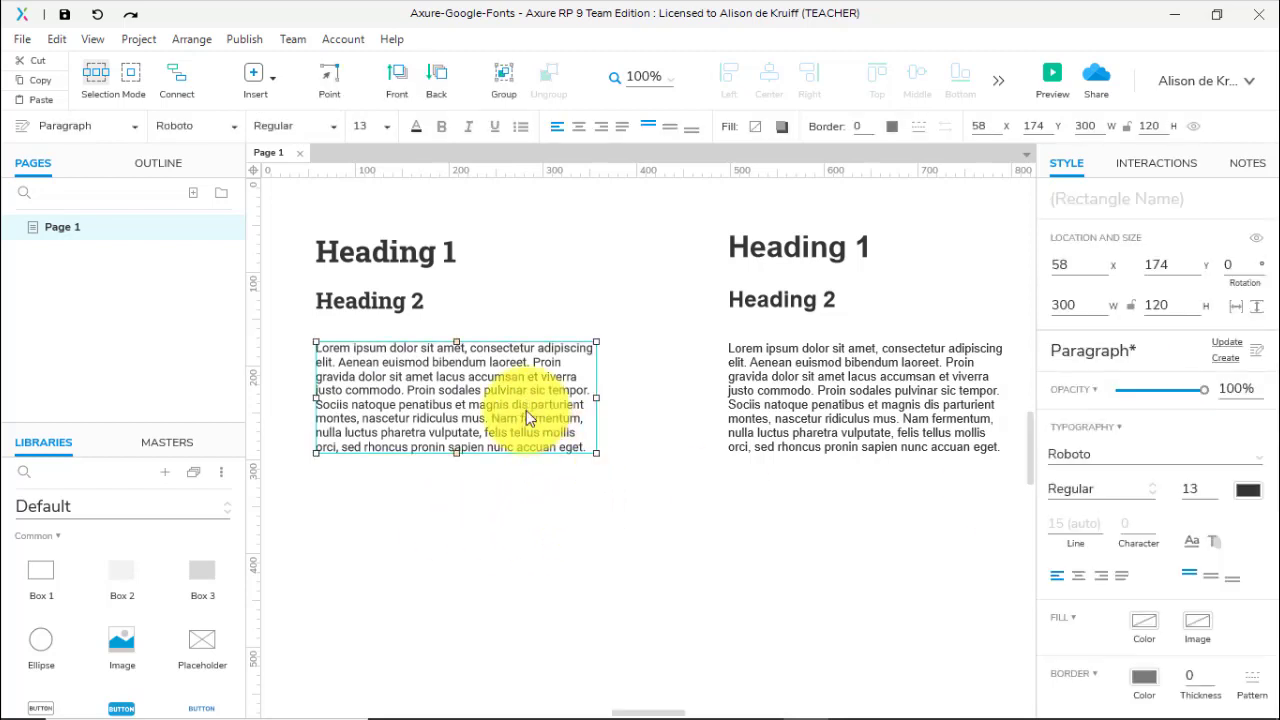
pyautogui.click(660, 530)
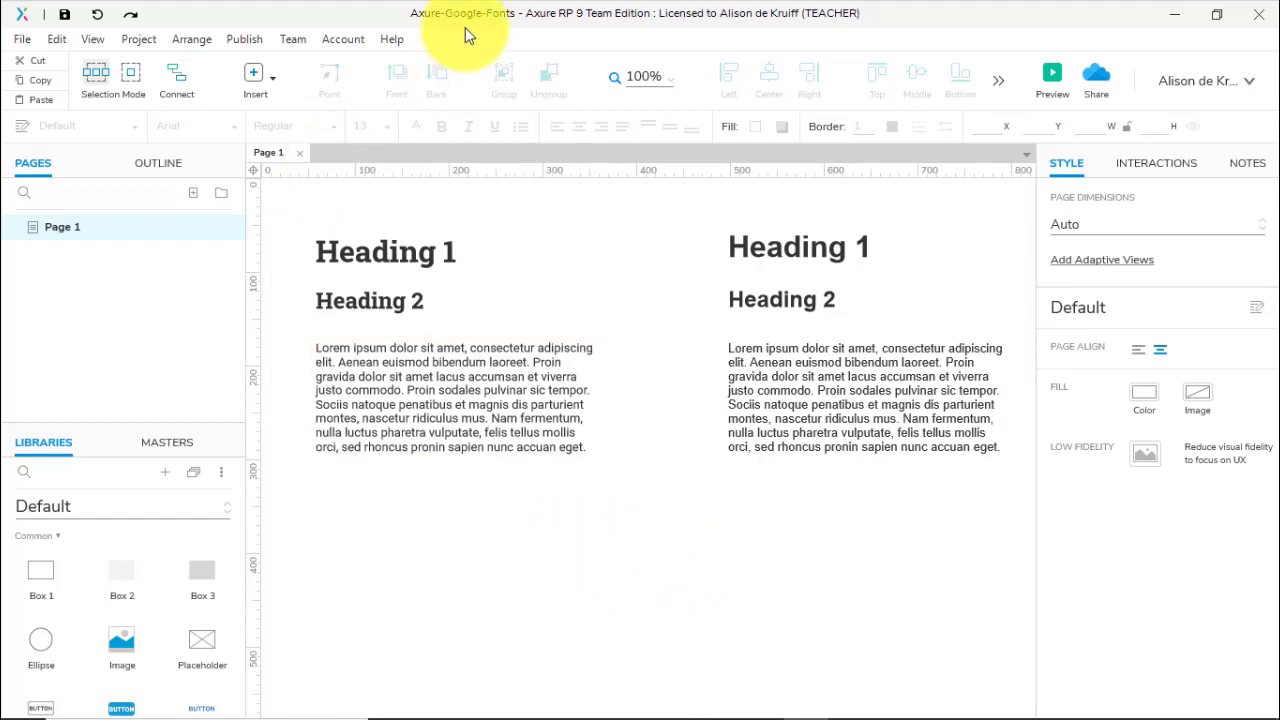
# Open Publish > Generate HTML Files, expand its Fonts options and add an empty web font entry.
pyautogui.click(255, 39)
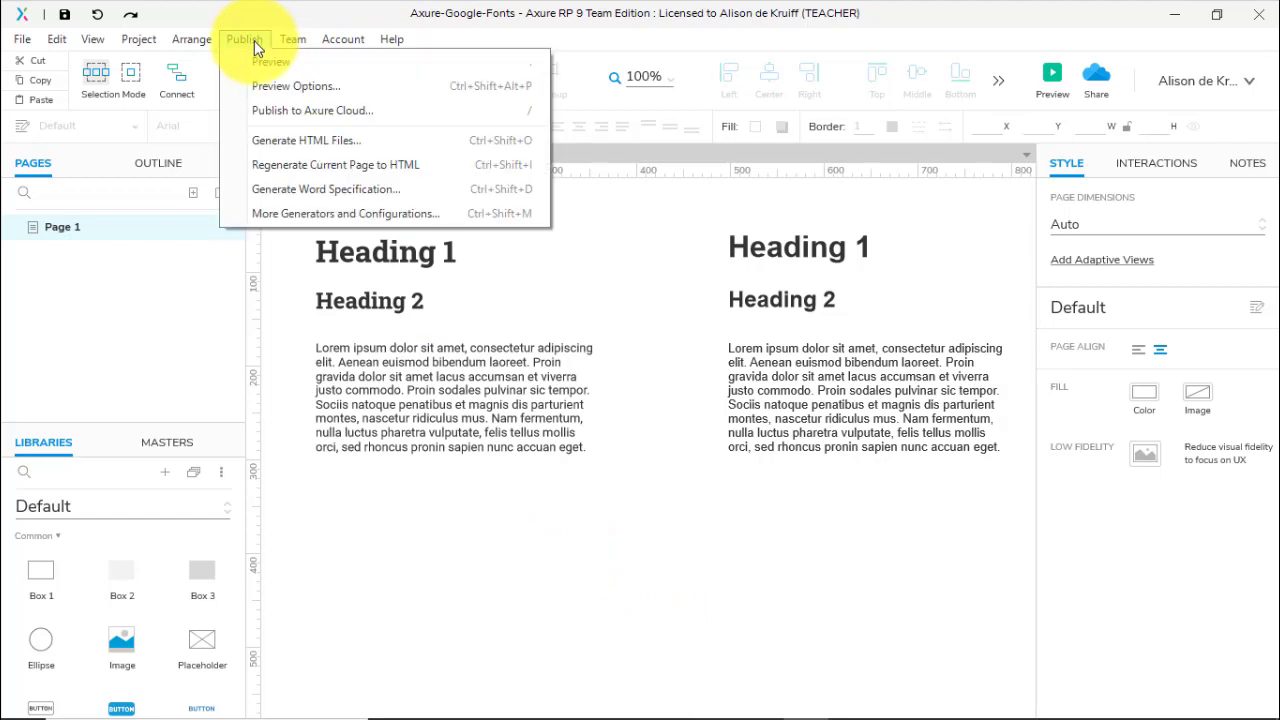
pyautogui.click(318, 138)
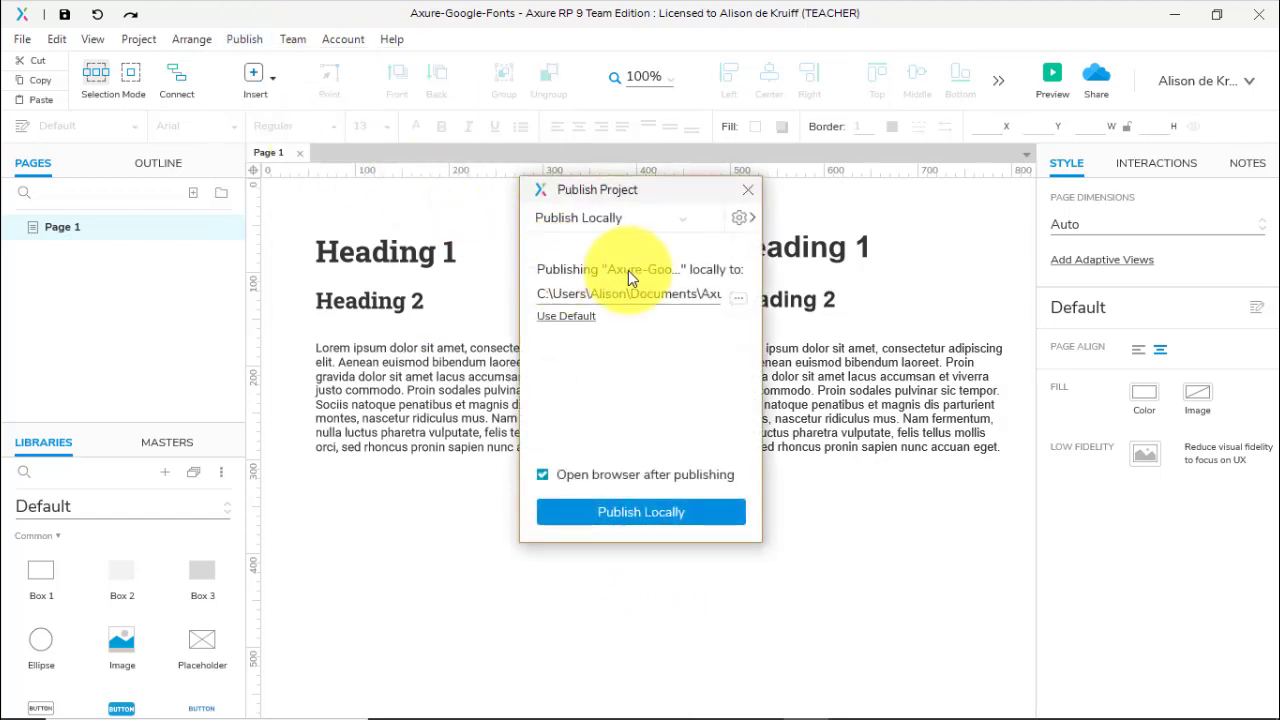
pyautogui.click(741, 226)
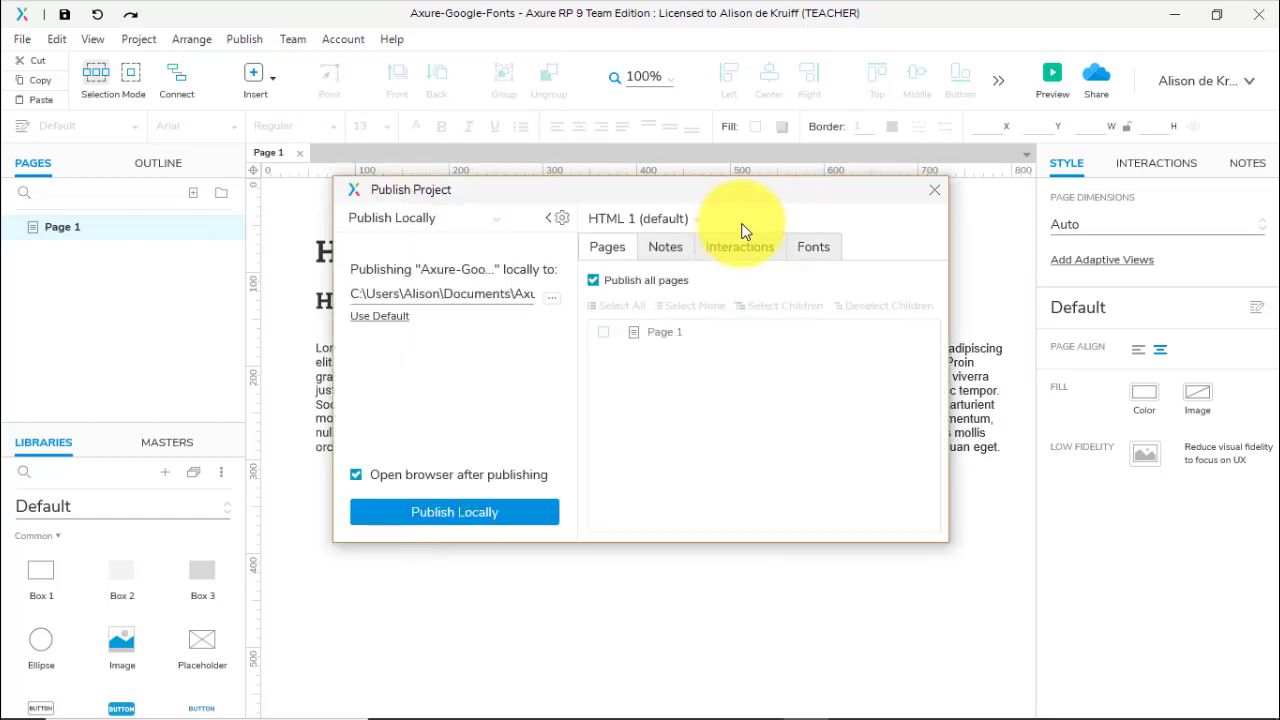
pyautogui.click(831, 250)
pyautogui.click(638, 286)
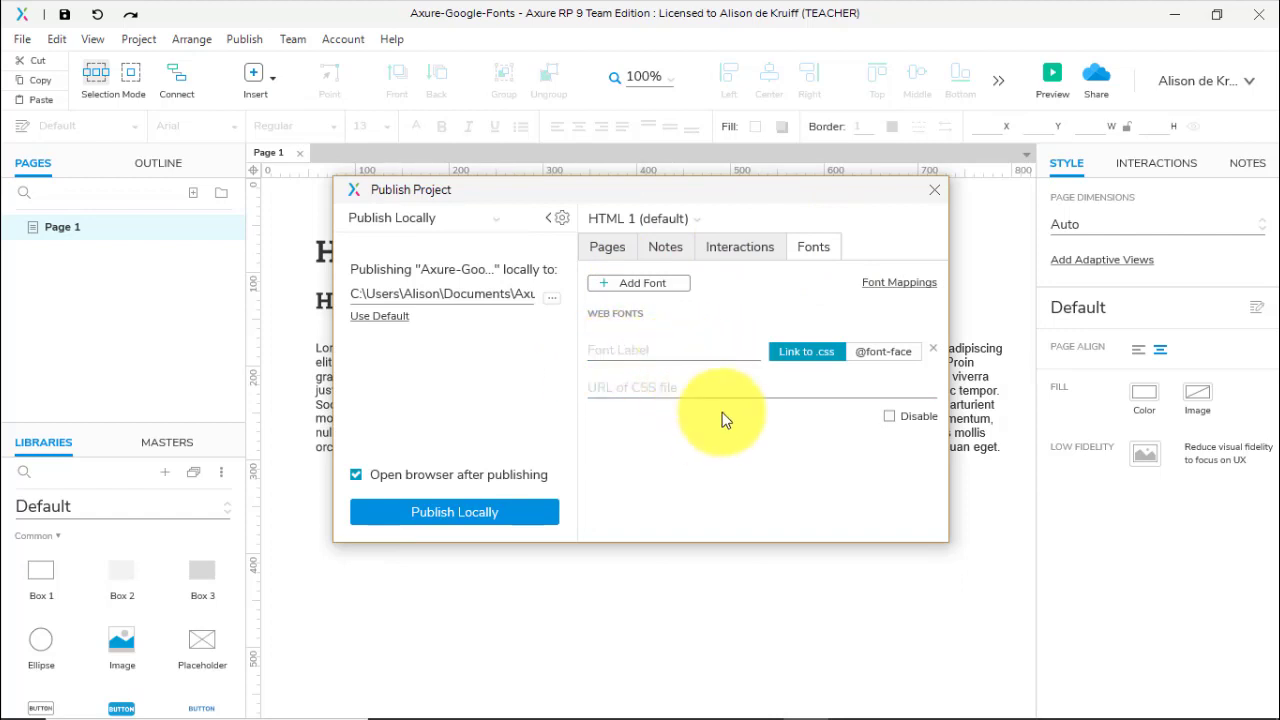
pyautogui.click(648, 390)
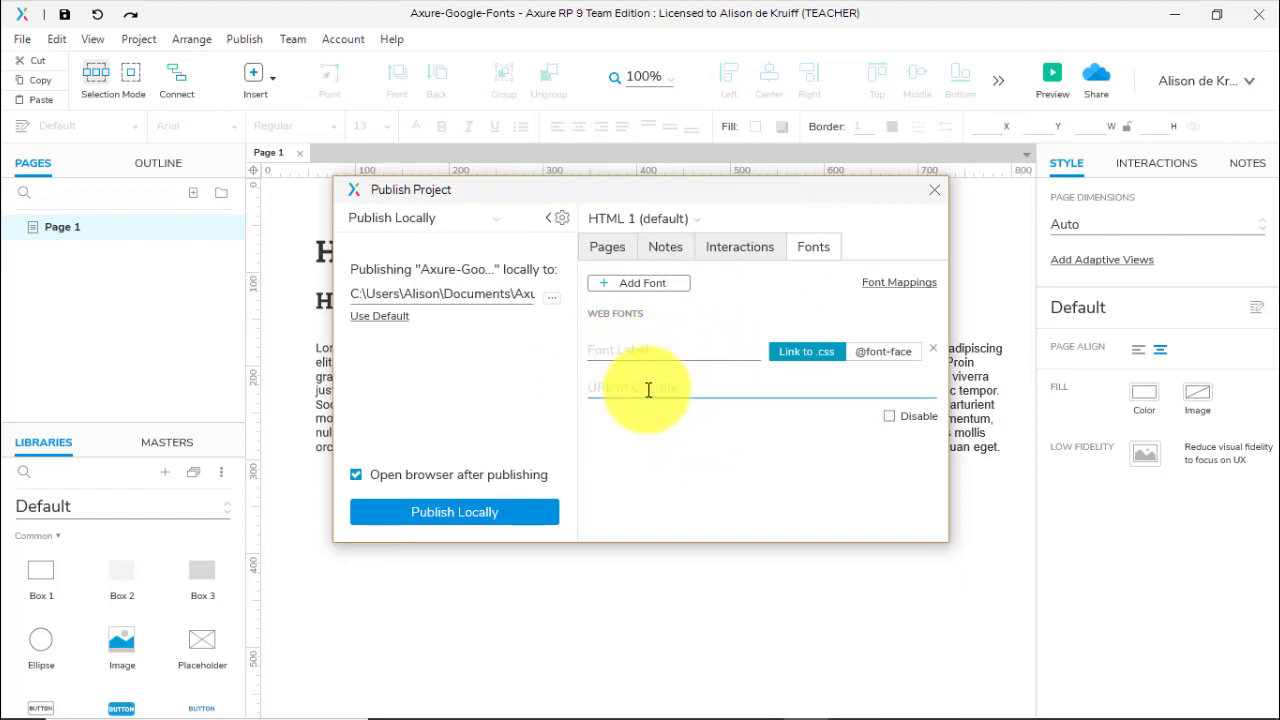
pyautogui.click(629, 349)
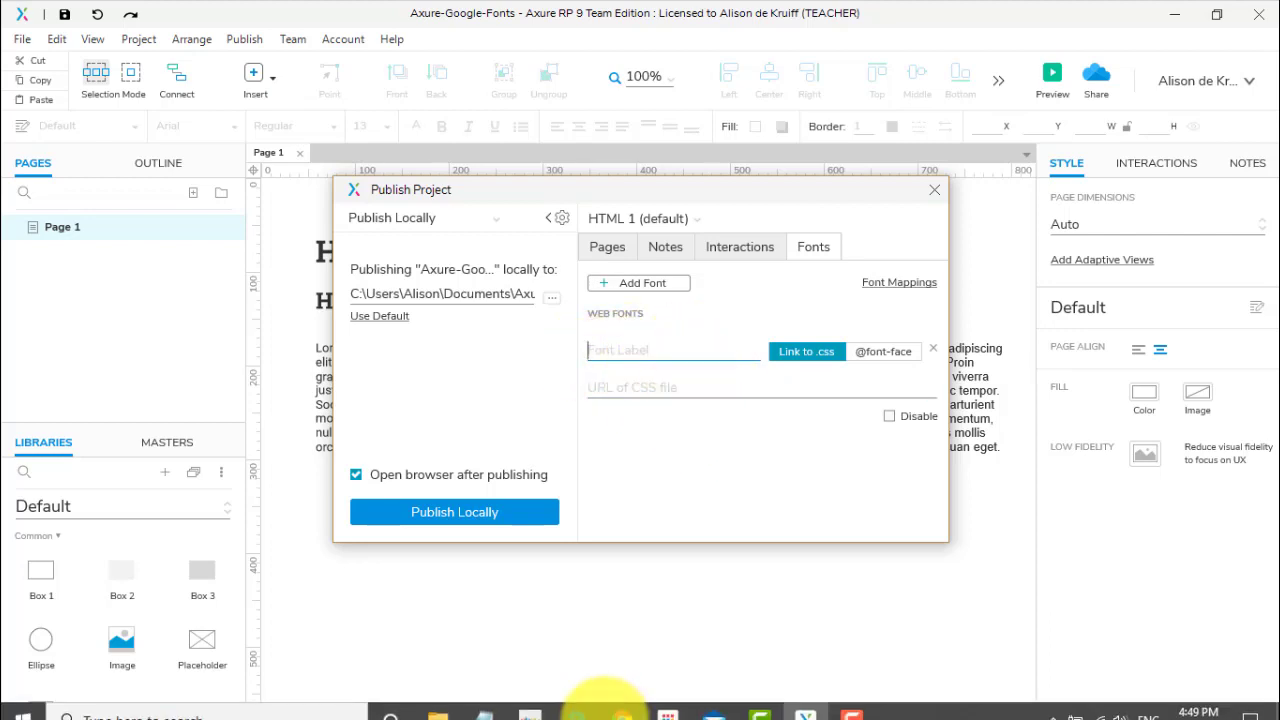
# Copy the 'Roboto Slab' family name from Google Fonts' embed CSS rules and switch back to Axure.
pyautogui.click(622, 703)
pyautogui.click(1086, 514)
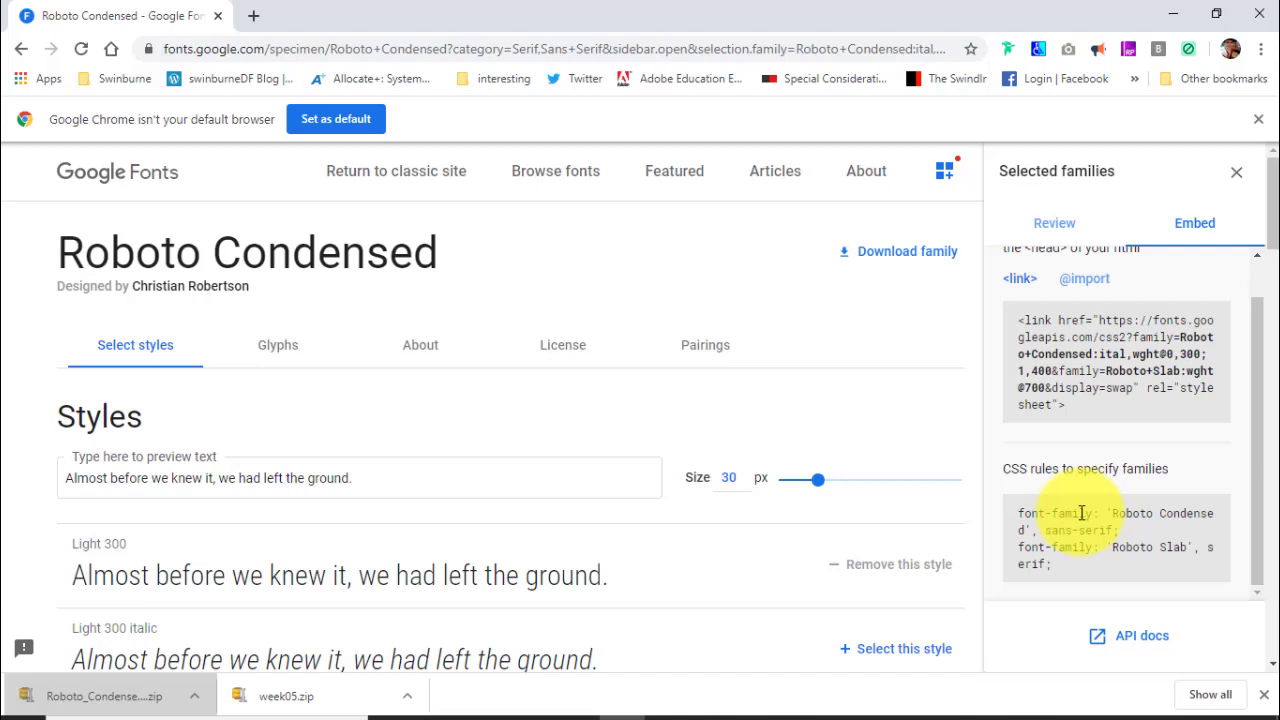
pyautogui.moveTo(1190, 549); pyautogui.dragTo(1146, 549)
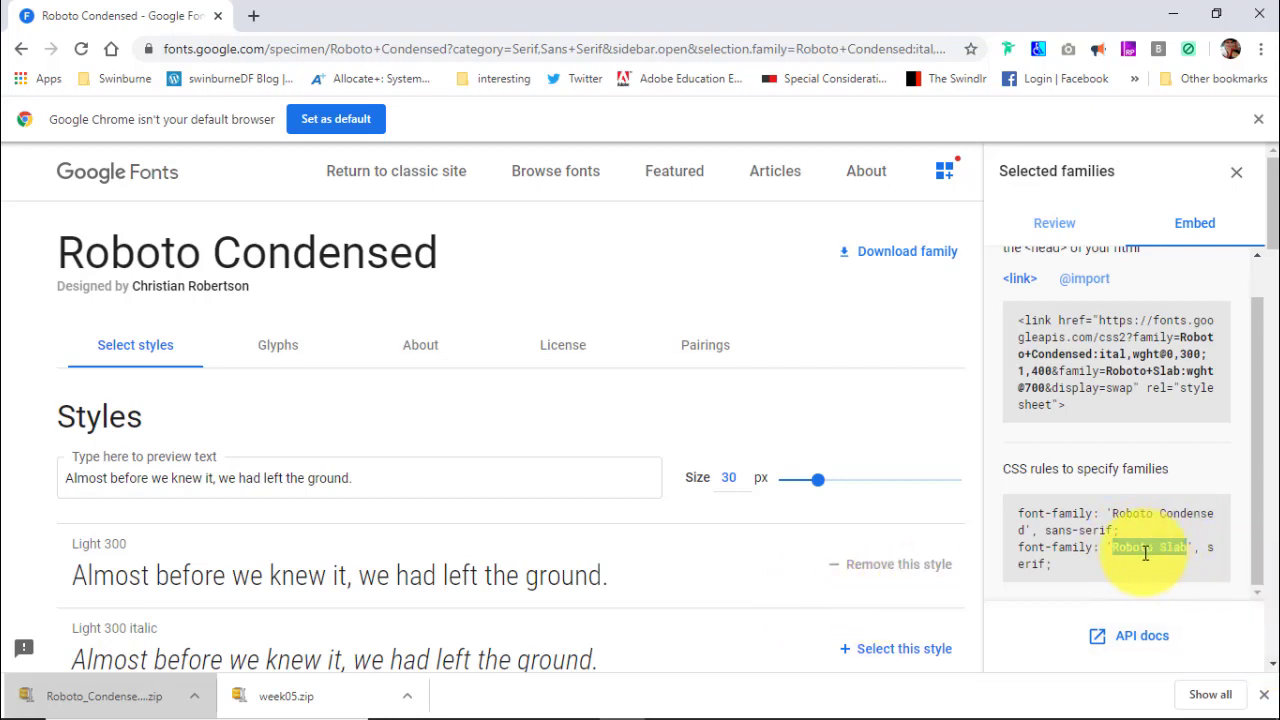
pyautogui.moveTo(671, 700)
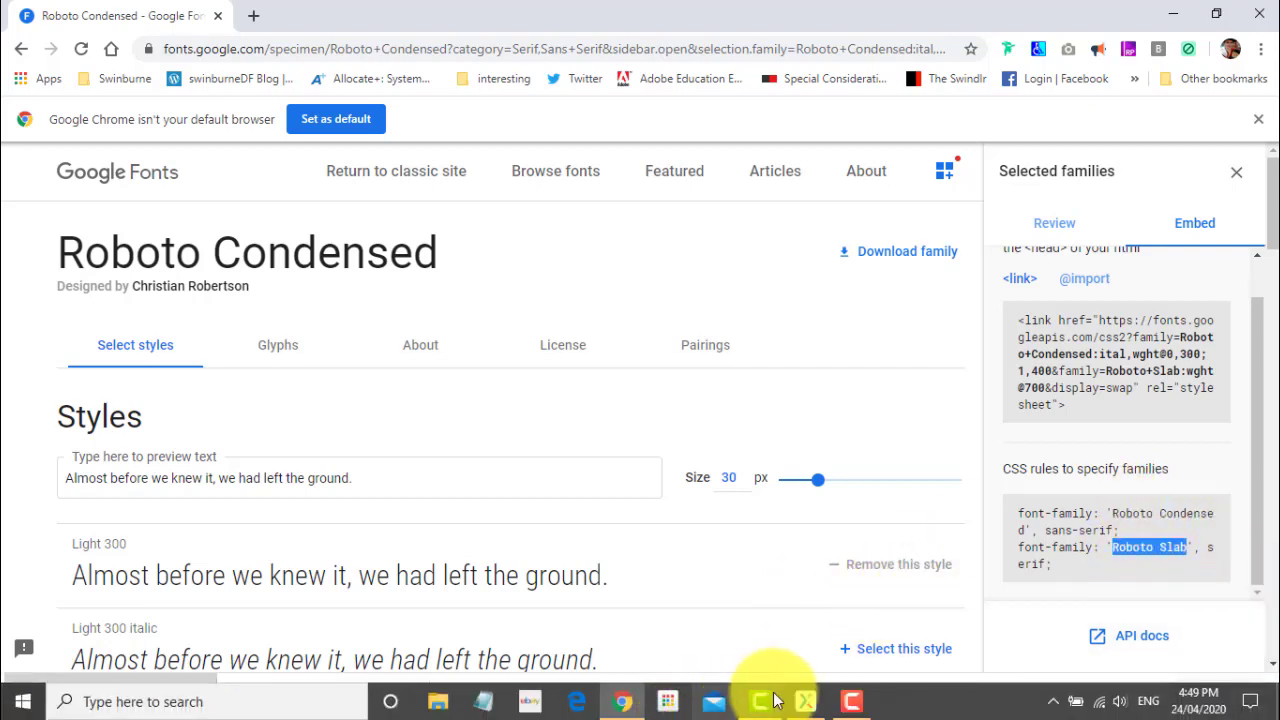
pyautogui.click(806, 701)
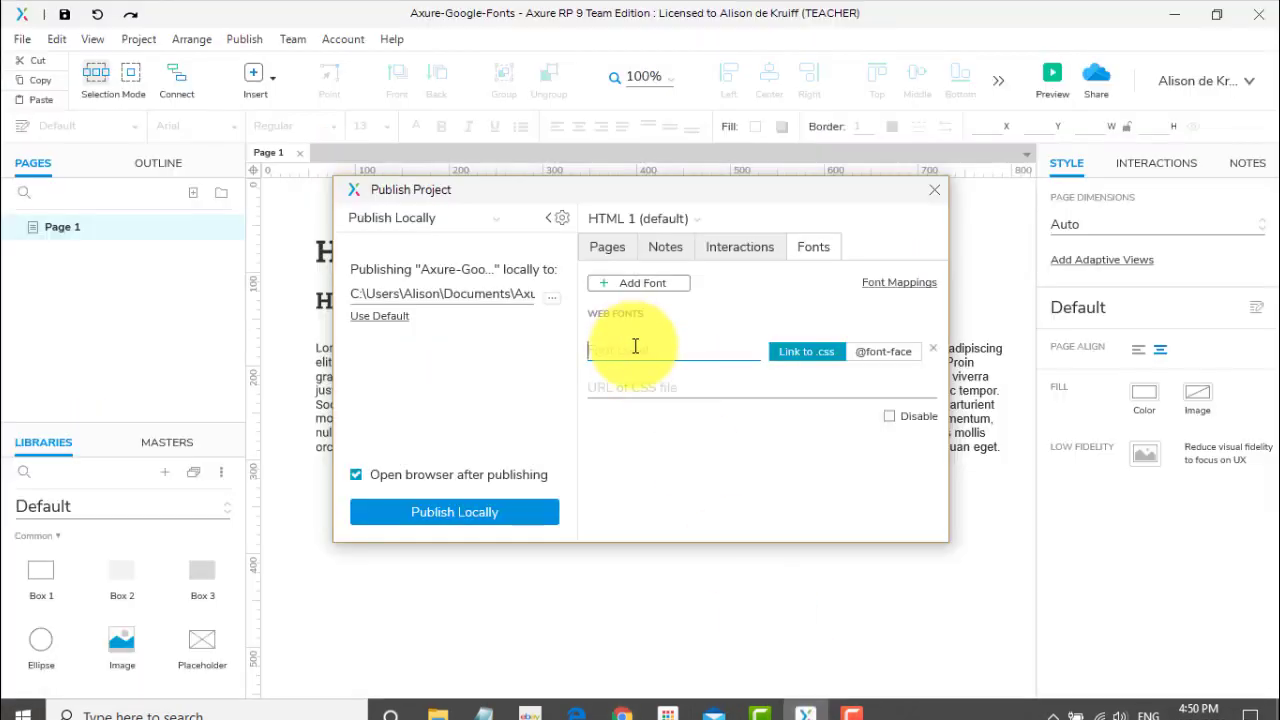
# Paste 'Roboto Slab' as the new web font's label and move to its CSS URL field.
pyautogui.write('Roboto Slab')
pyautogui.click(645, 386)
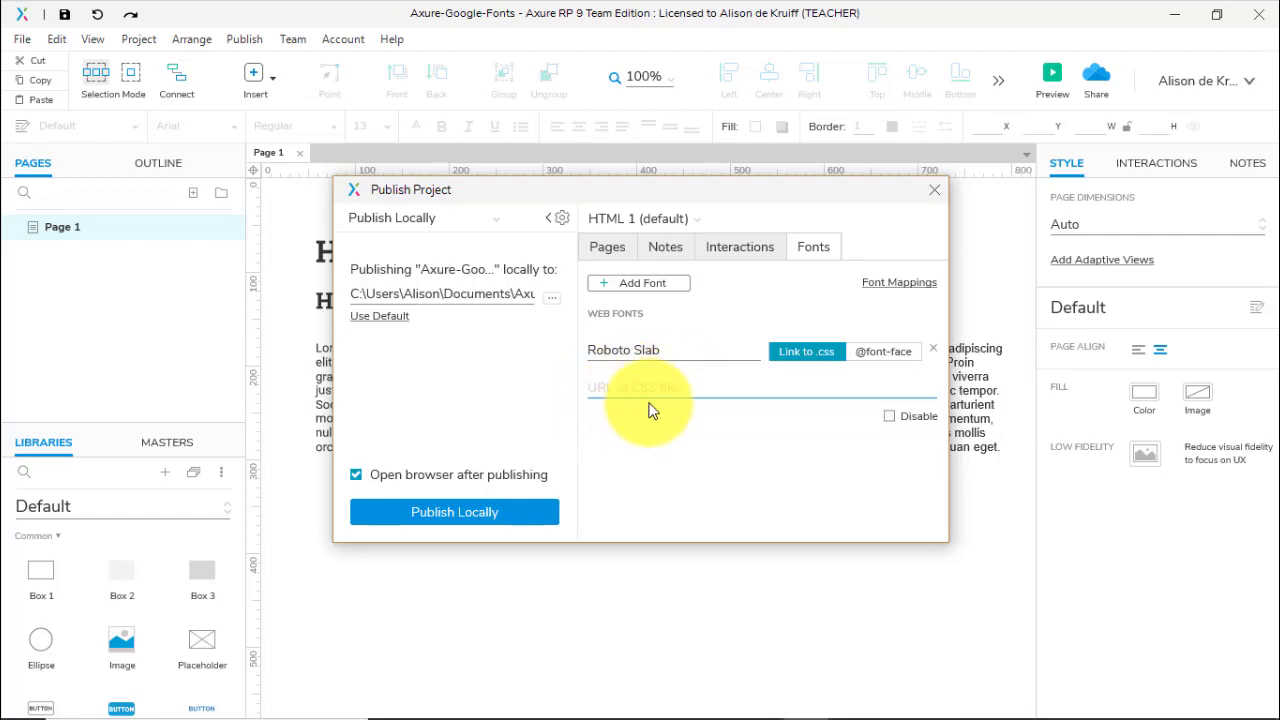
# Copy the stylesheet href URL from Google Fonts' embed link code and return to Axure.
pyautogui.moveTo(760, 700)
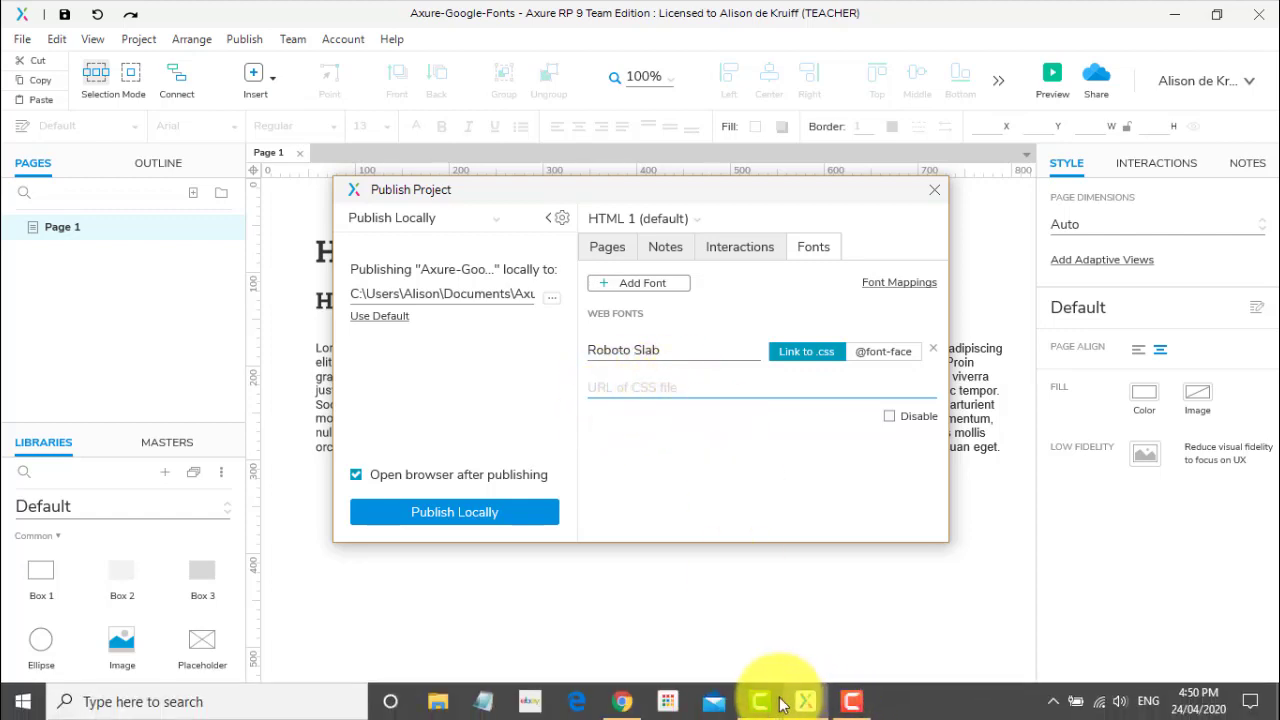
pyautogui.moveTo(810, 706)
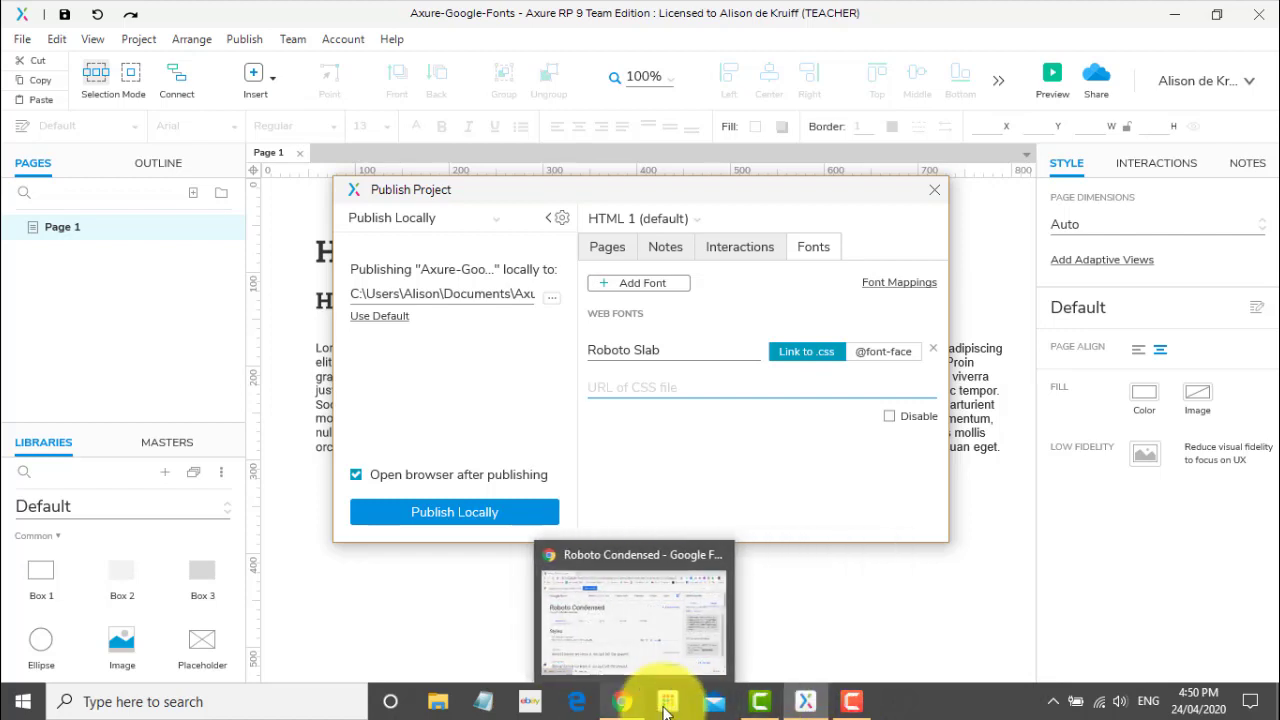
pyautogui.click(628, 705)
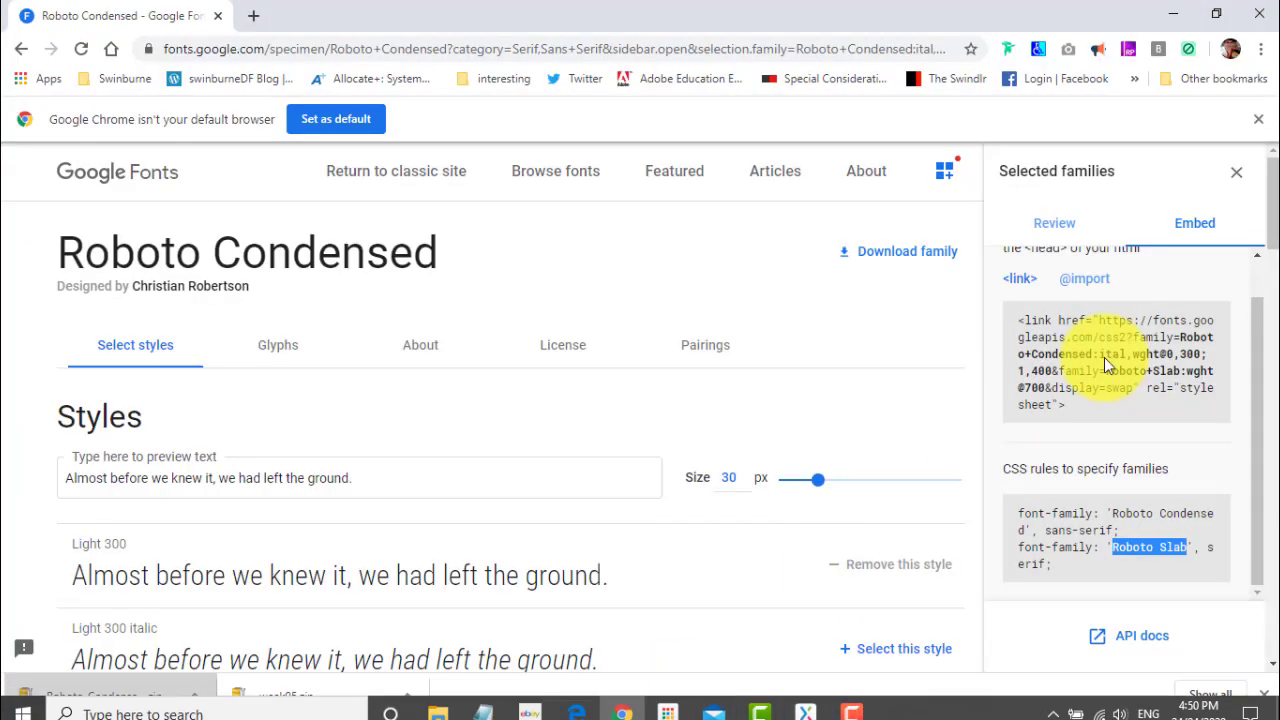
pyautogui.moveTo(1098, 320); pyautogui.dragTo(1132, 388)
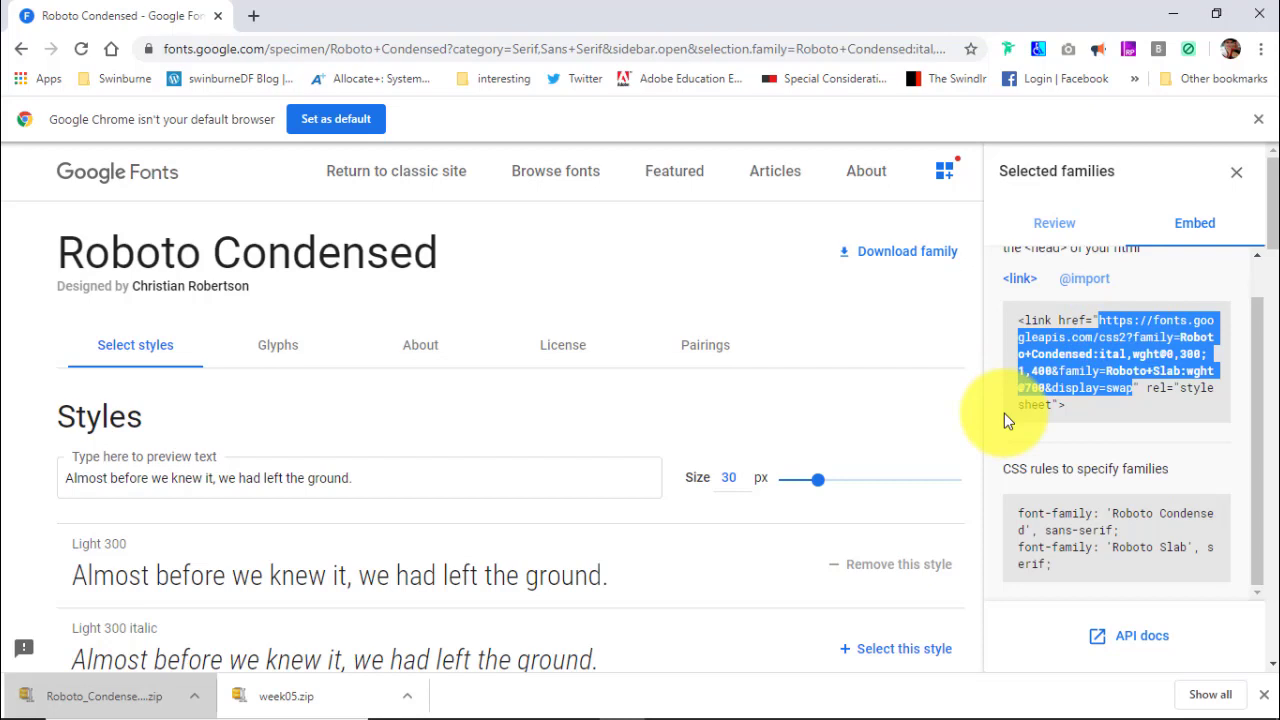
pyautogui.moveTo(900, 700)
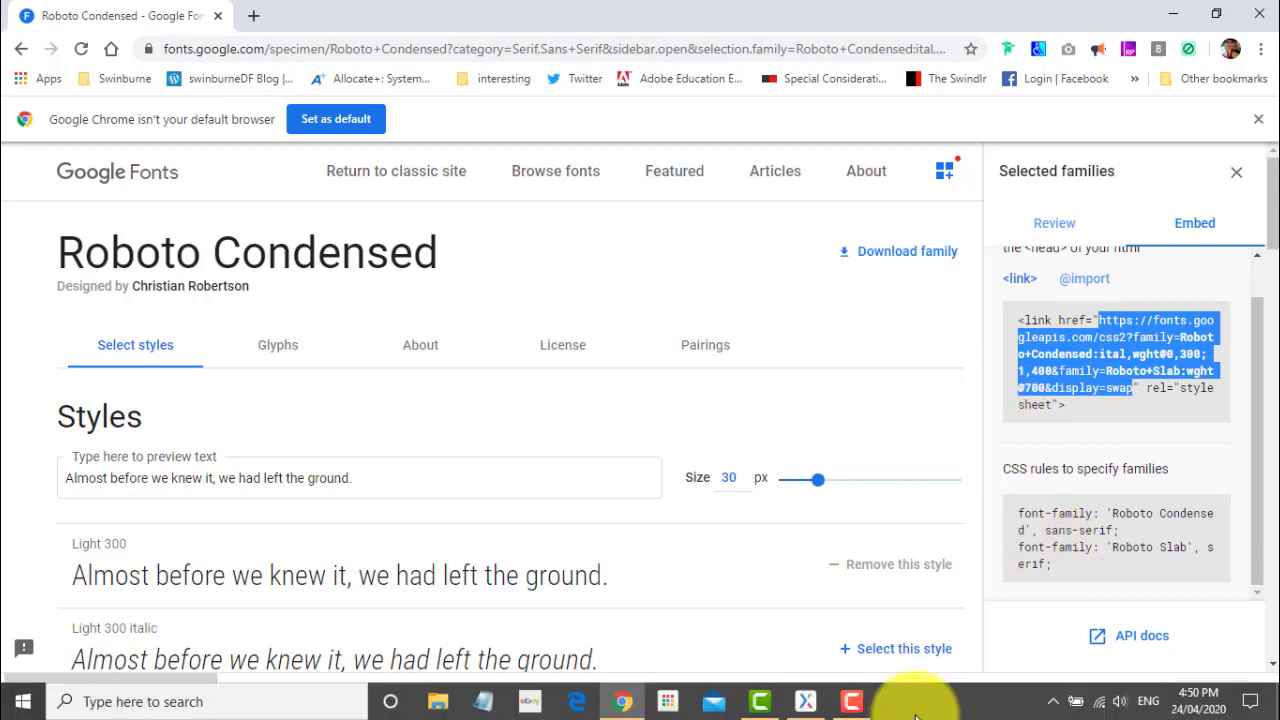
pyautogui.click(808, 700)
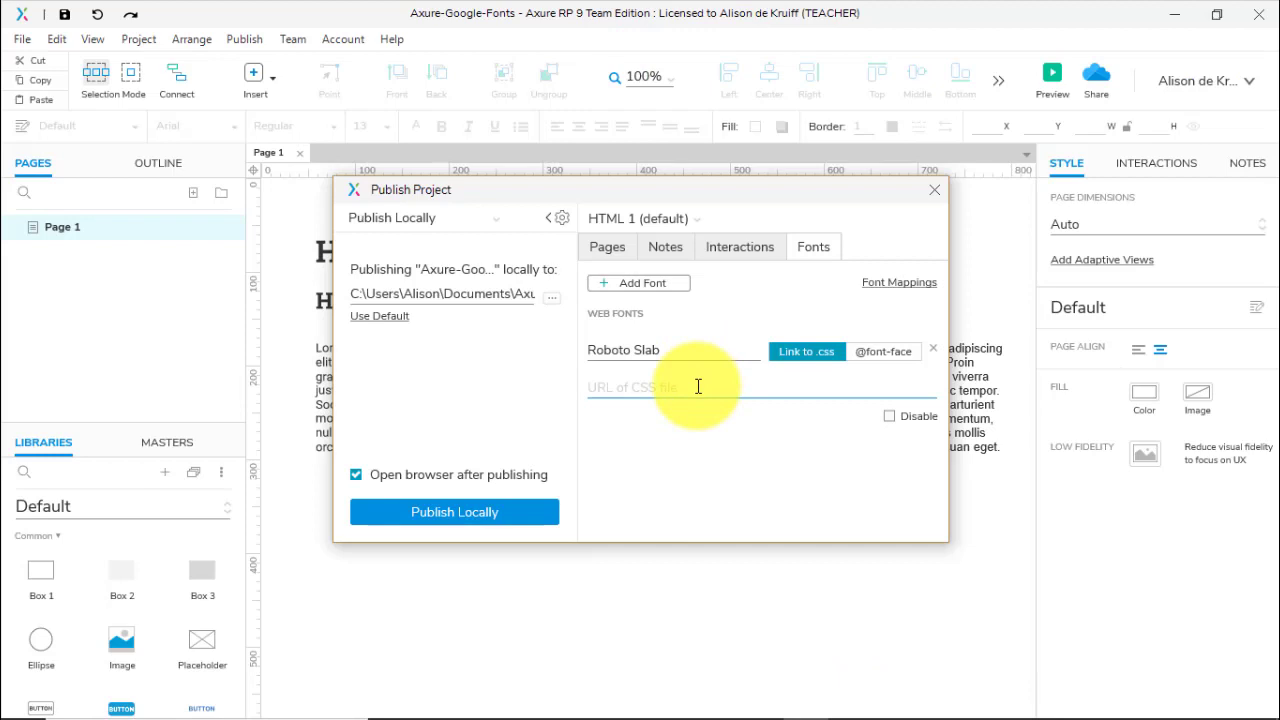
# Paste the Google Fonts stylesheet URL into Roboto Slab's CSS URL field and open Font Mappings.
pyautogui.hotkey('ctrl', 'v')
pyautogui.click(755, 460)
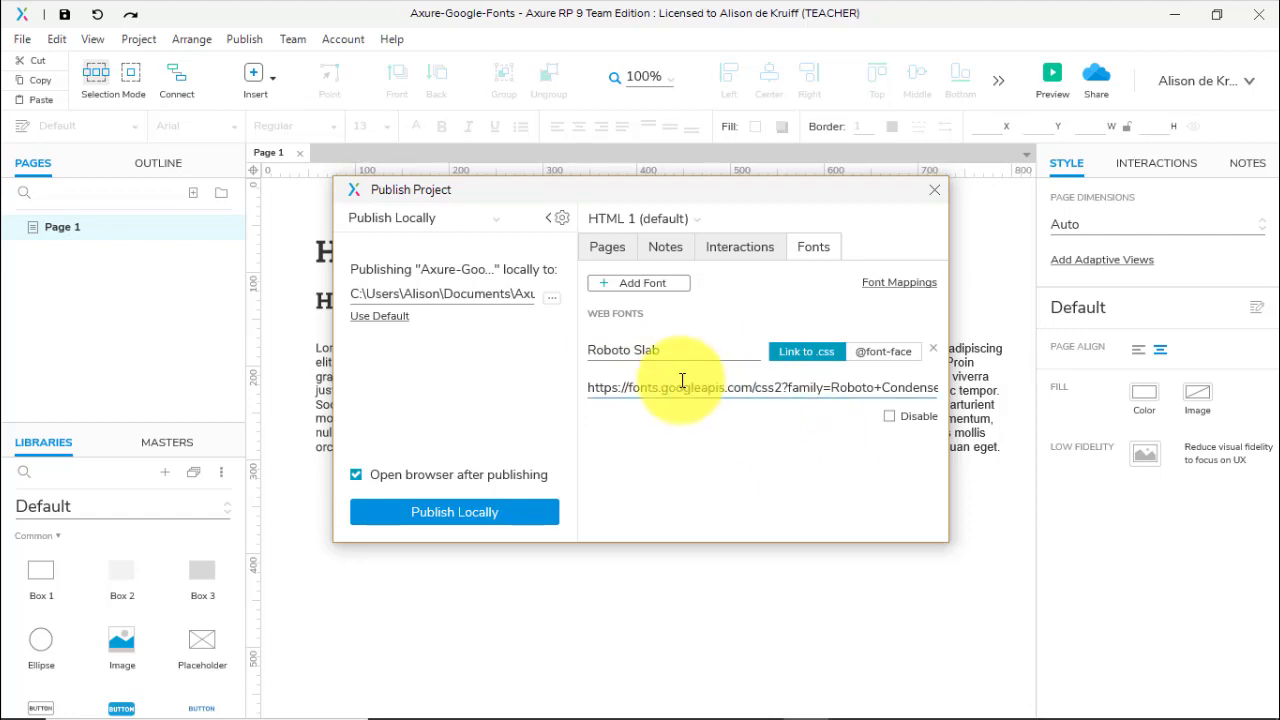
pyautogui.click(906, 284)
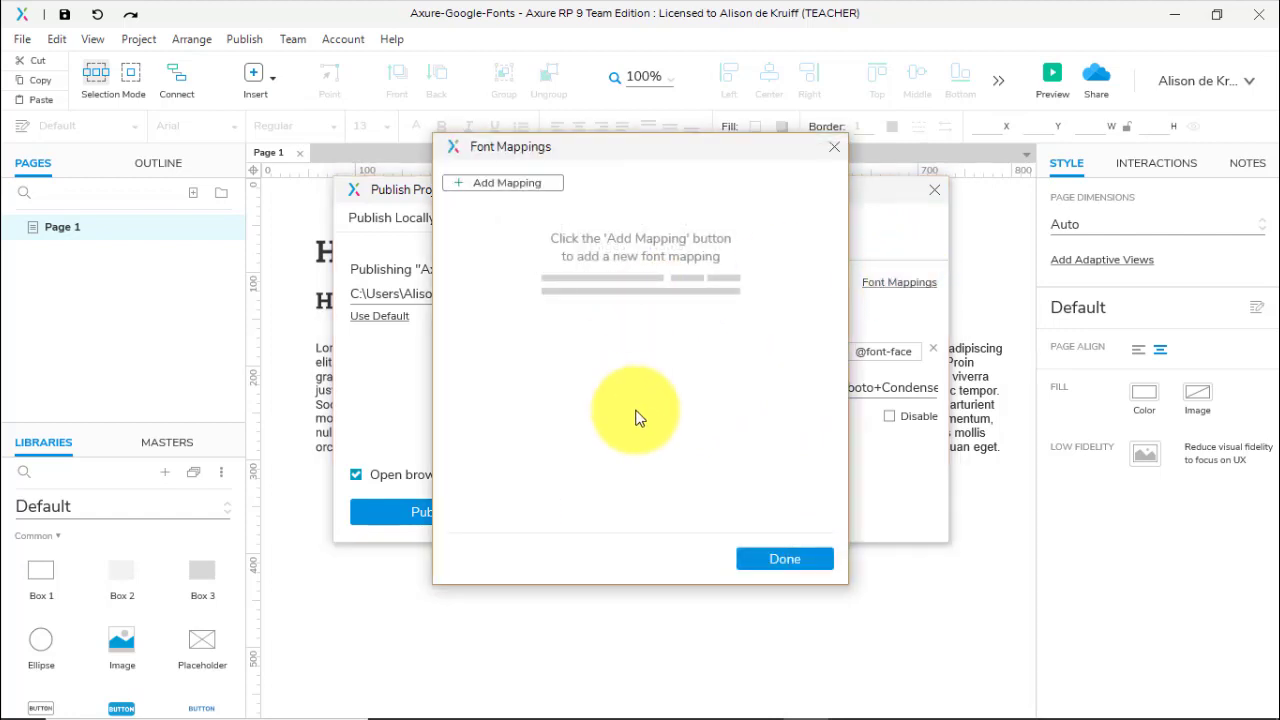
# Add a mapping from the Roboto Slab font to the 'Roboto Slab' web font family.
pyautogui.click(512, 191)
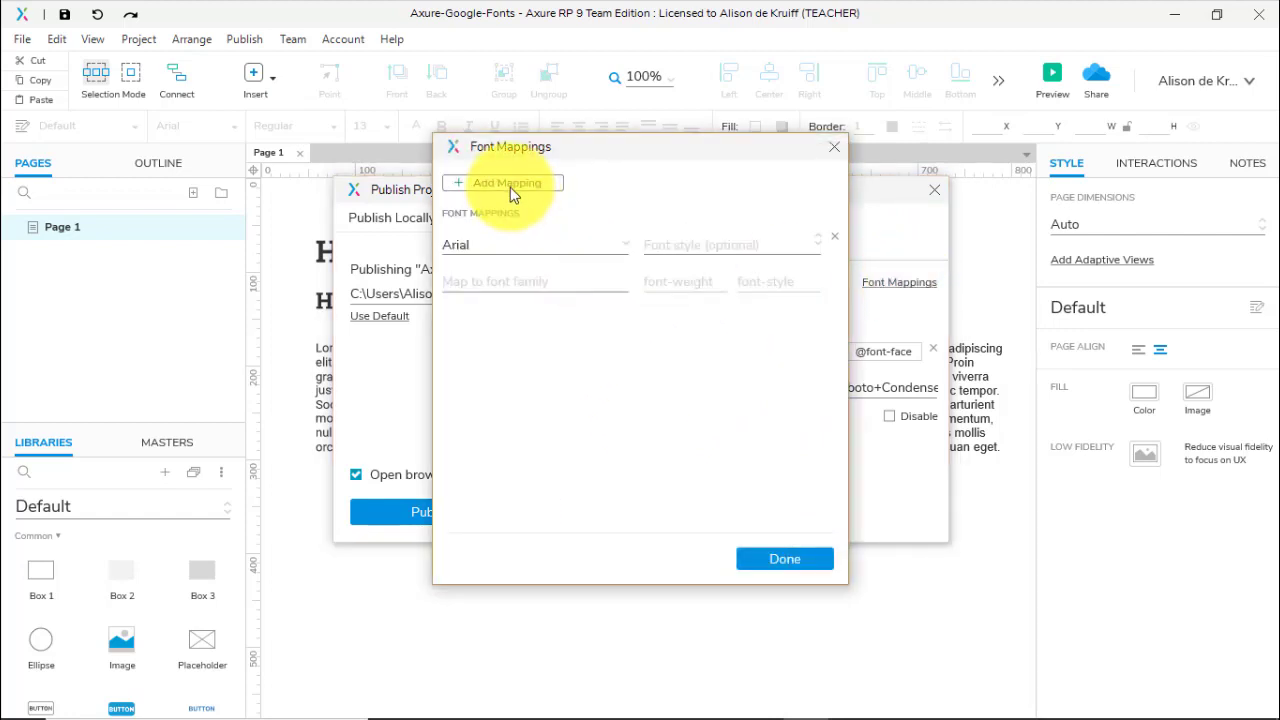
pyautogui.moveTo(612, 150)
pyautogui.mouseDown()
pyautogui.moveTo(315, 170)
pyautogui.moveTo(610, 157)
pyautogui.mouseUp()
pyautogui.click(617, 259)
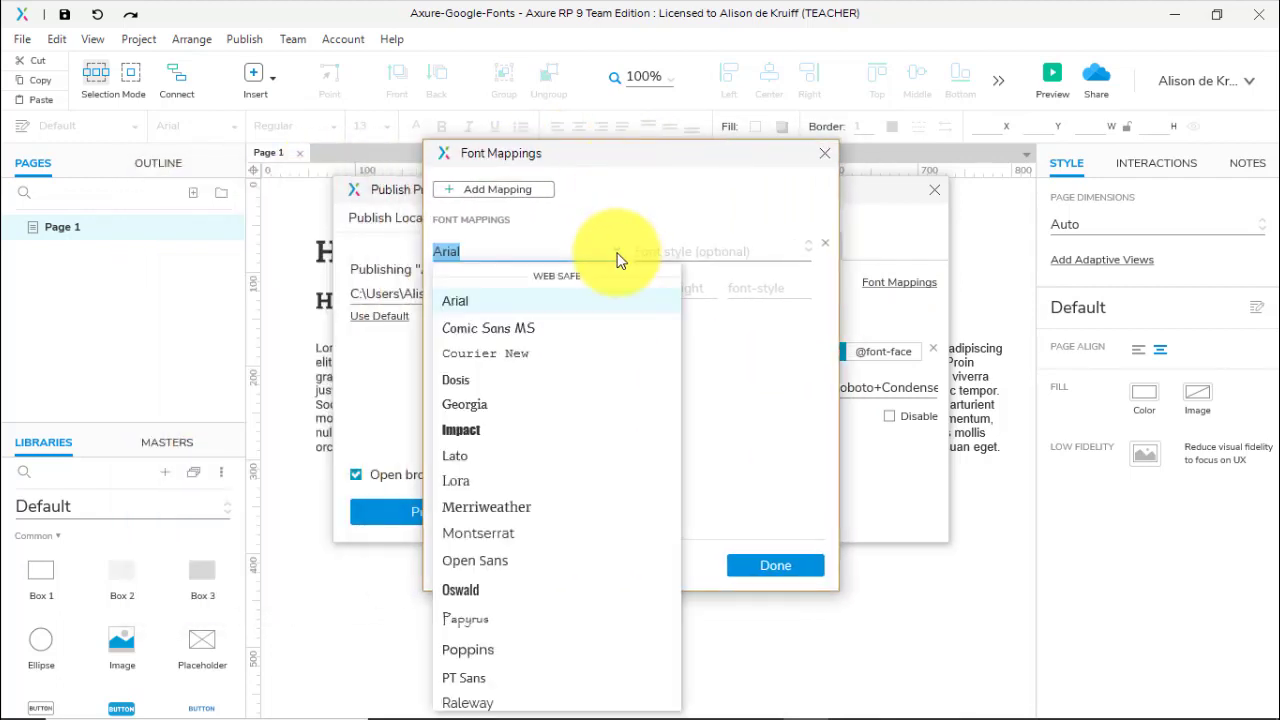
pyautogui.scroll(-2, 607, 572)
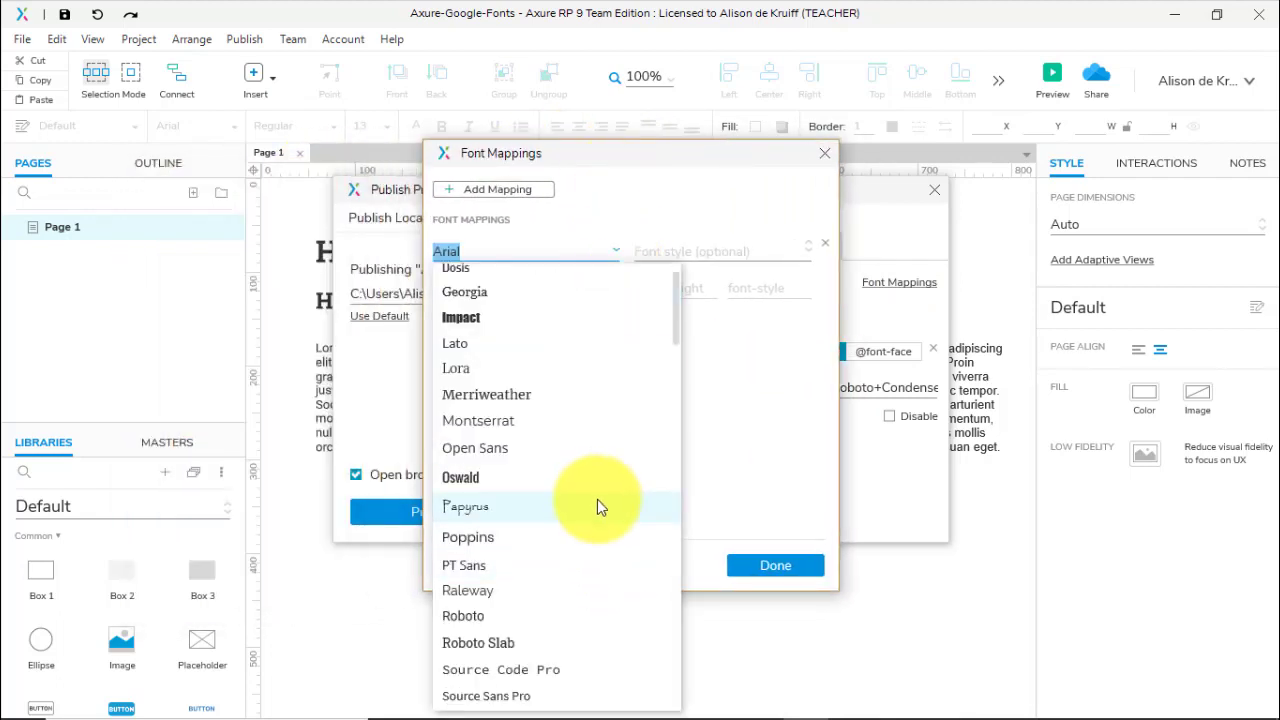
pyautogui.scroll(-2, 580, 540)
pyautogui.click(526, 533)
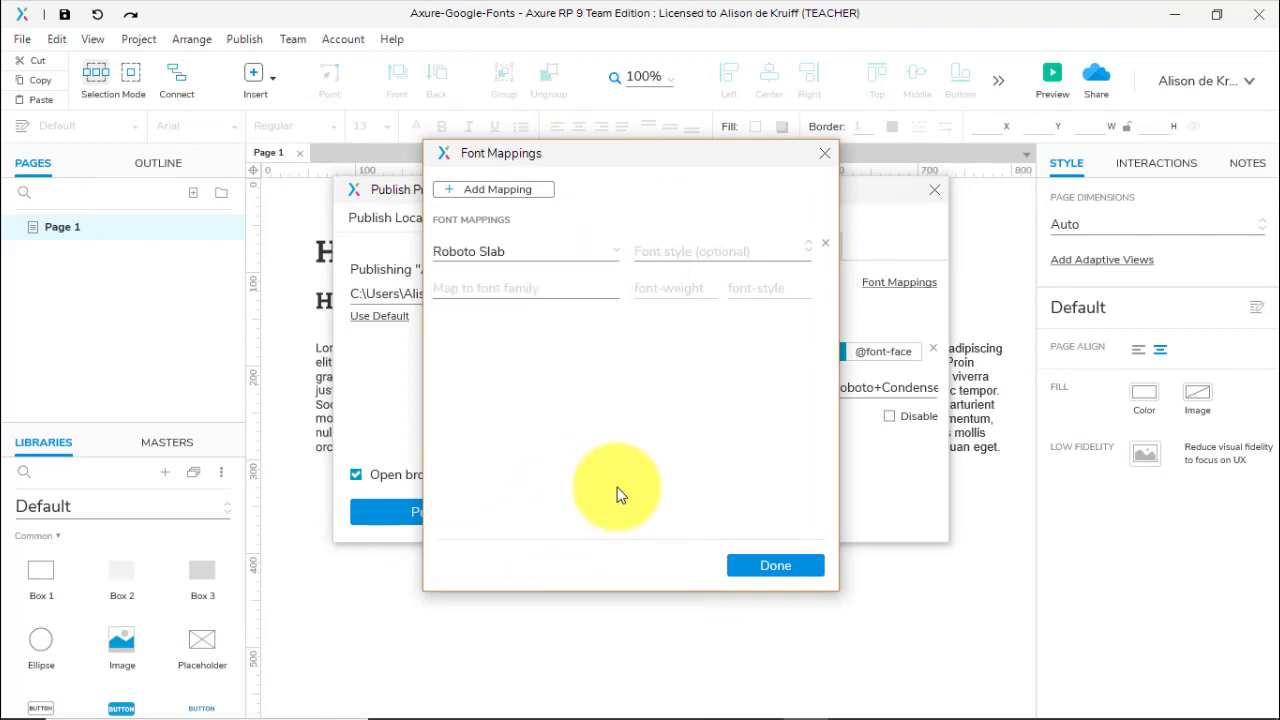
pyautogui.click(474, 287)
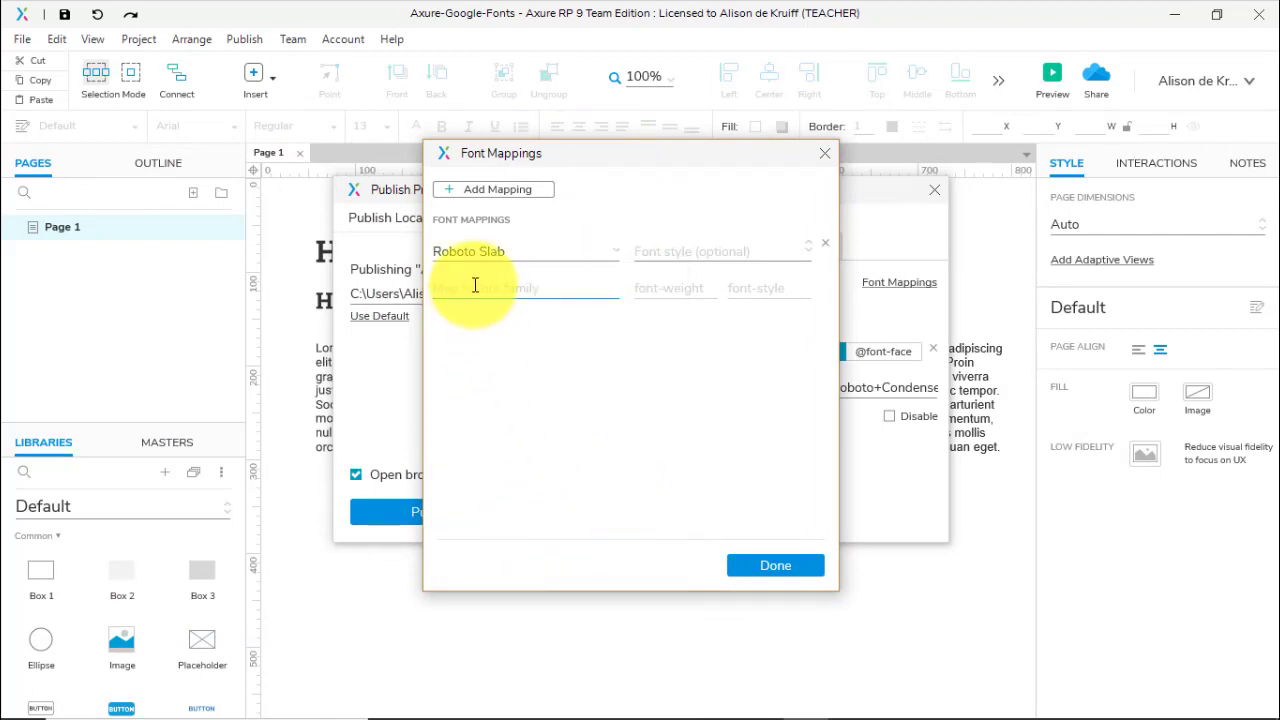
pyautogui.moveTo(640, 158); pyautogui.dragTo(354, 148)
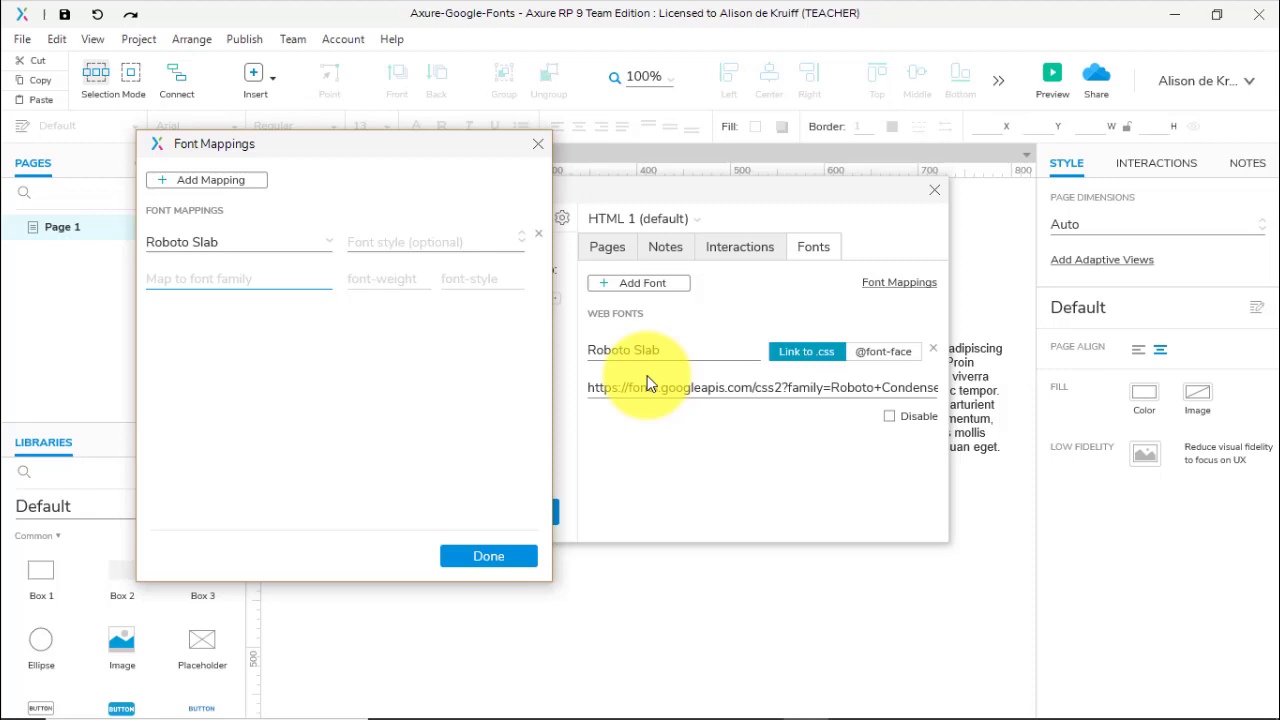
pyautogui.click(246, 281)
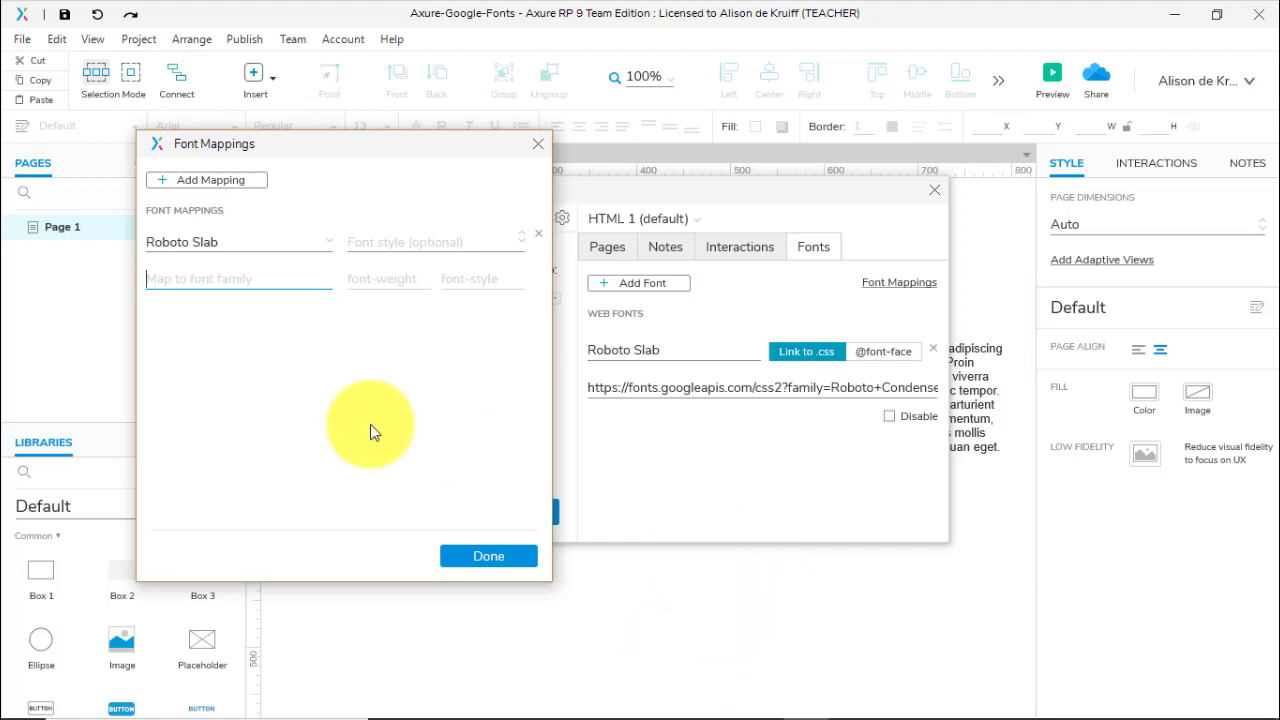
pyautogui.click(250, 297)
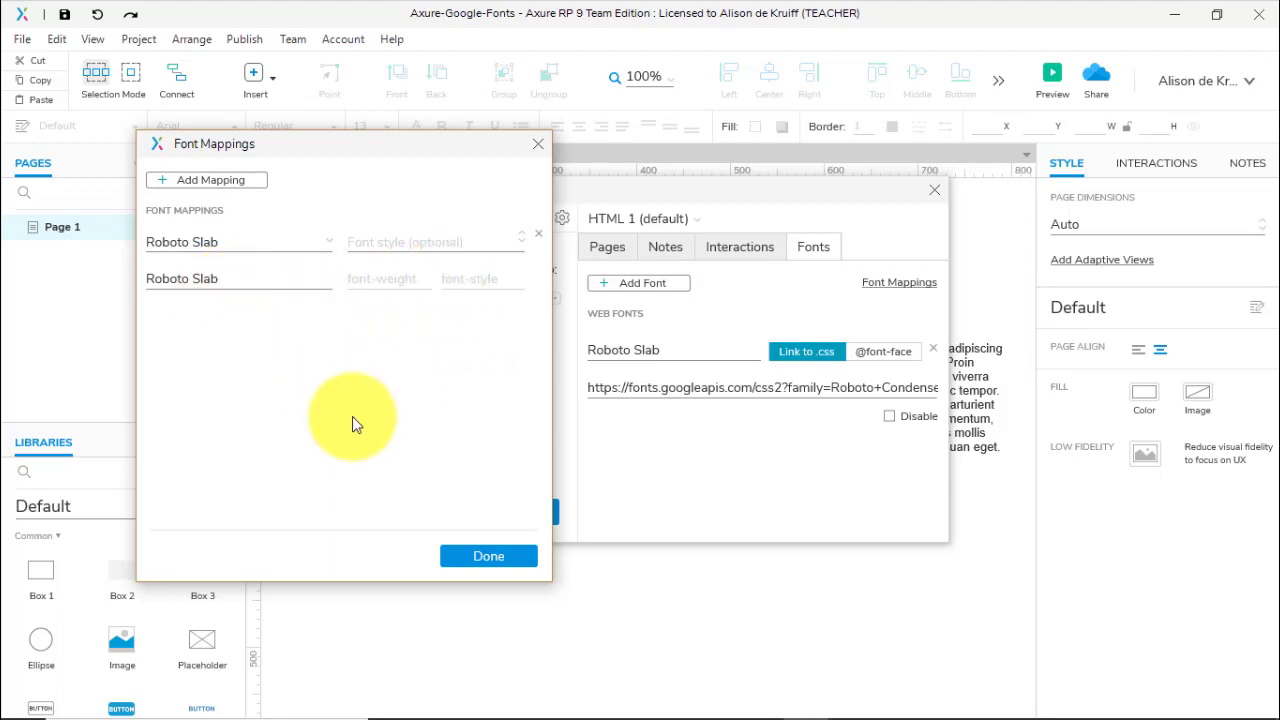
# Add a second empty web font entry and copy 'Roboto Condensed' from the Google Fonts page.
pyautogui.click(476, 554)
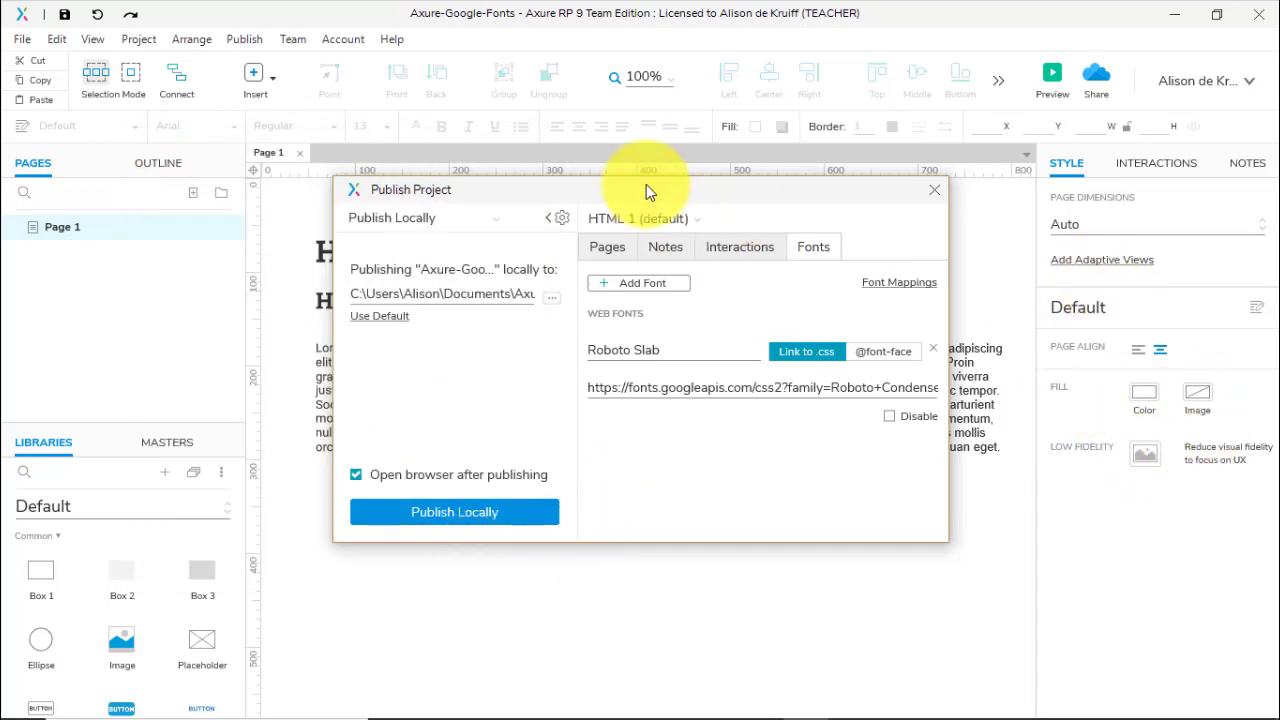
pyautogui.moveTo(646, 186); pyautogui.dragTo(603, 172)
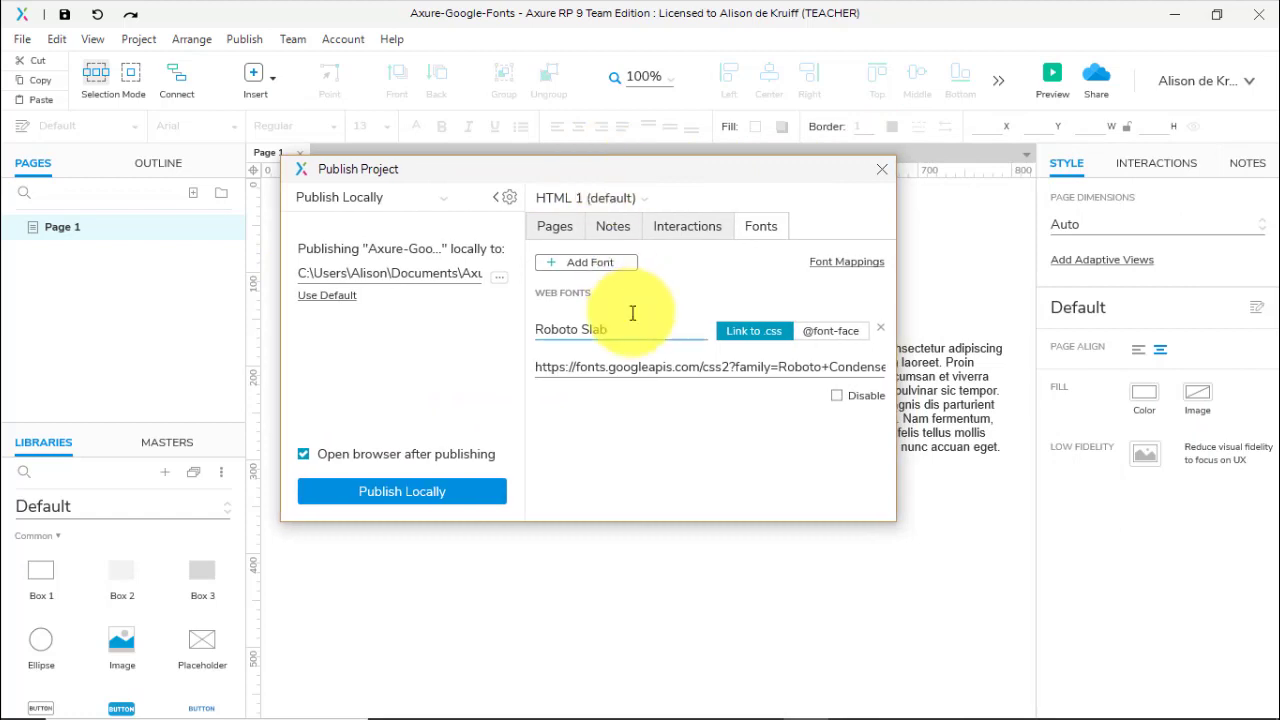
pyautogui.click(565, 263)
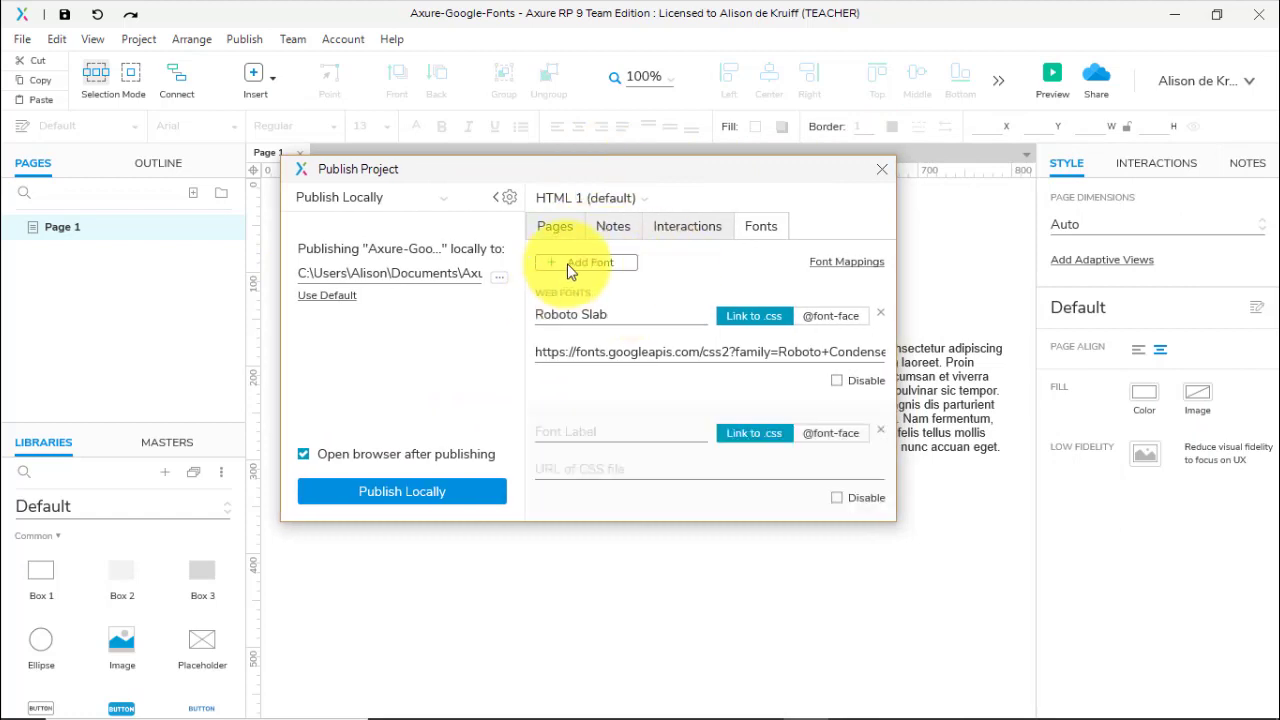
pyautogui.click(585, 432)
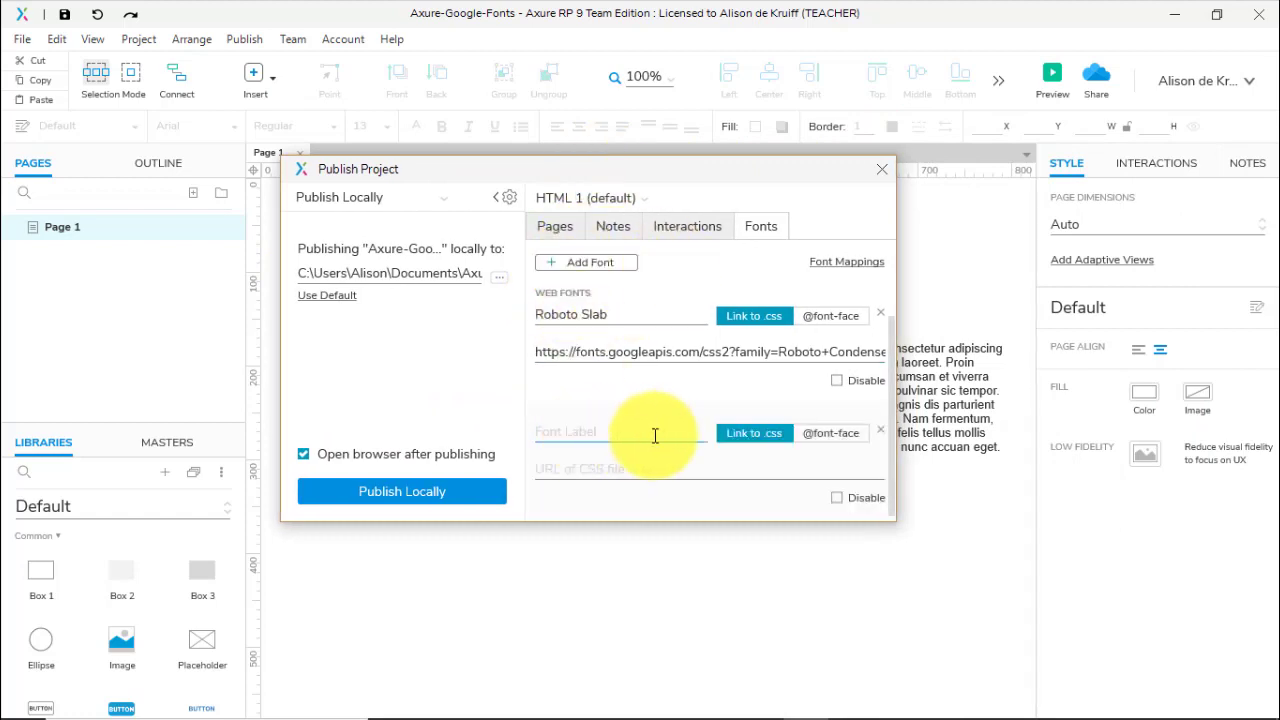
pyautogui.moveTo(742, 710)
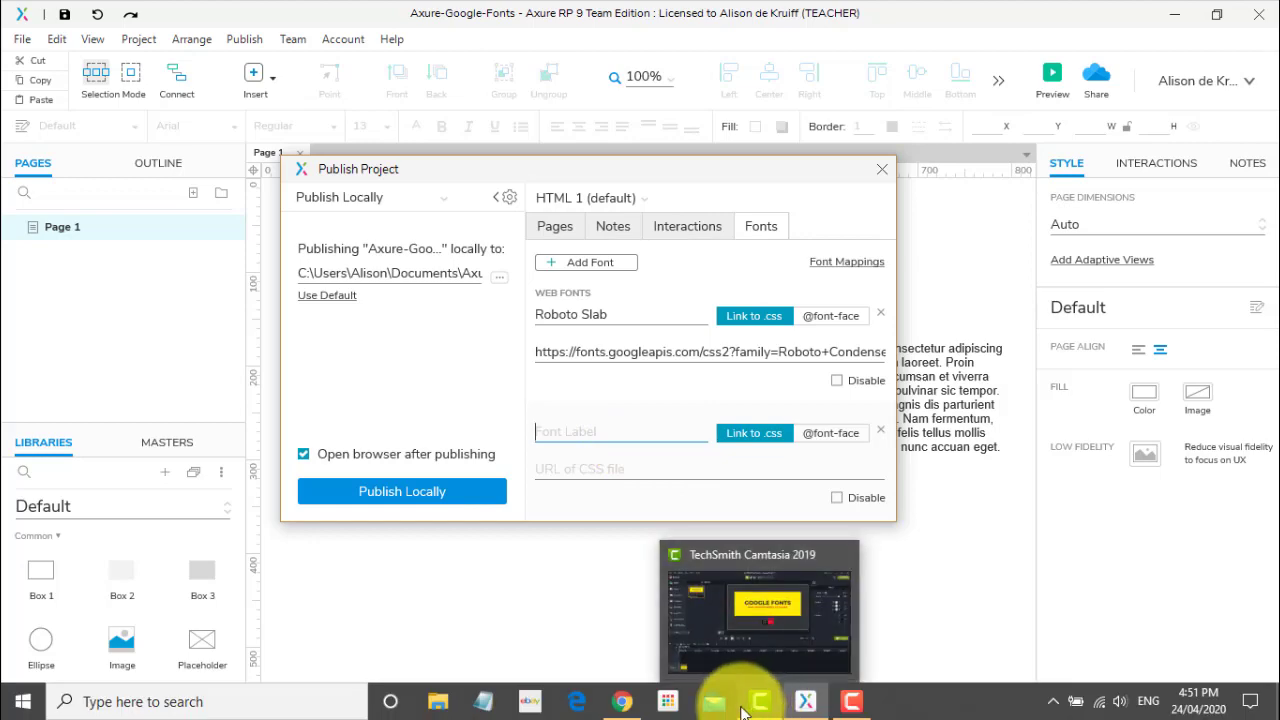
pyautogui.click(623, 700)
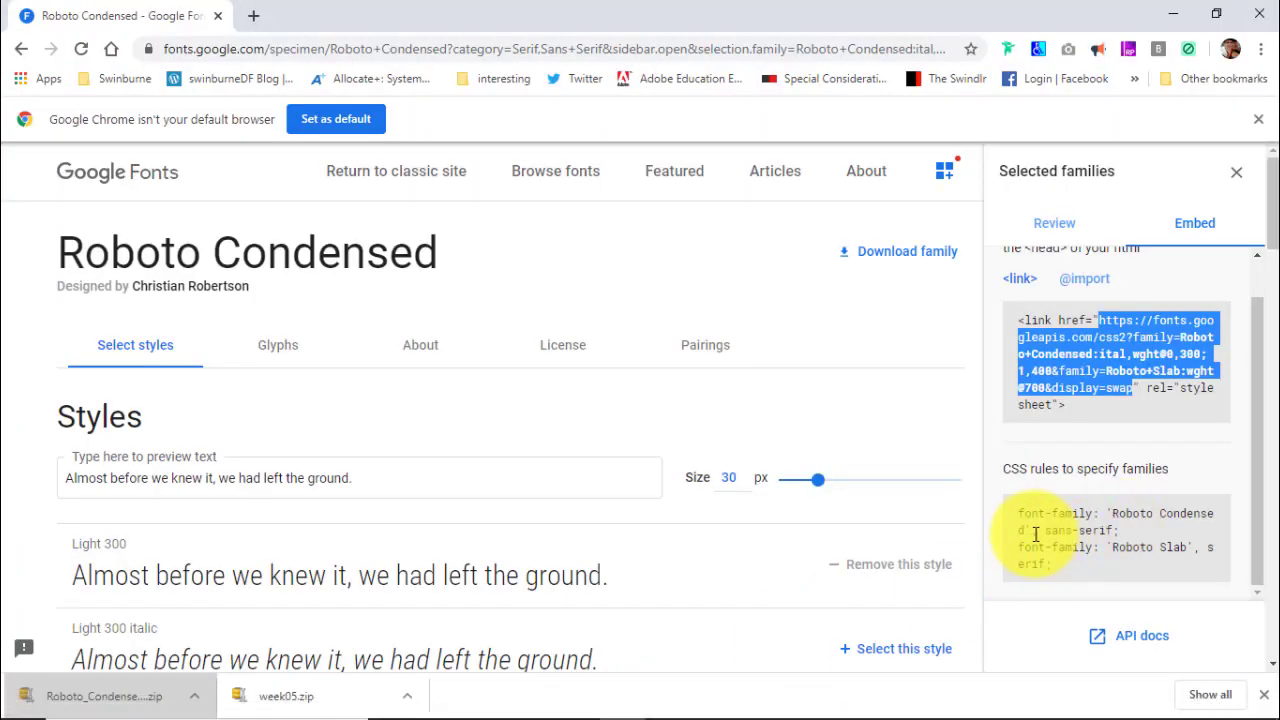
pyautogui.moveTo(1029, 530); pyautogui.dragTo(1110, 514)
pyautogui.hotkey('ctrl', 'c')
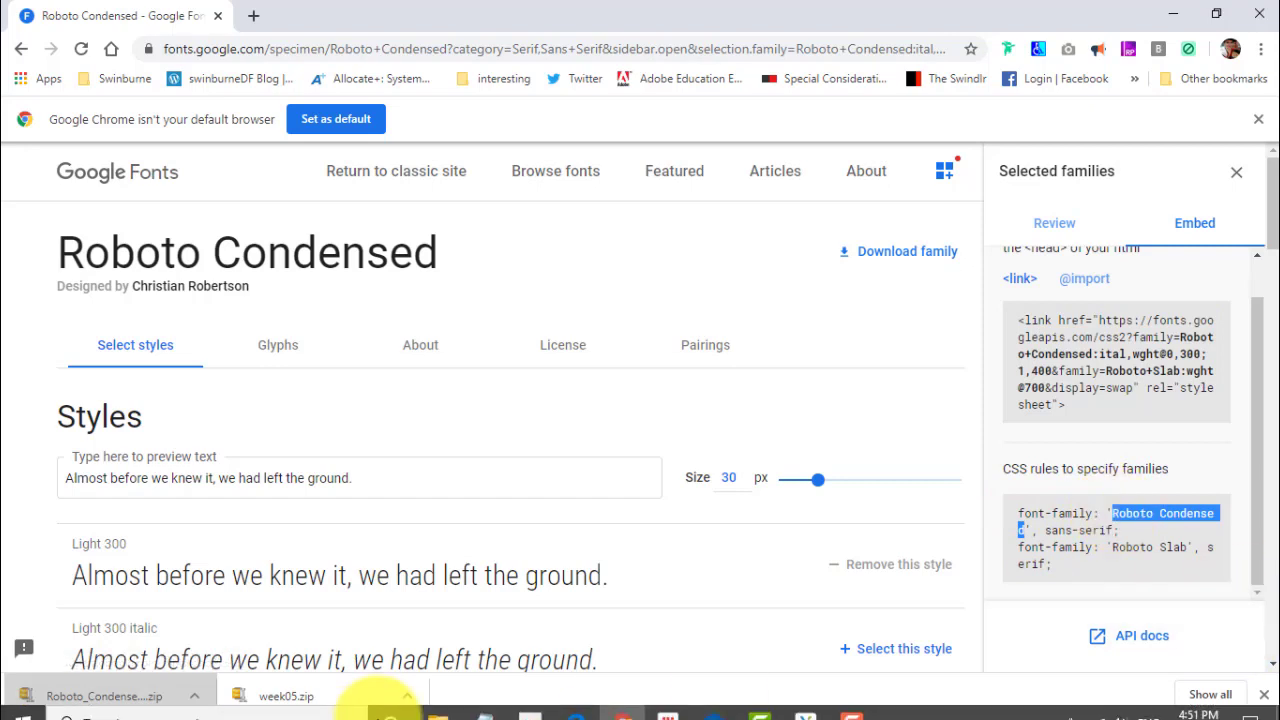
pyautogui.click(805, 701)
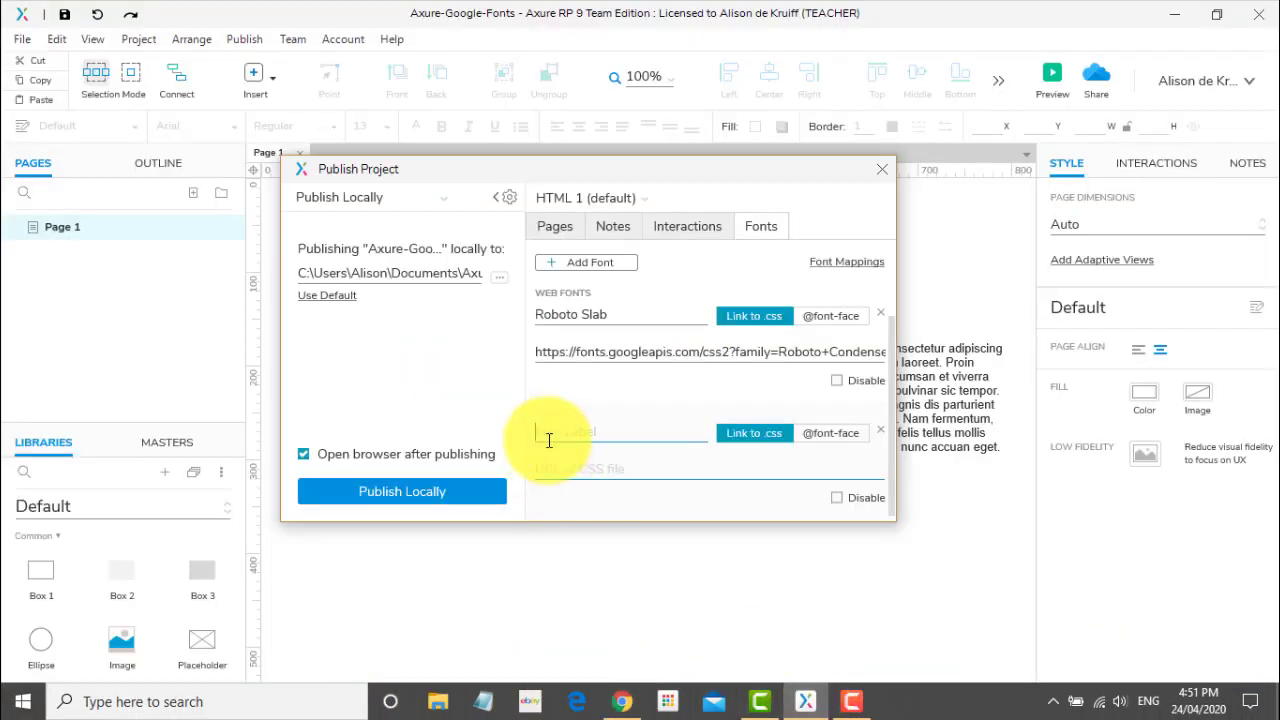
# Label the new entry 'Roboto Condensed' and give it Roboto Slab's stylesheet URL.
pyautogui.click(545, 432)
pyautogui.hotkey('ctrl', 'v')
pyautogui.click(604, 470)
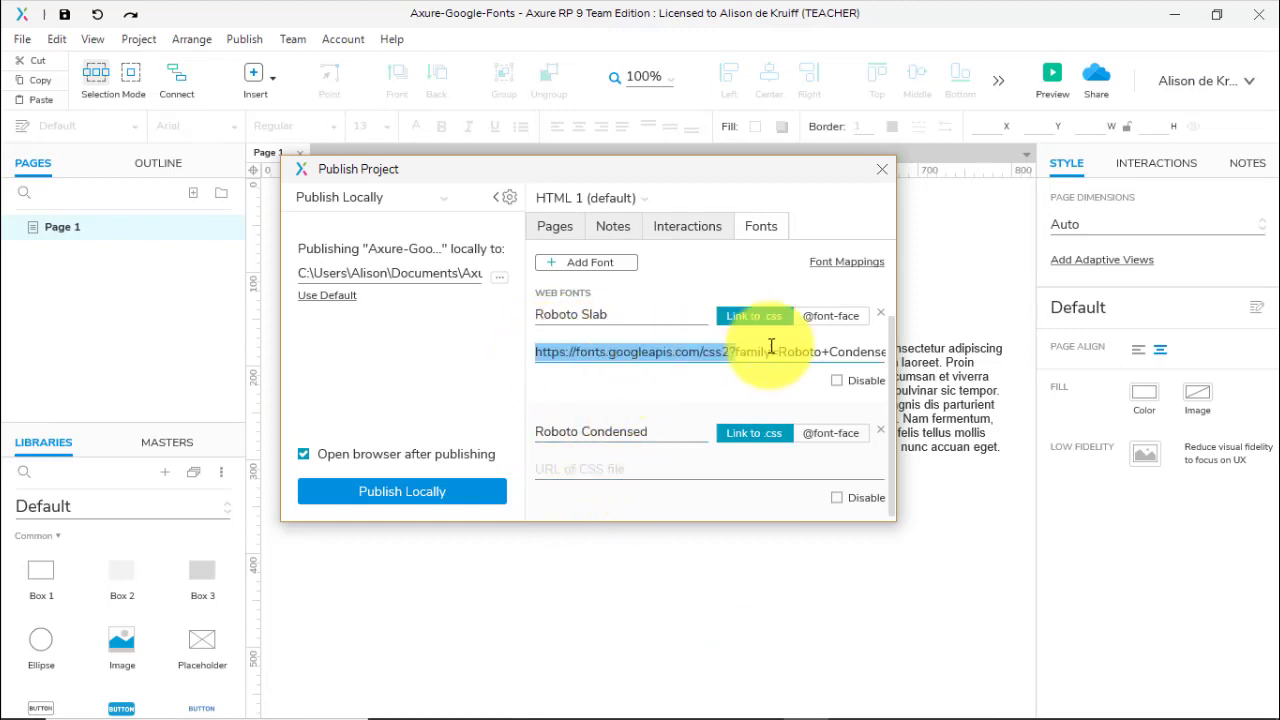
pyautogui.moveTo(771, 346); pyautogui.dragTo(1034, 362)
pyautogui.click(575, 469)
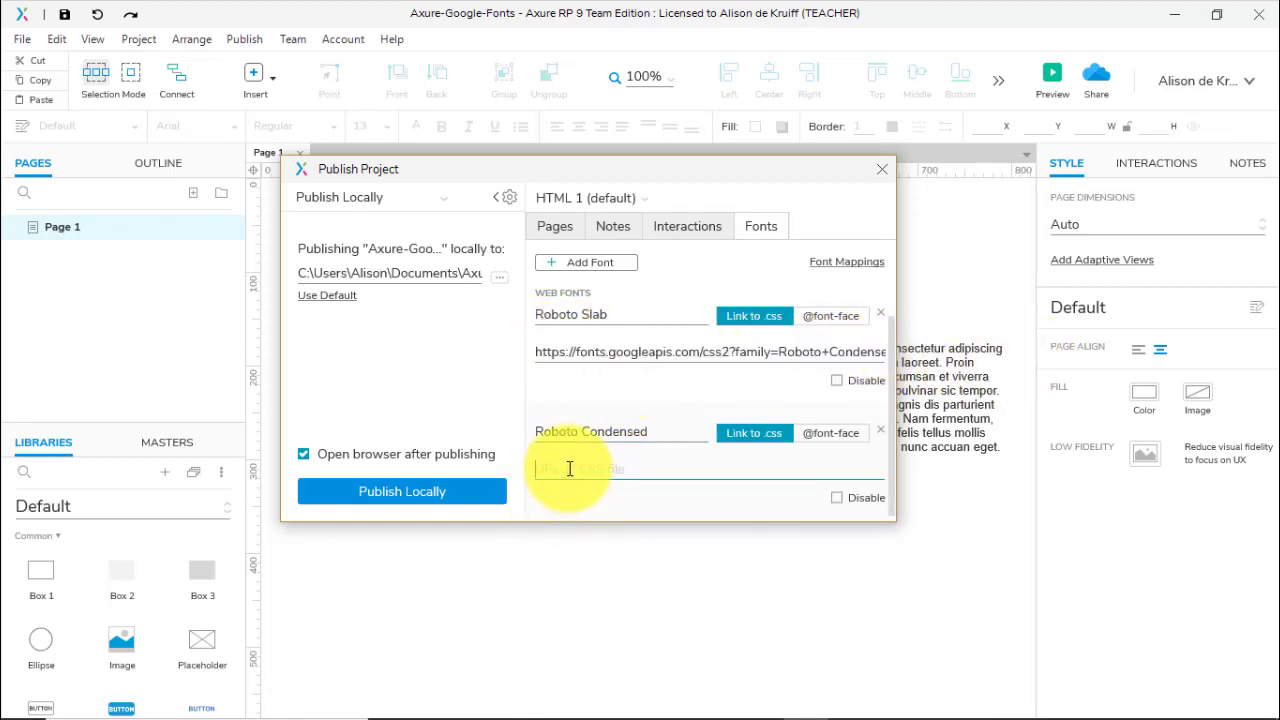
pyautogui.write('https://fonts.googleapis.com/css2?family=Roboto+Condensed:ital,wght@0,300;0,400;1,300;1,400&family=Roboto+Slab:wght@700&display=swap')
pyautogui.click(678, 502)
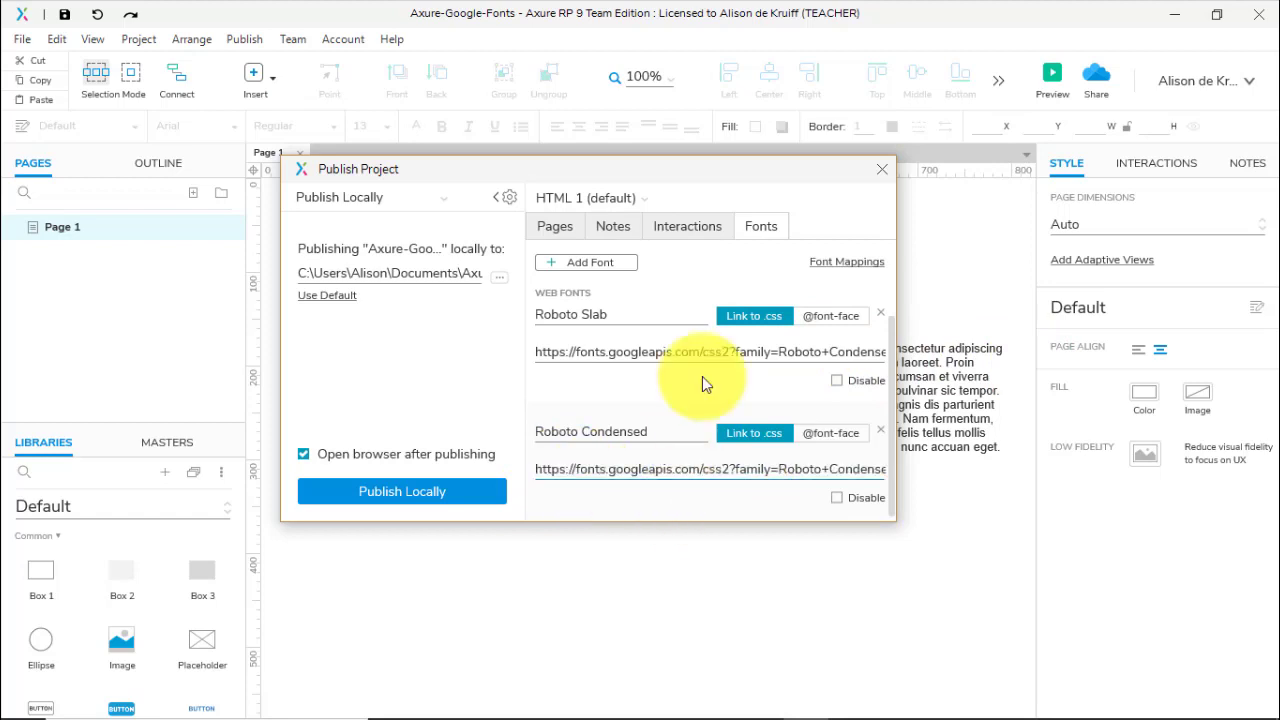
# Add a second font mapping from Roboto to the 'Roboto Condensed' font family.
pyautogui.click(855, 264)
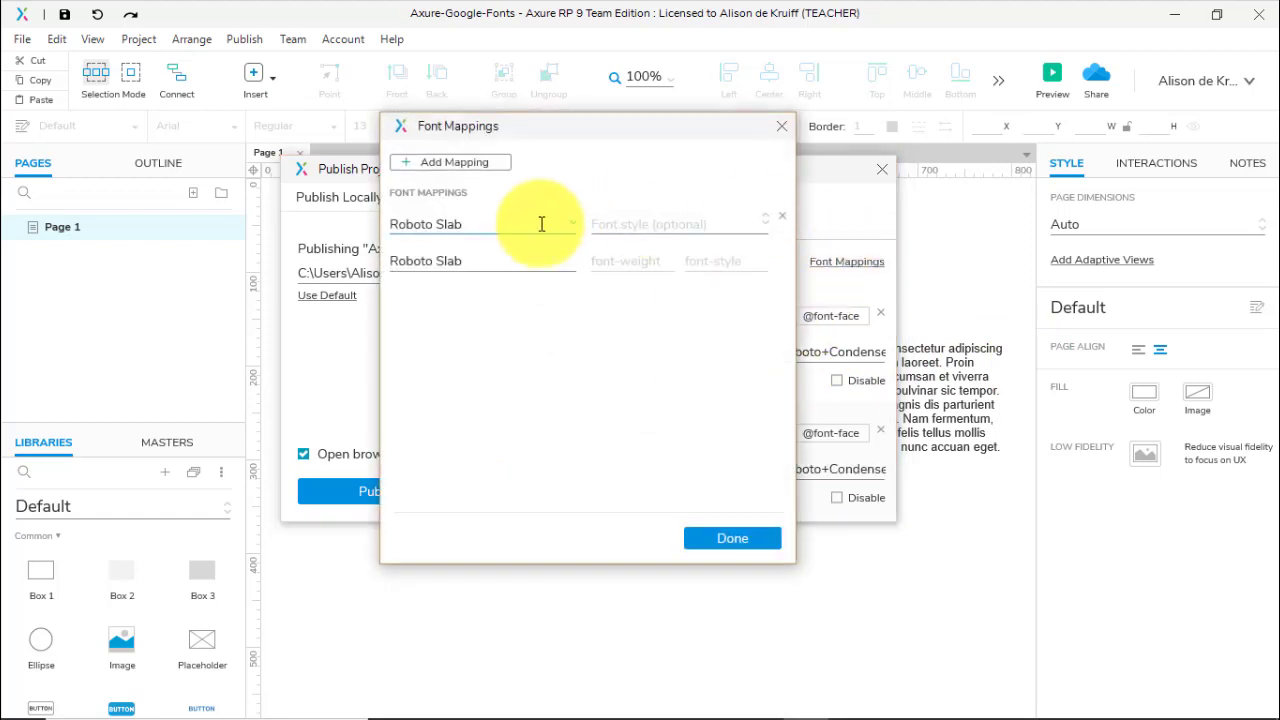
pyautogui.click(438, 163)
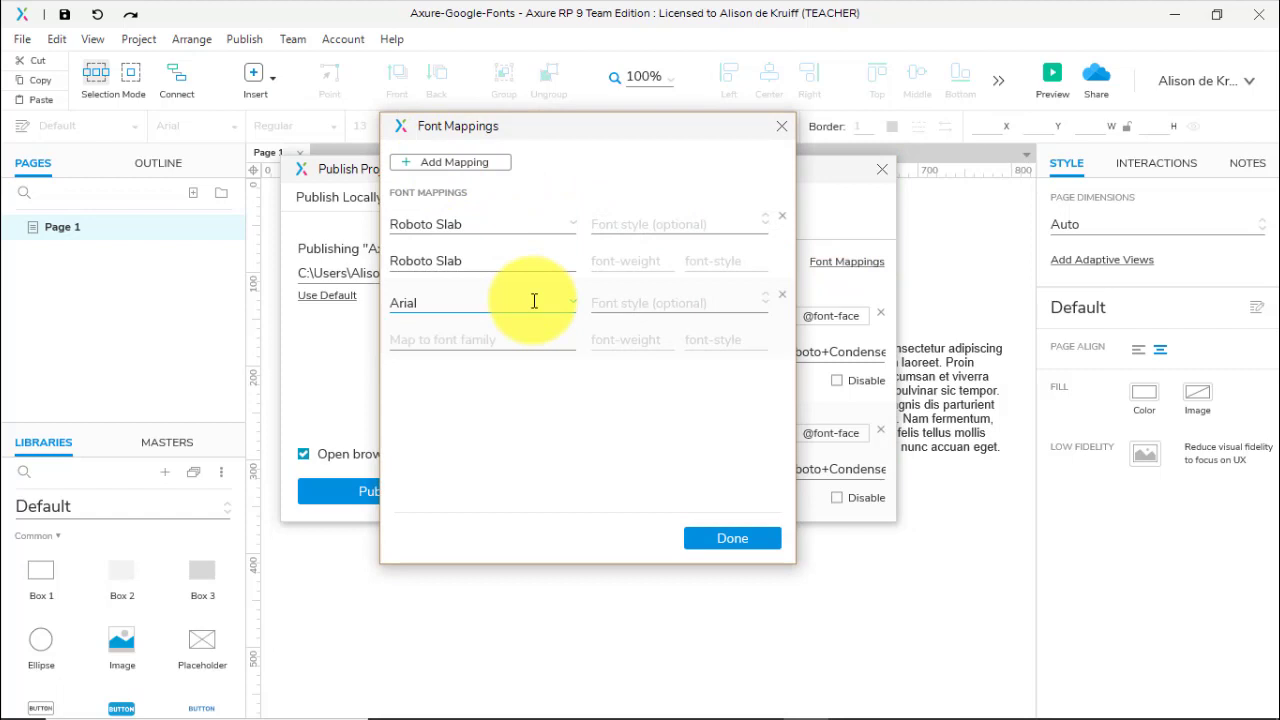
pyautogui.click(568, 303)
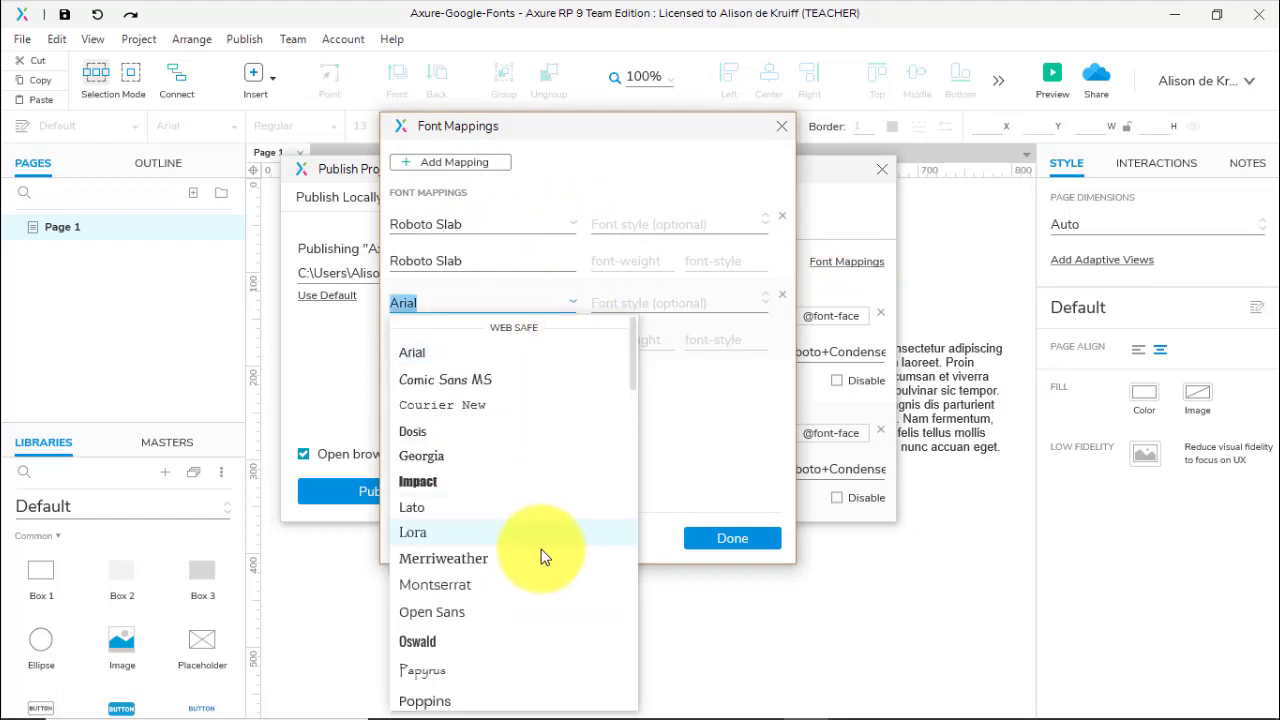
pyautogui.scroll(-3, 543, 554)
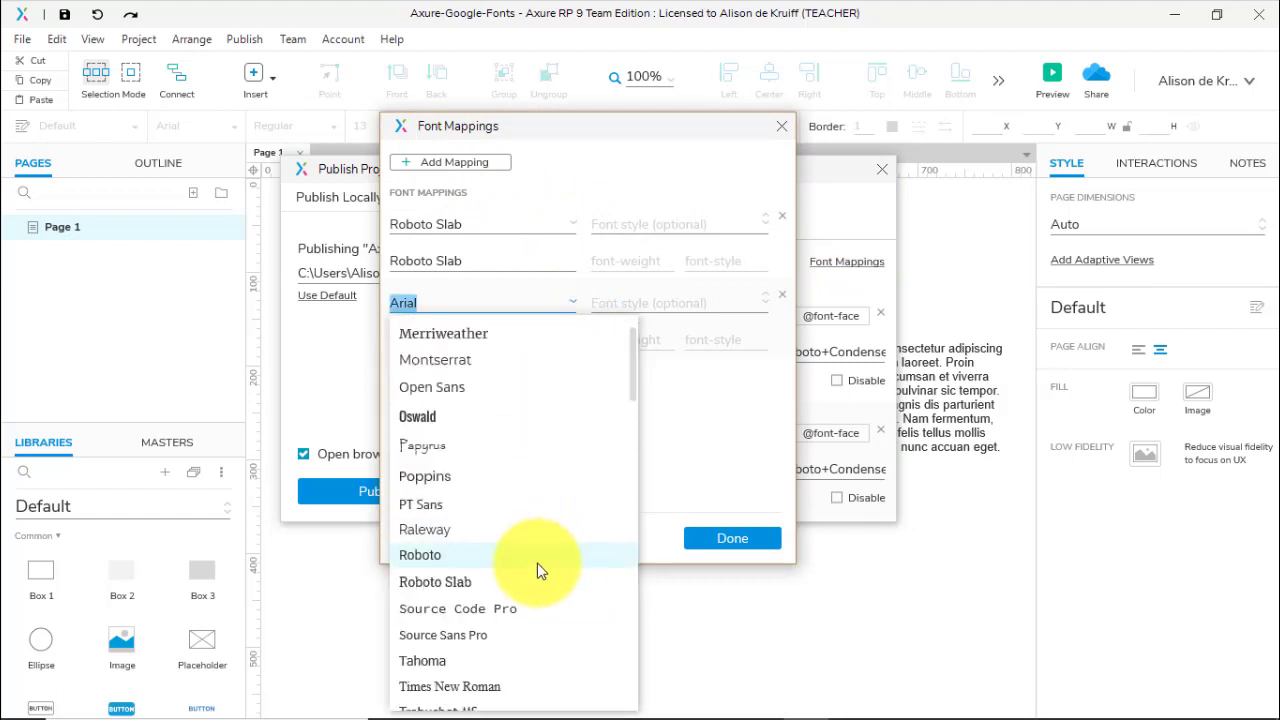
pyautogui.click(509, 562)
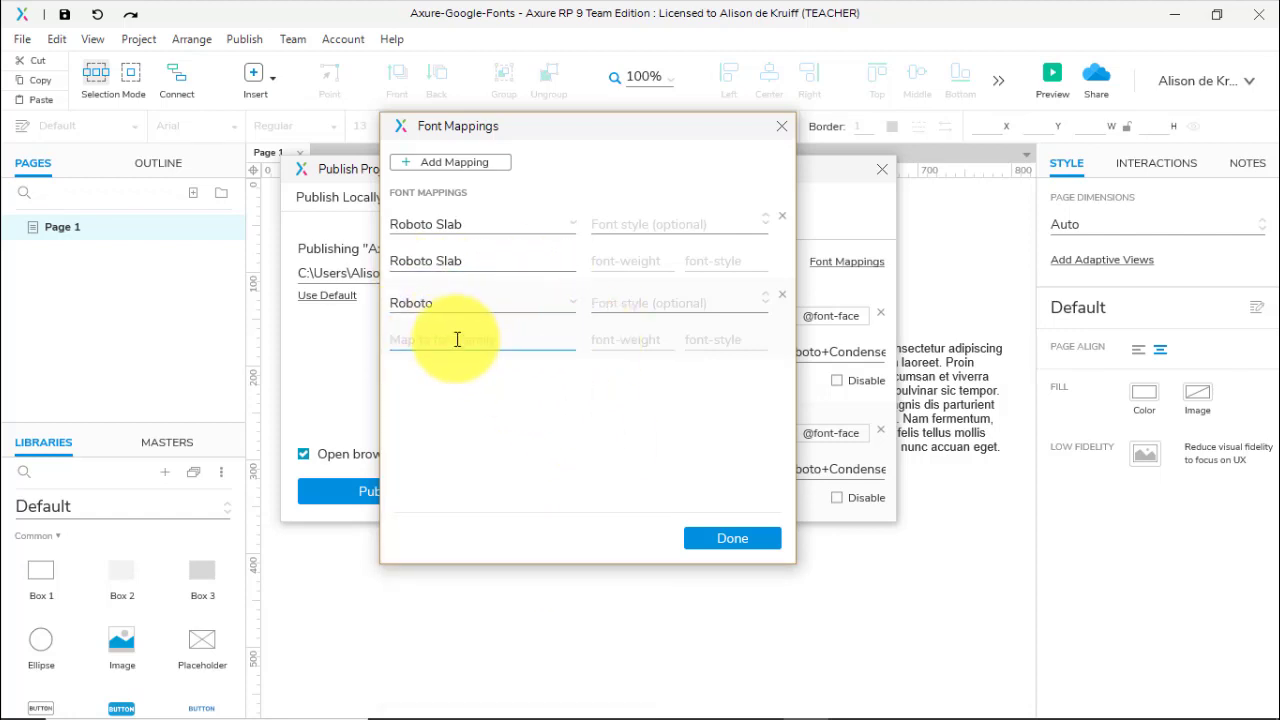
pyautogui.moveTo(583, 137); pyautogui.dragTo(296, 136)
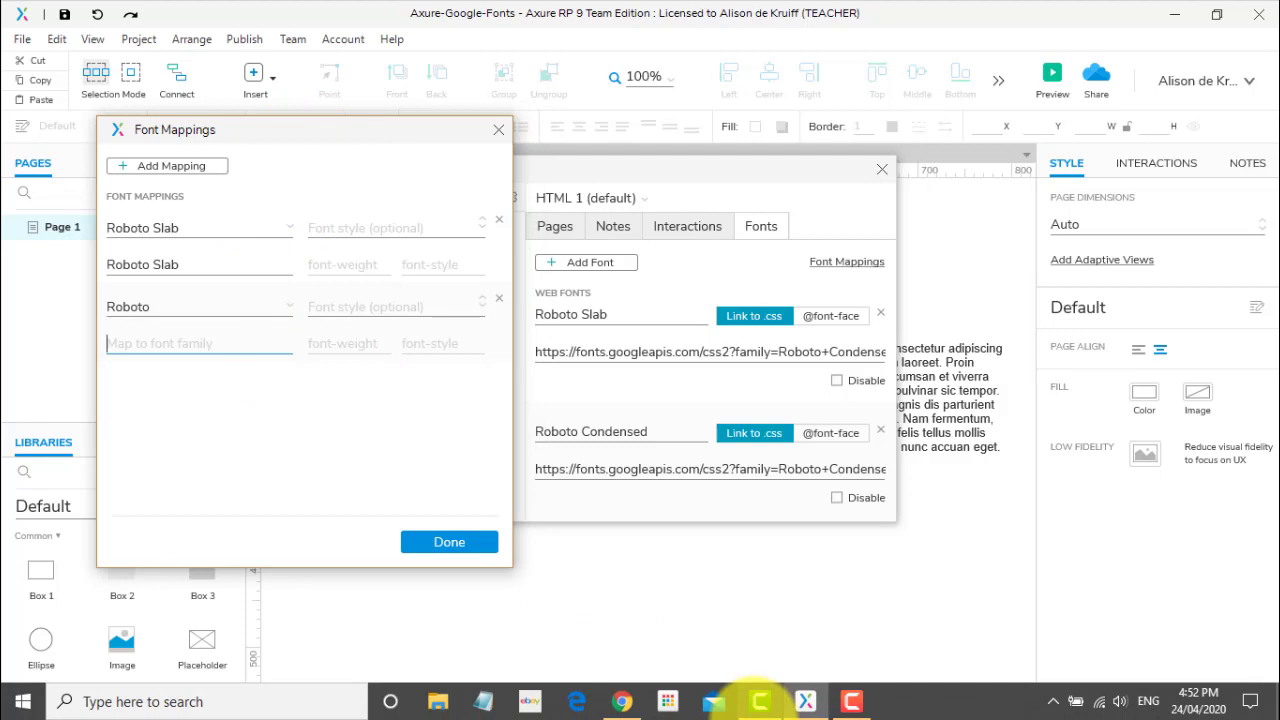
pyautogui.click(622, 703)
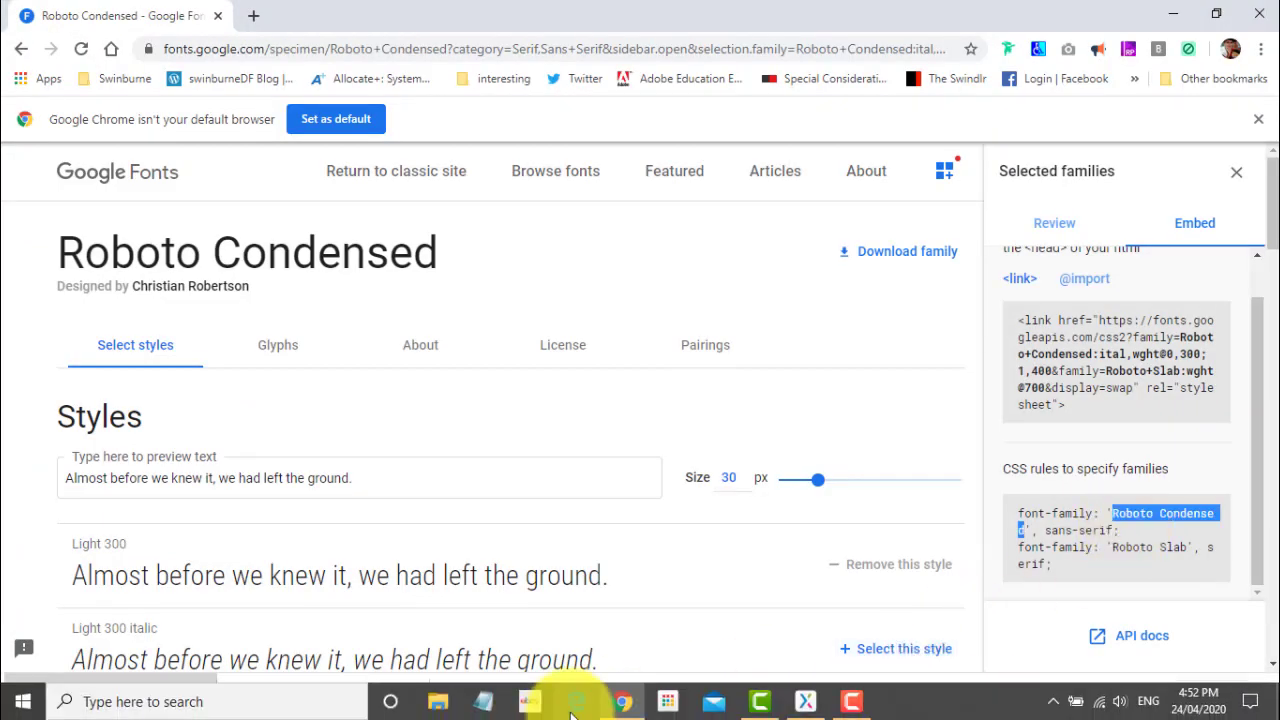
pyautogui.click(808, 698)
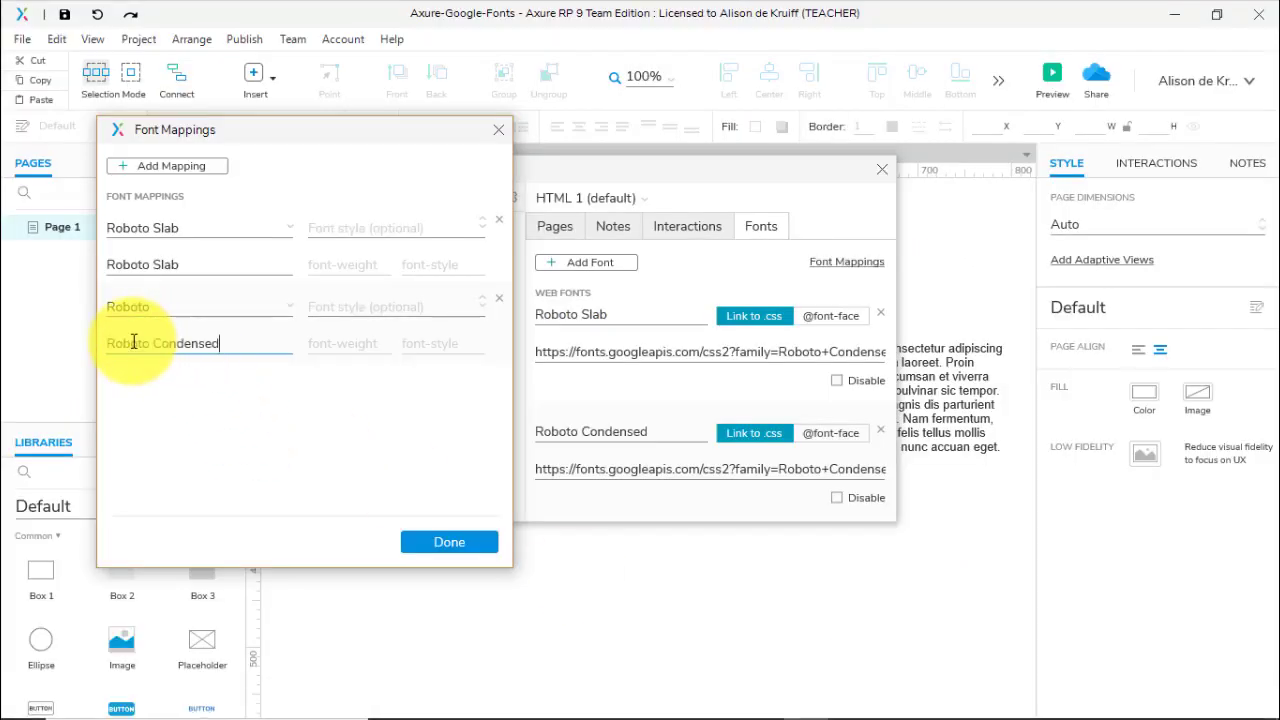
pyautogui.click(268, 389)
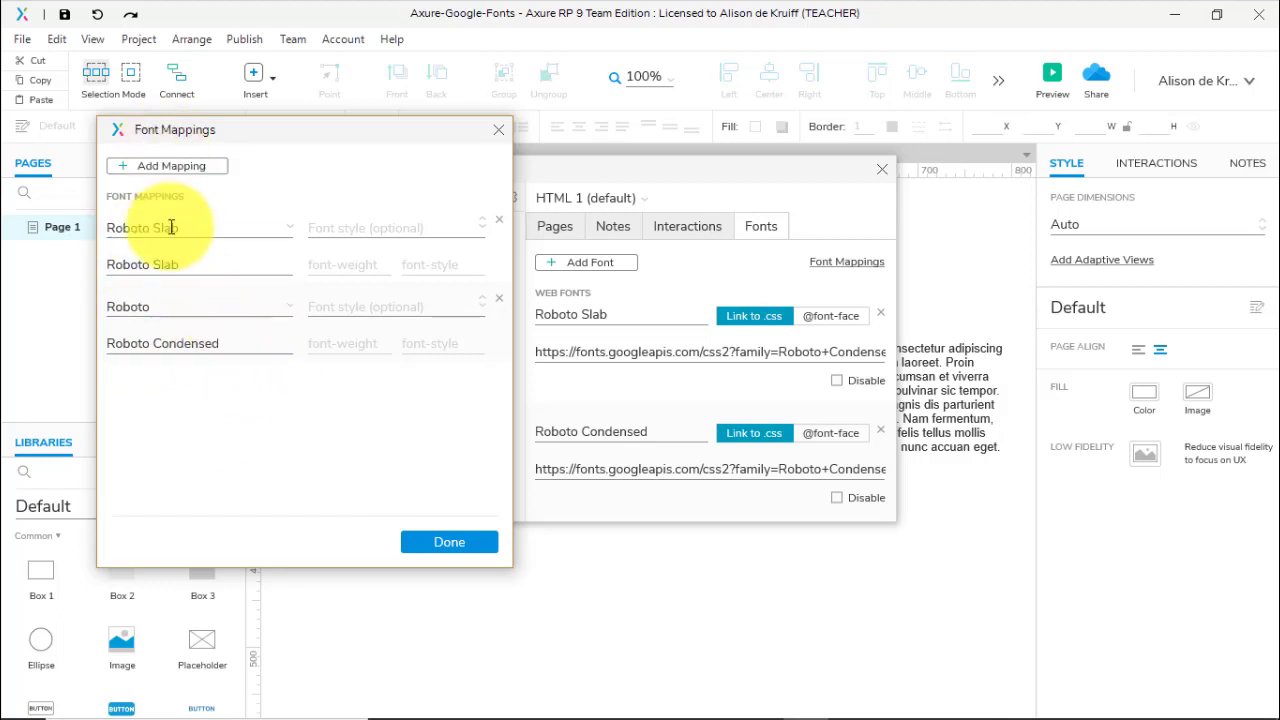
pyautogui.click(172, 352)
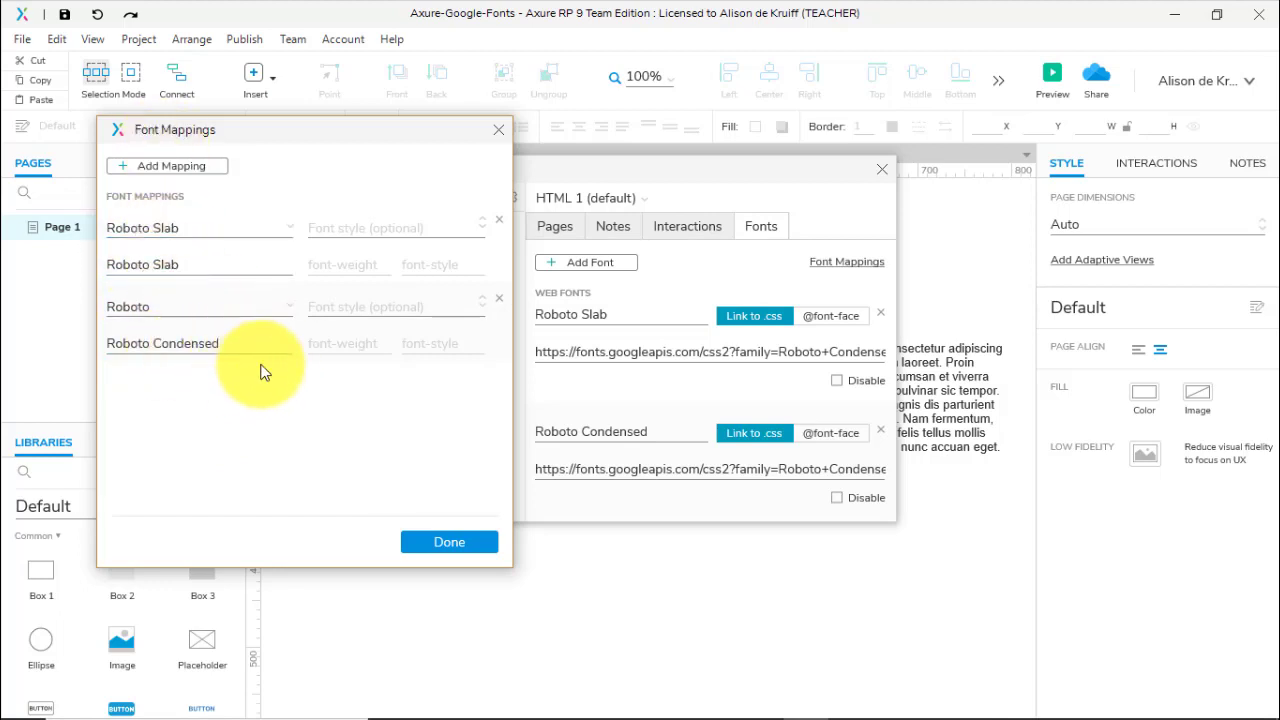
pyautogui.click(173, 305)
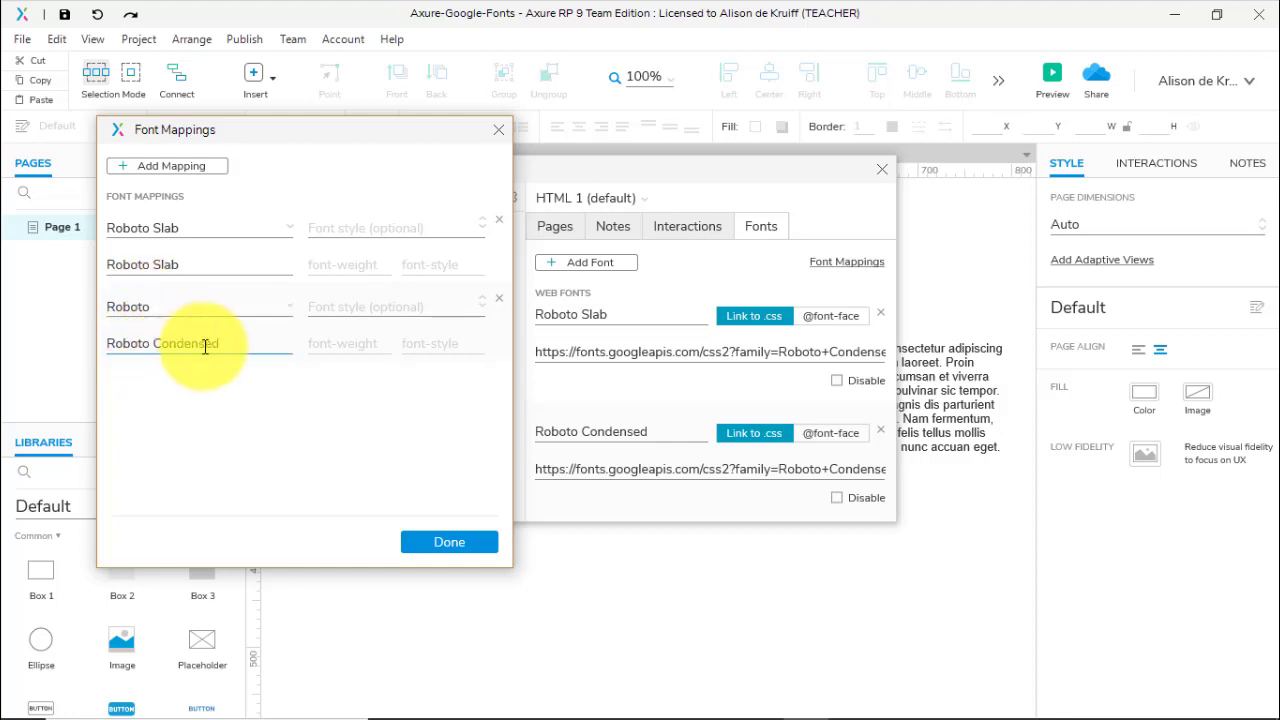
# Set the Roboto mapping to Regular style, weight 300, and add a third mapping for Roboto.
pyautogui.click(484, 306)
pyautogui.click(466, 358)
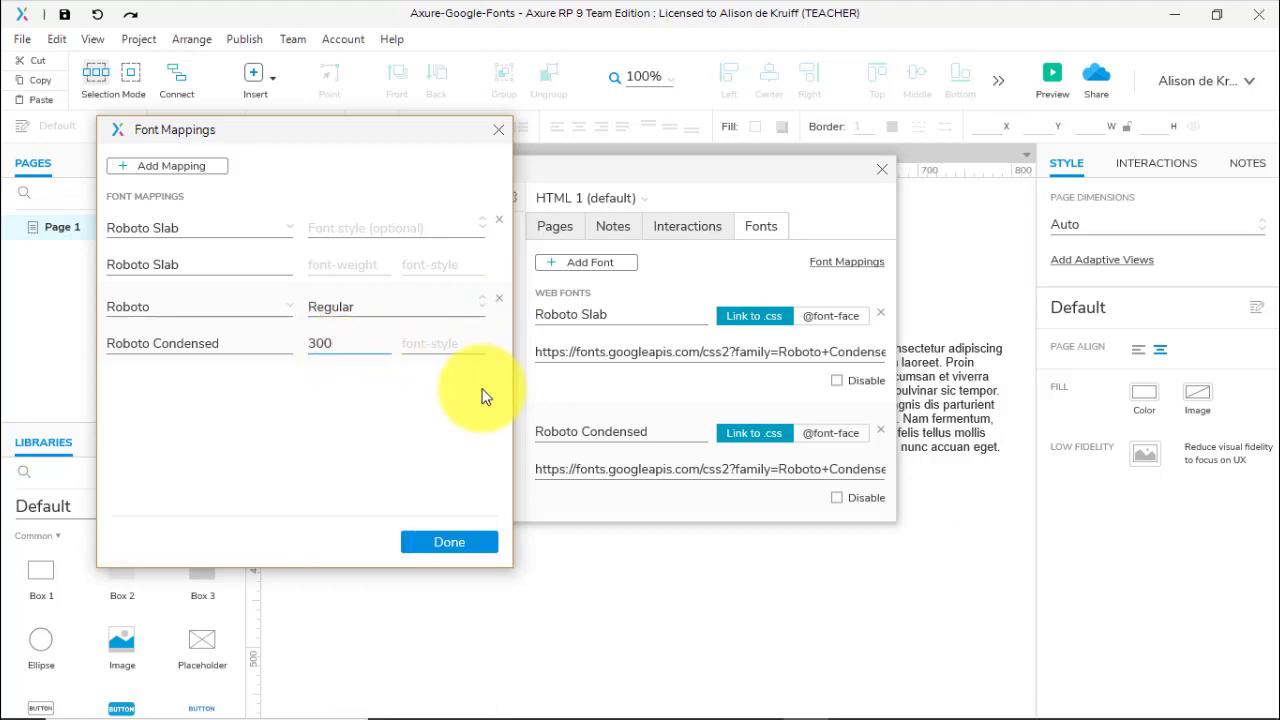
pyautogui.click(143, 164)
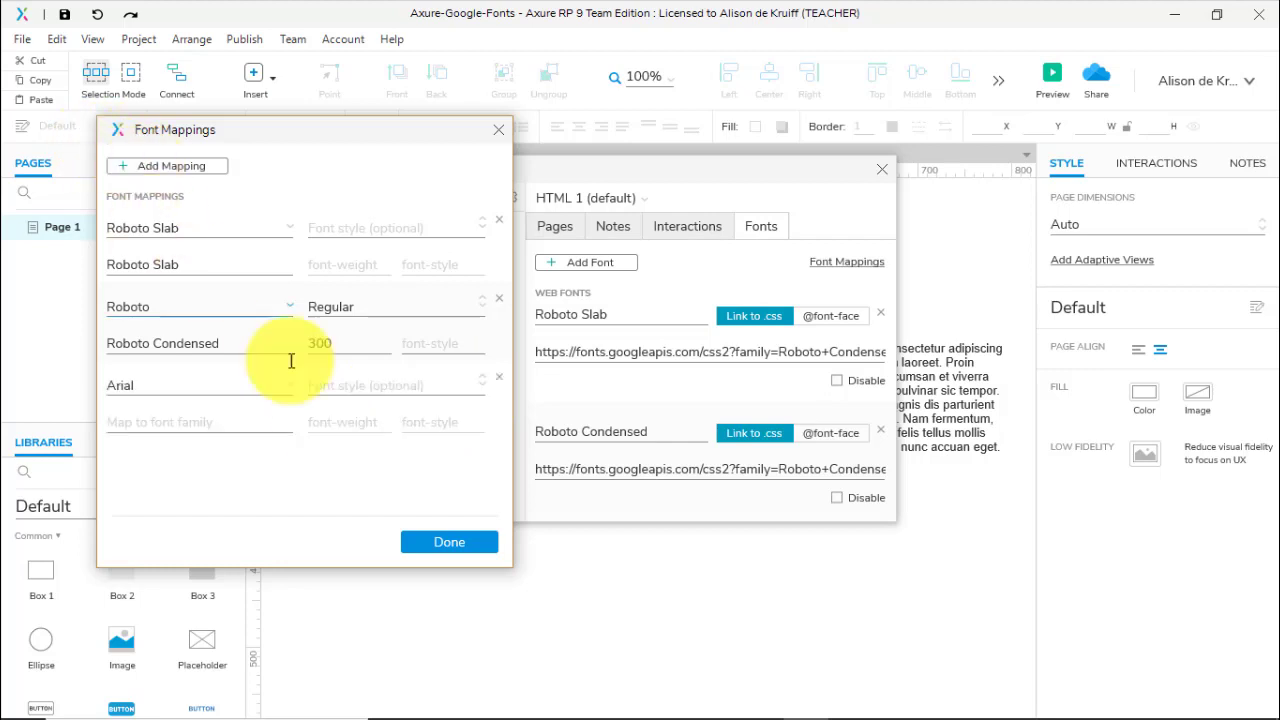
pyautogui.click(189, 414)
pyautogui.click(165, 388)
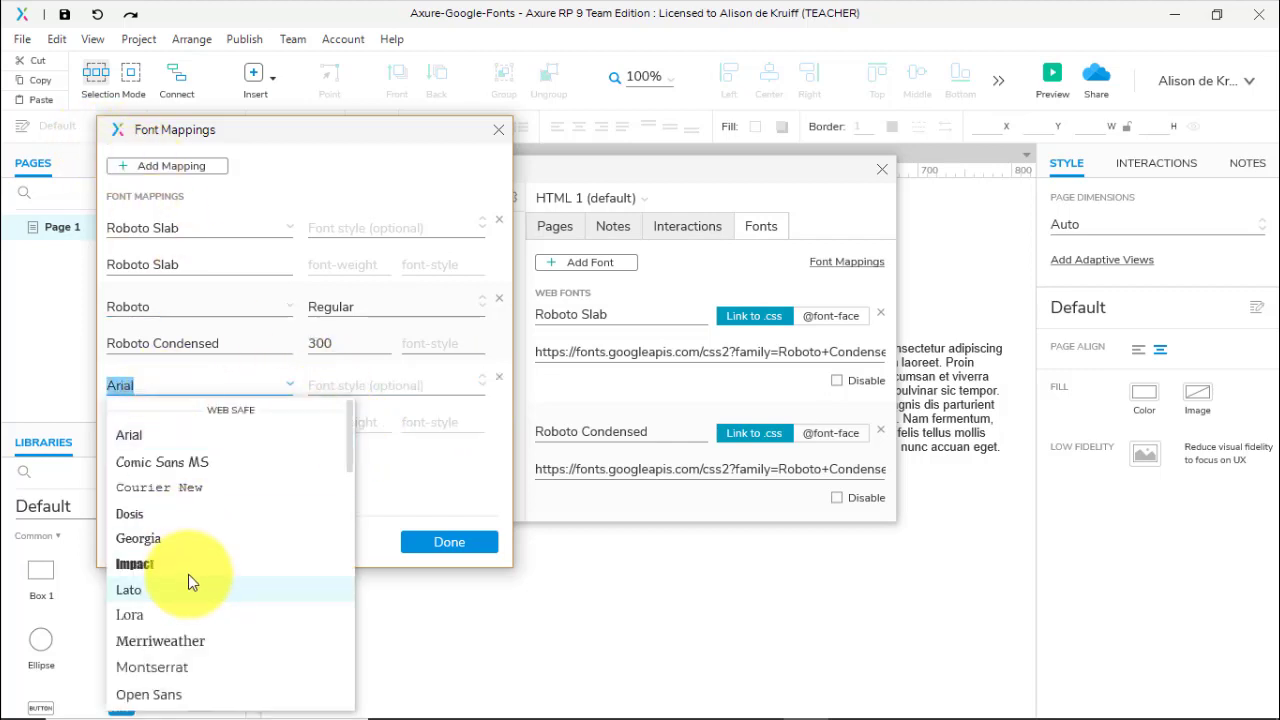
pyautogui.scroll(-5, 188, 575)
pyautogui.click(200, 637)
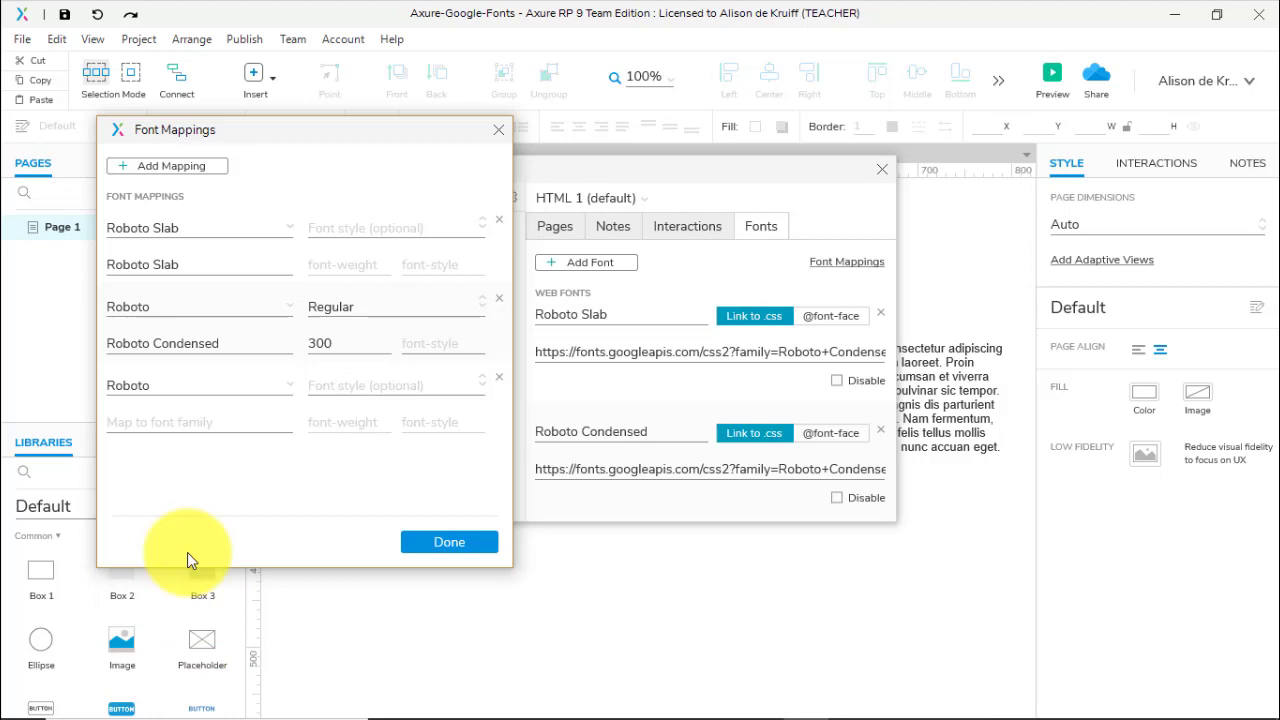
# Map Roboto Italic to 'Roboto Condensed' weight 400 italic, checking values on Google Fonts.
pyautogui.moveTo(222, 343); pyautogui.dragTo(51, 349)
pyautogui.hotkey('ctrl', 'c')
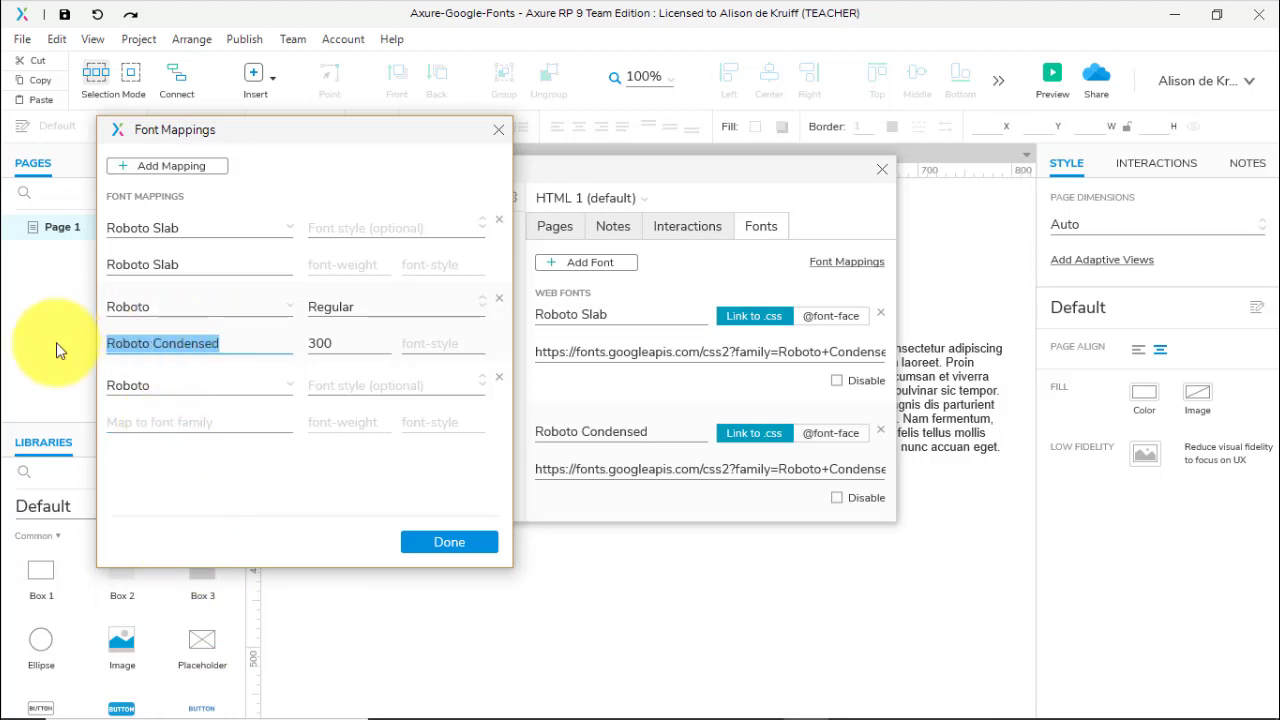
pyautogui.click(187, 421)
pyautogui.hotkey('ctrl', 'v')
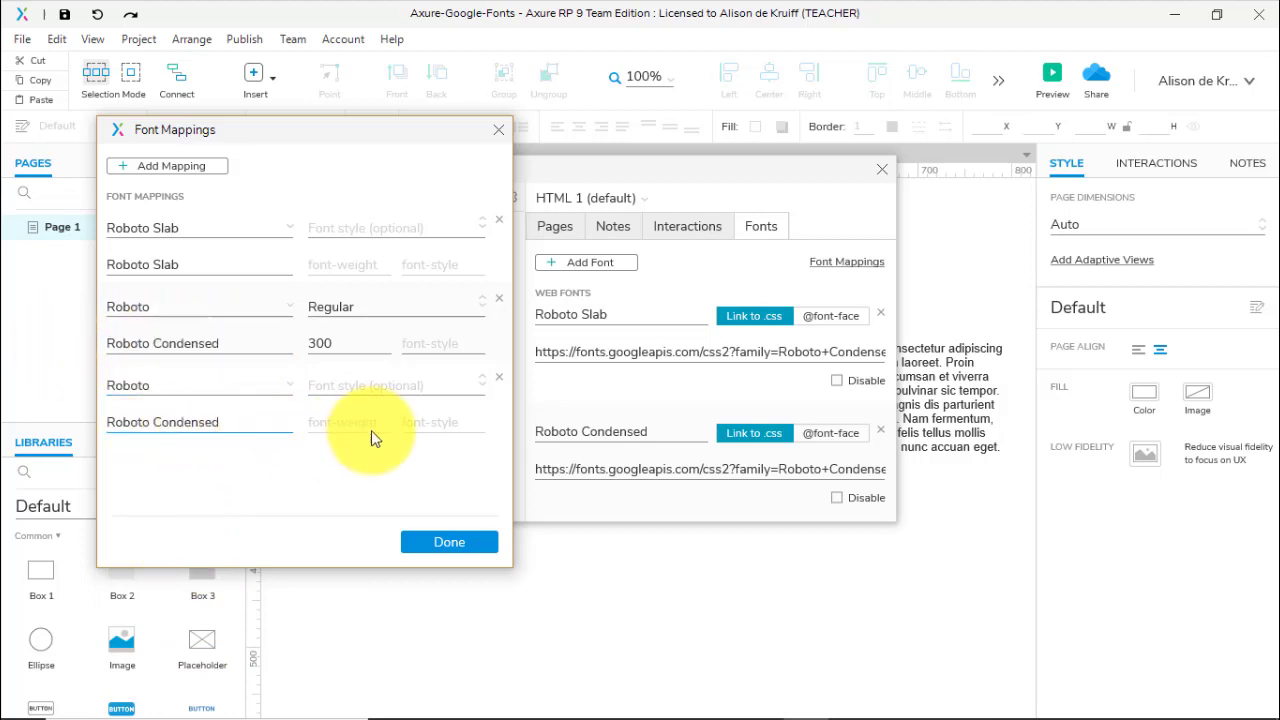
pyautogui.click(375, 388)
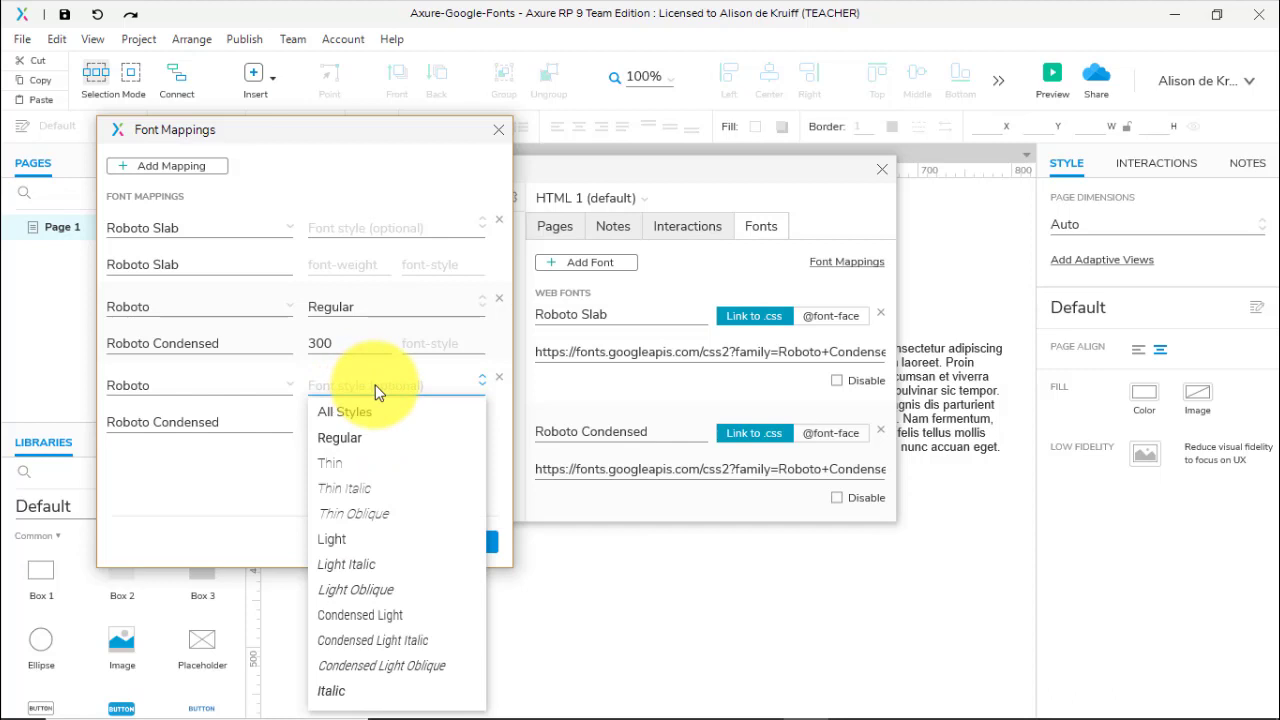
pyautogui.scroll(-2, 375, 625)
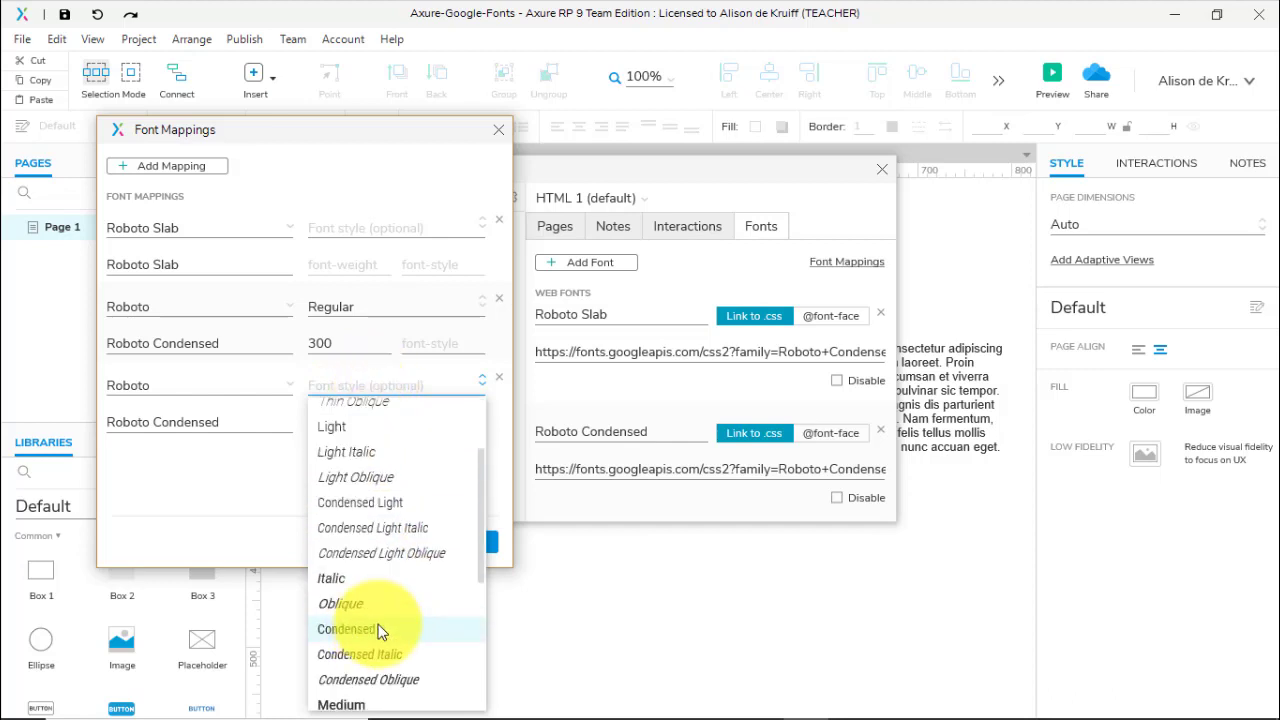
pyautogui.scroll(-2, 380, 630)
pyautogui.click(370, 469)
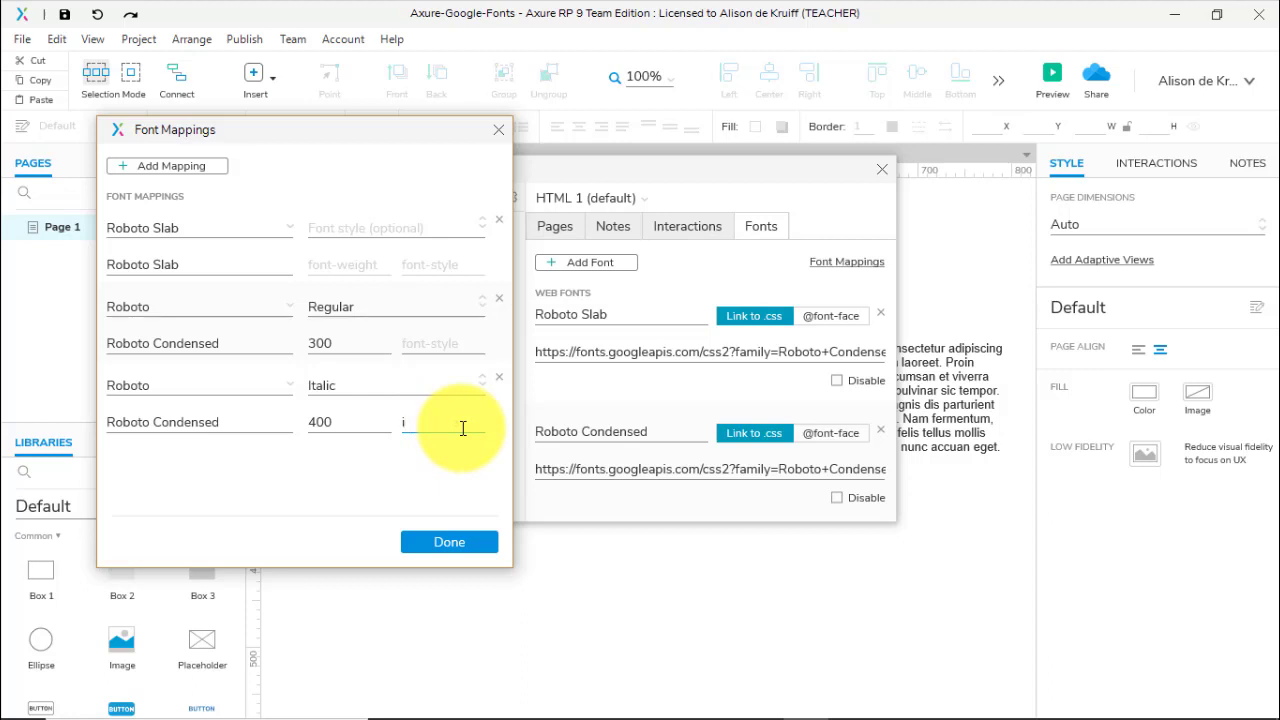
pyautogui.moveTo(1020, 710)
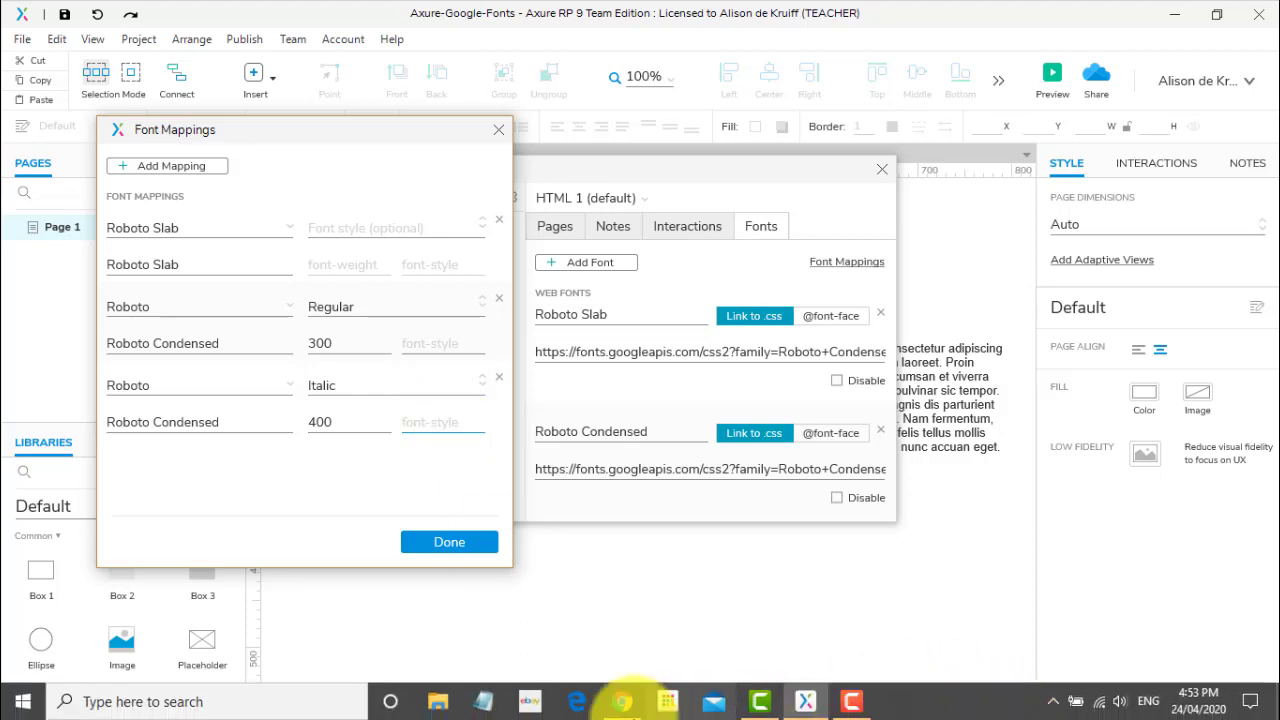
pyautogui.click(622, 703)
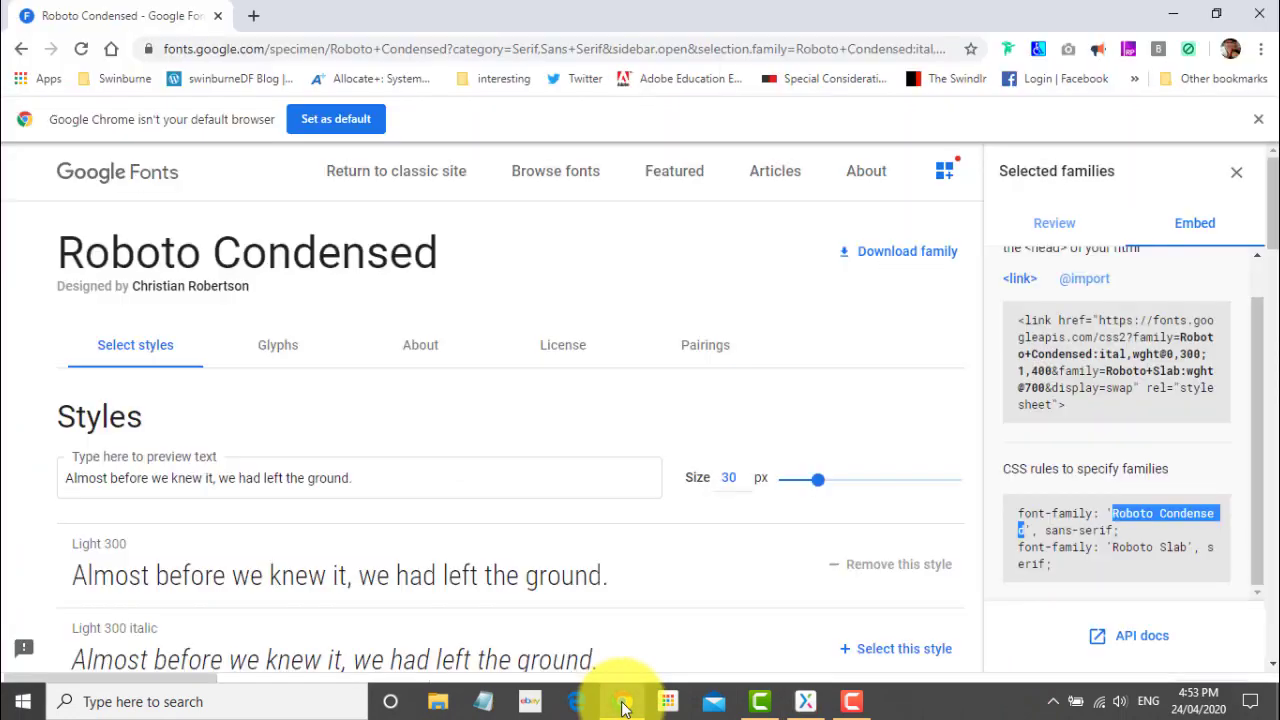
pyautogui.click(622, 703)
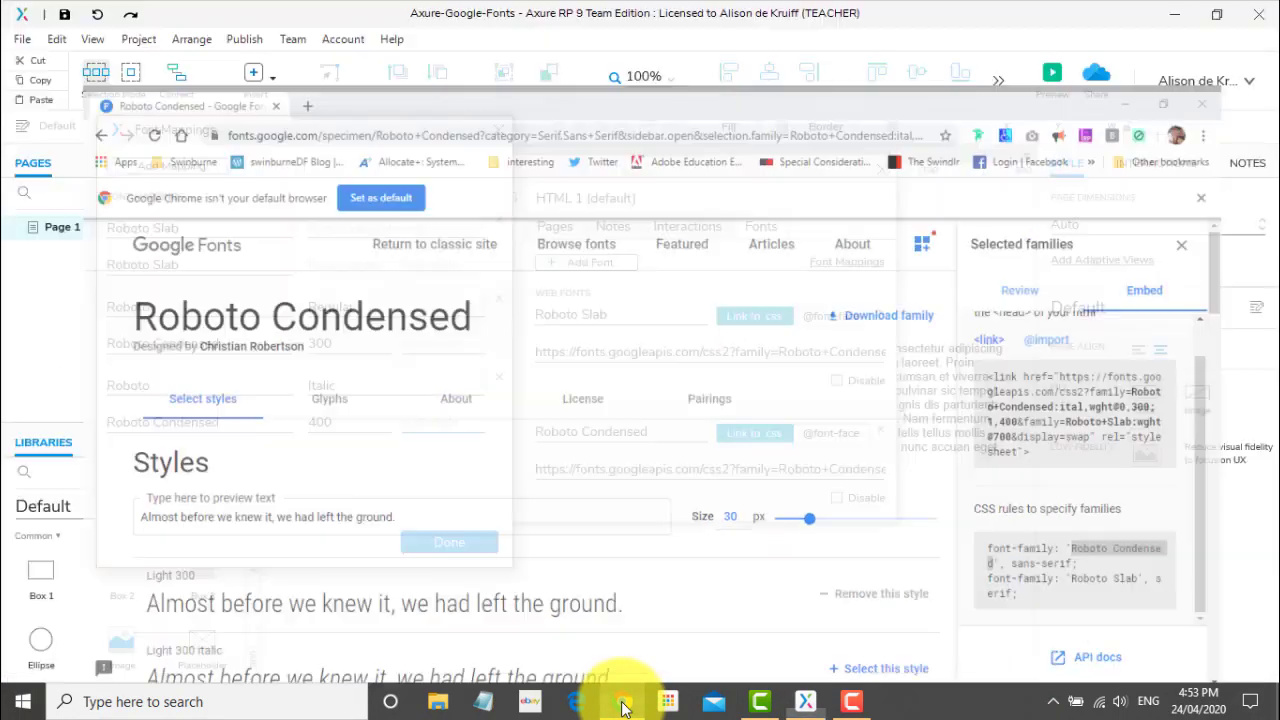
pyautogui.click(443, 425)
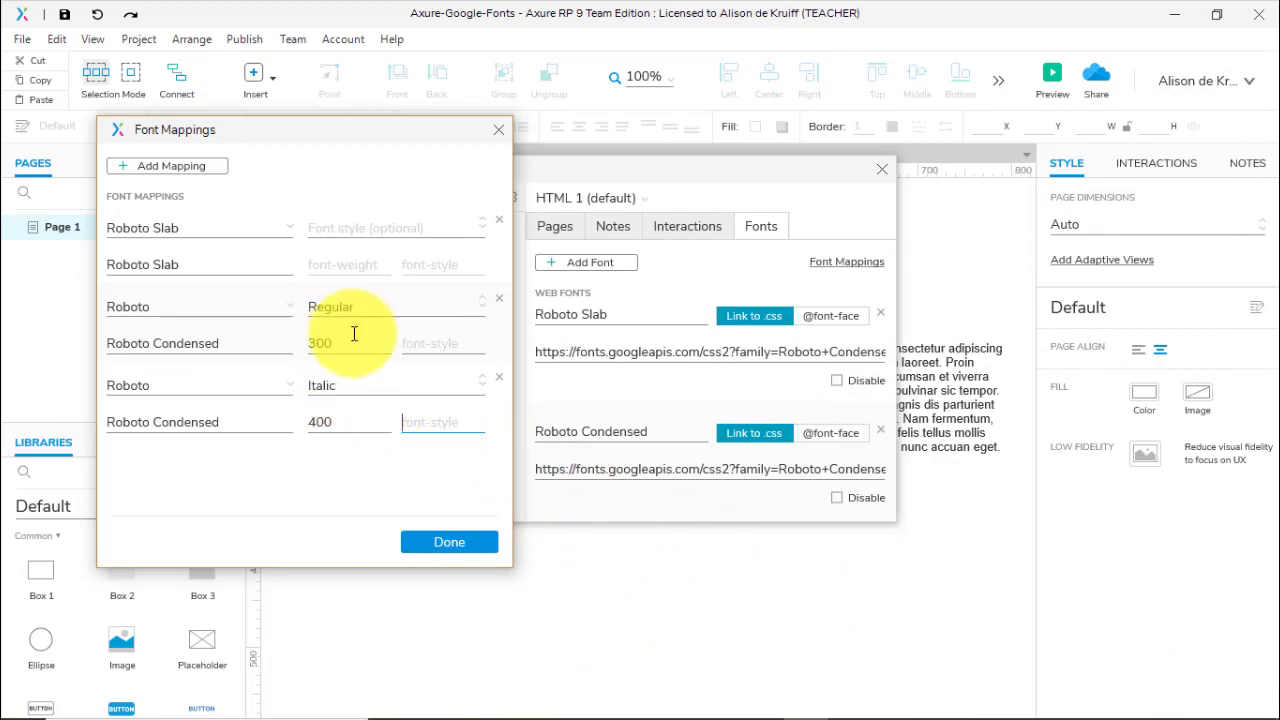
# Save the font mappings, publish the prototype locally, and close the Publish Project dialog.
pyautogui.click(478, 544)
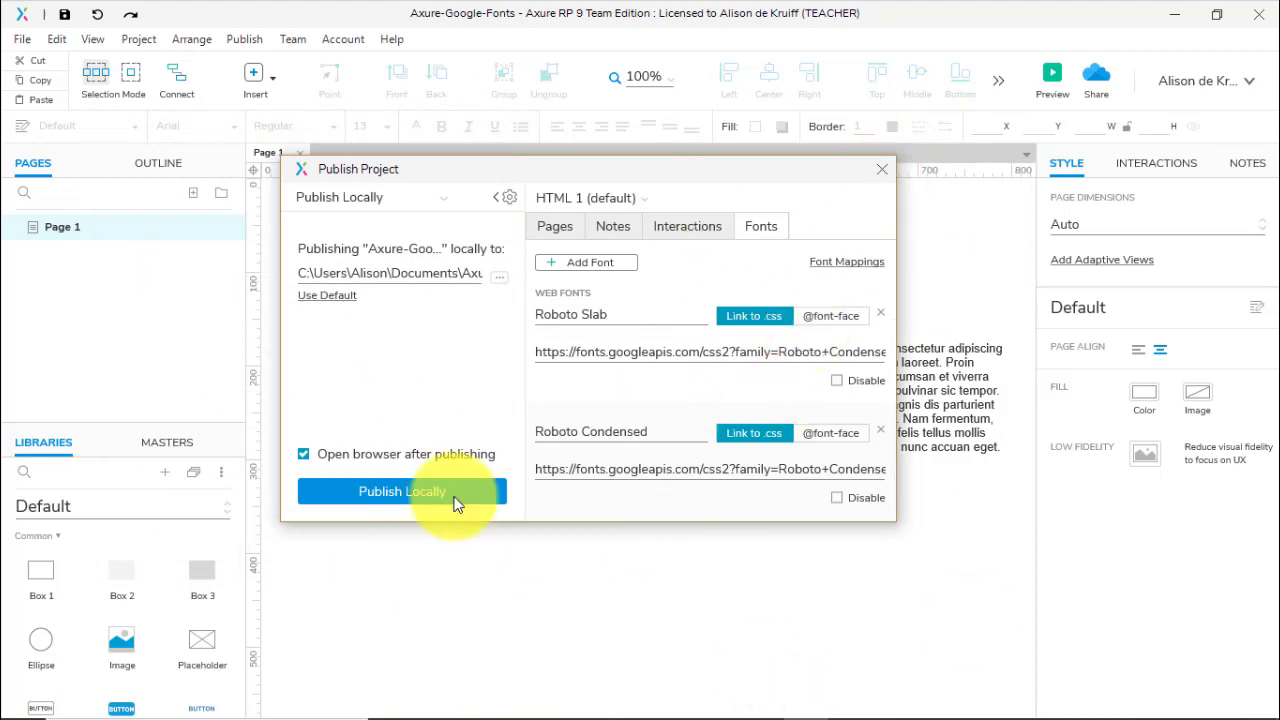
pyautogui.click(401, 489)
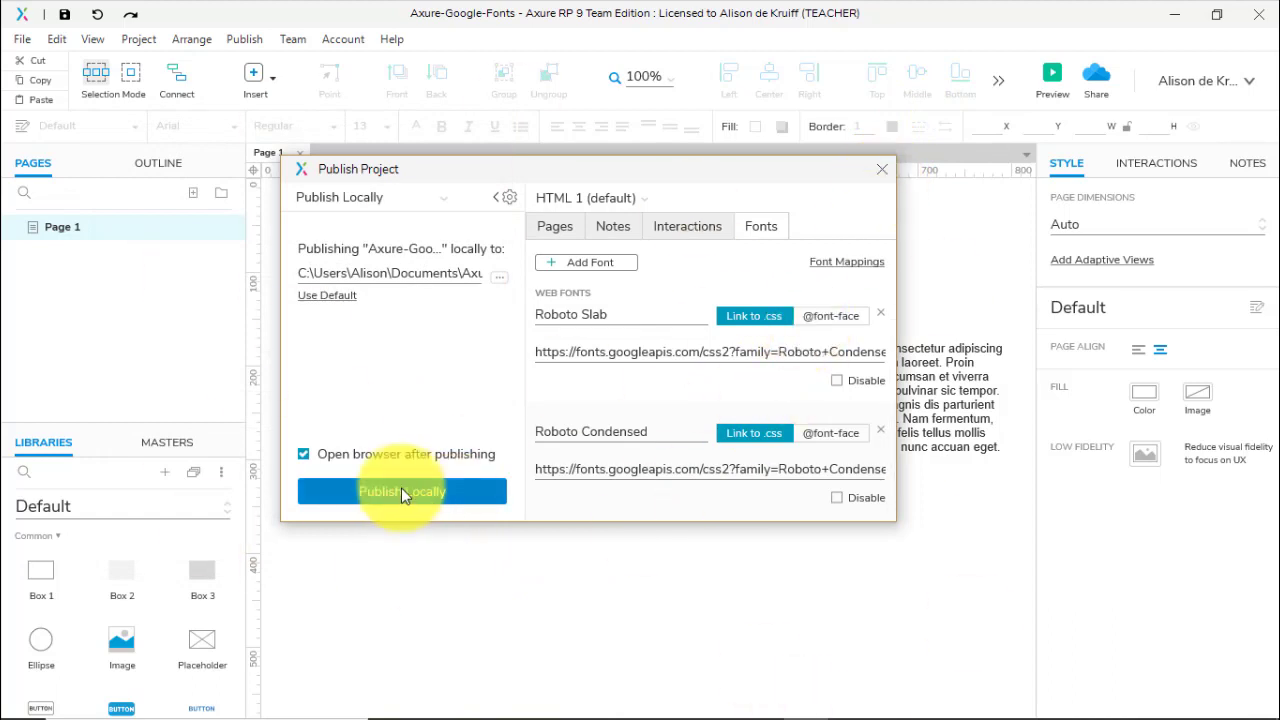
pyautogui.click(883, 168)
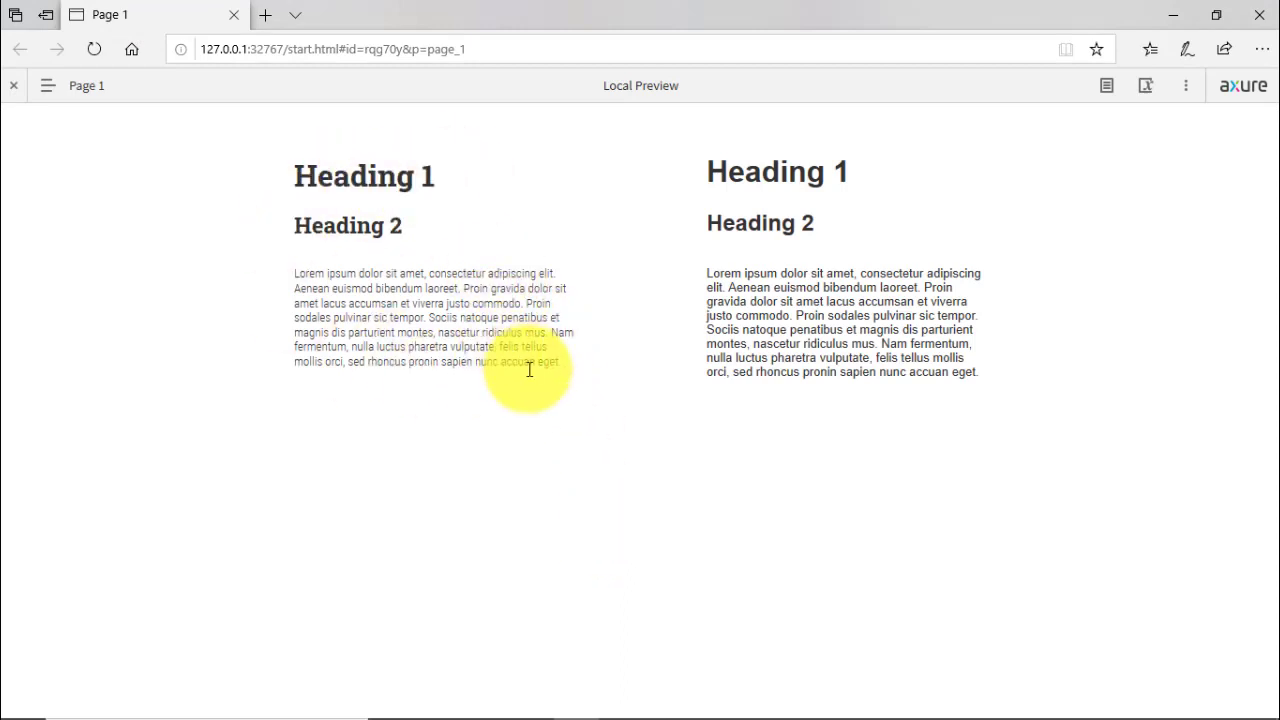
# Back in Axure, add a new Paragraph widget below the left paragraph.
pyautogui.click(1259, 15)
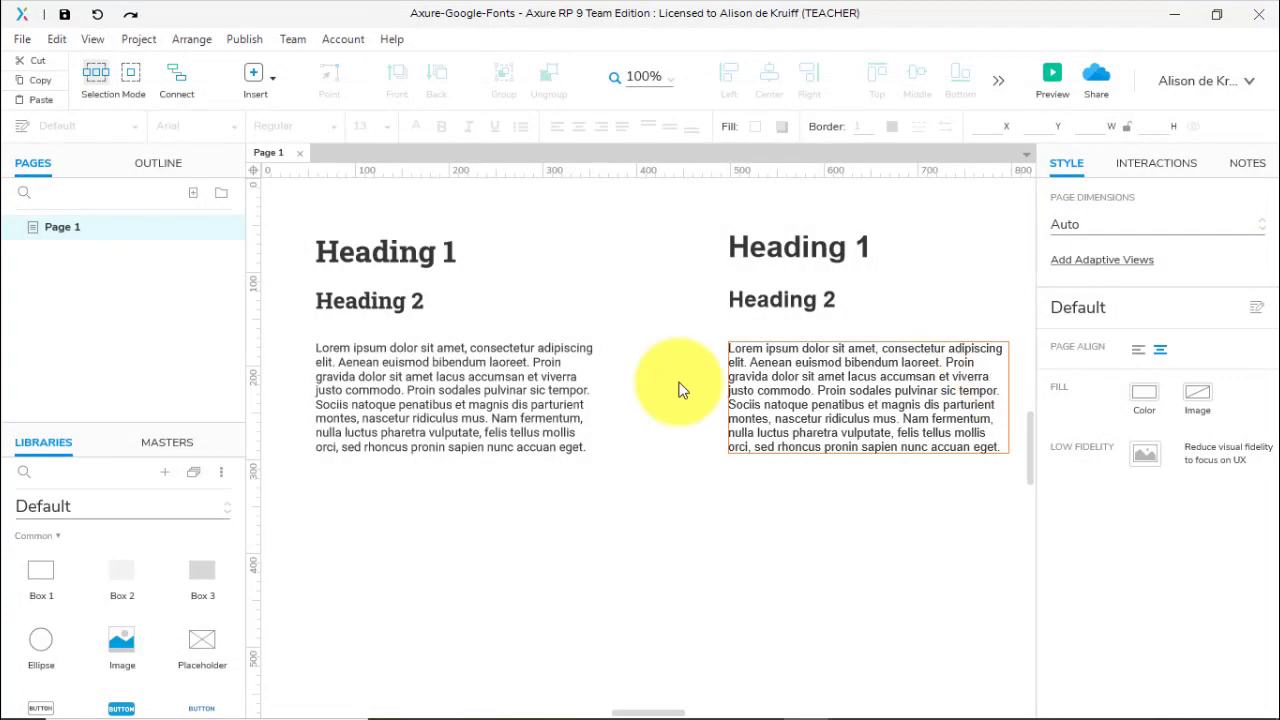
pyautogui.click(570, 440)
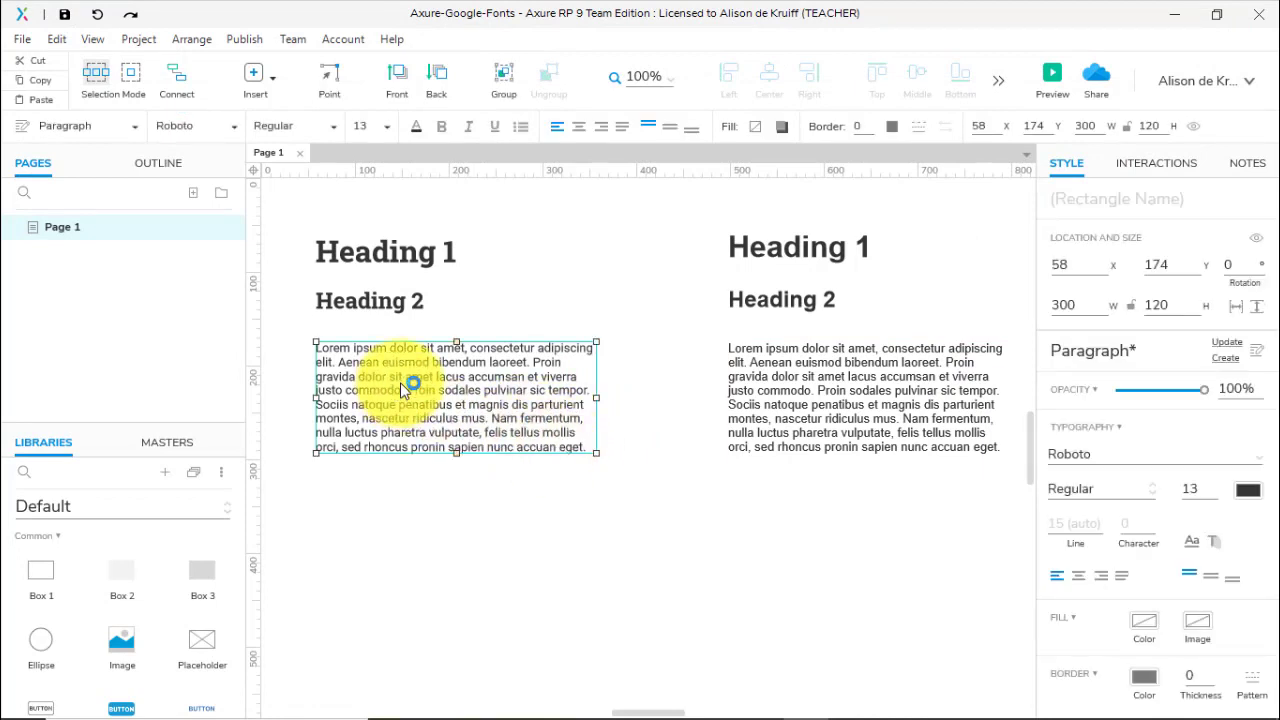
pyautogui.scroll(-3, 196, 550)
pyautogui.moveTo(123, 632); pyautogui.dragTo(329, 477)
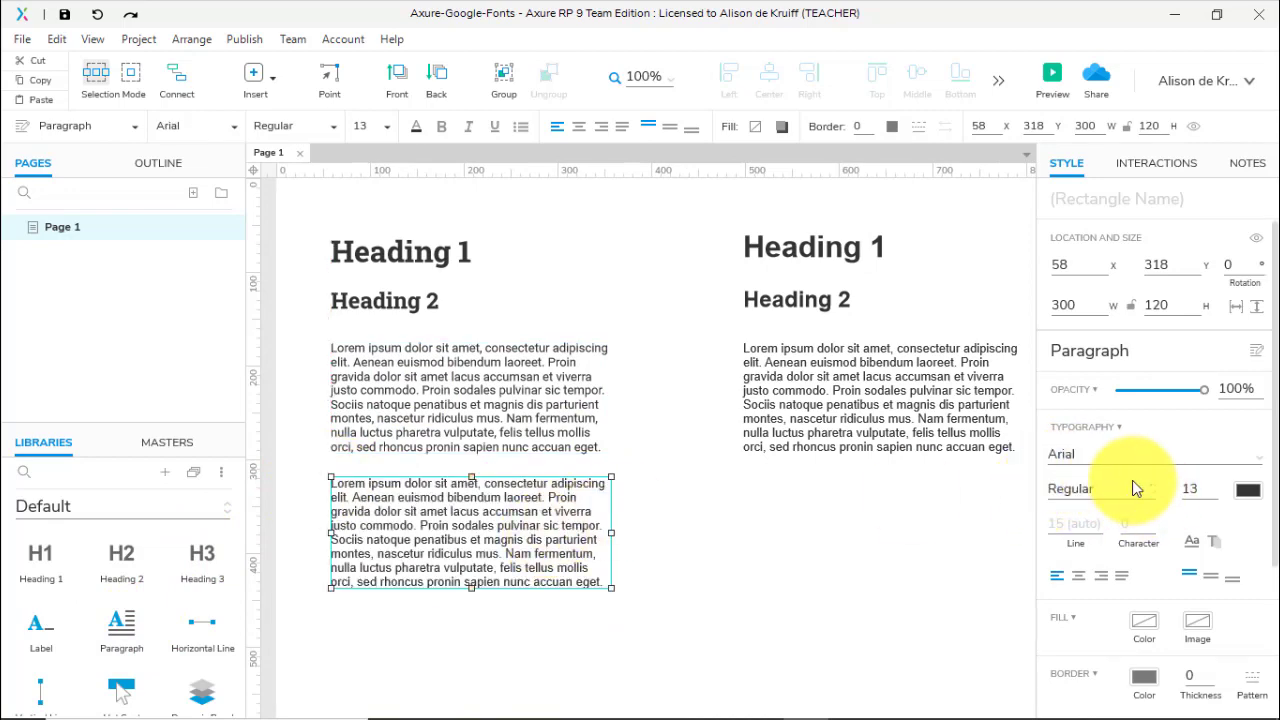
# Set the new paragraph's font to Roboto with Italic style.
pyautogui.click(1250, 458)
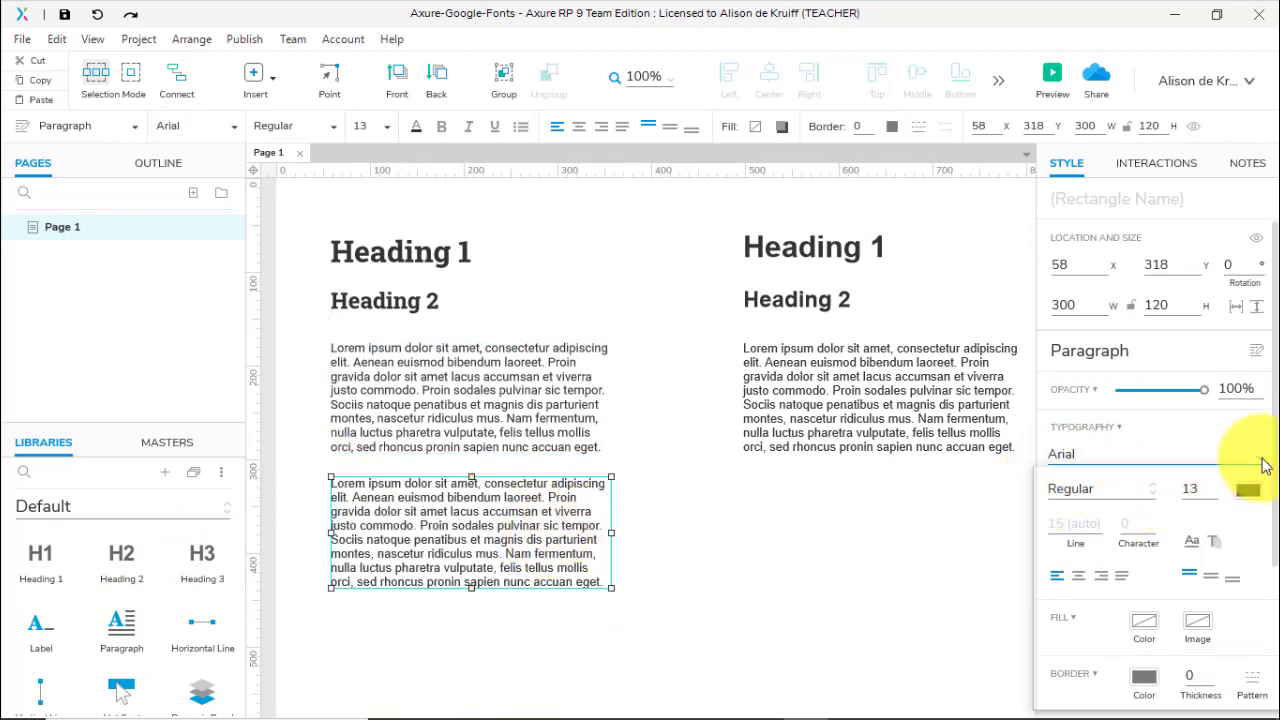
pyautogui.scroll(-3, 1205, 565)
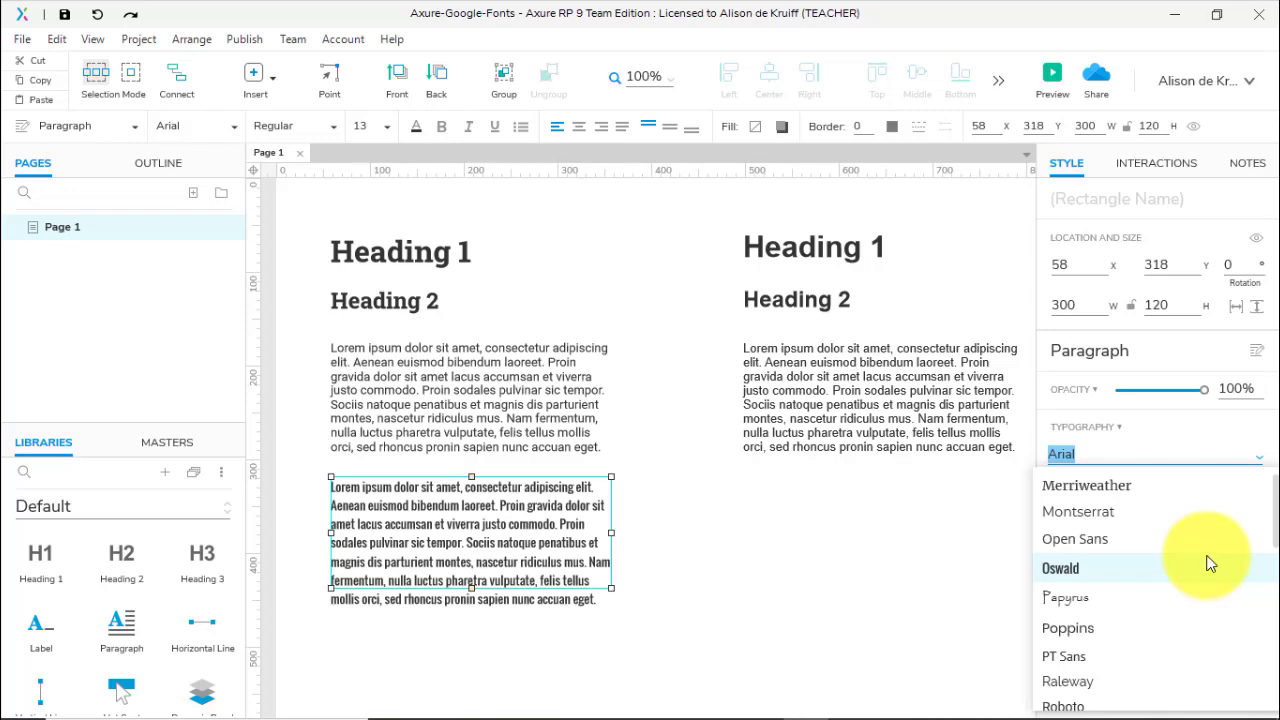
pyautogui.scroll(-2, 1199, 545)
pyautogui.click(1195, 593)
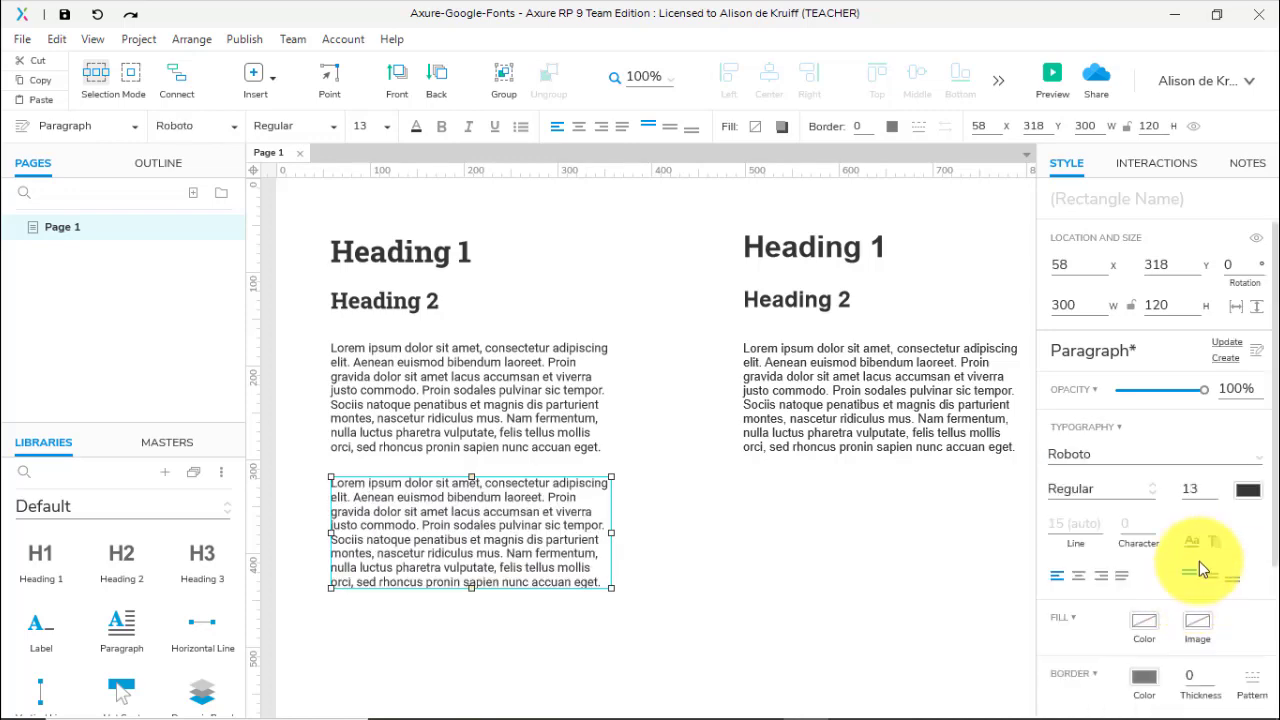
pyautogui.click(1150, 488)
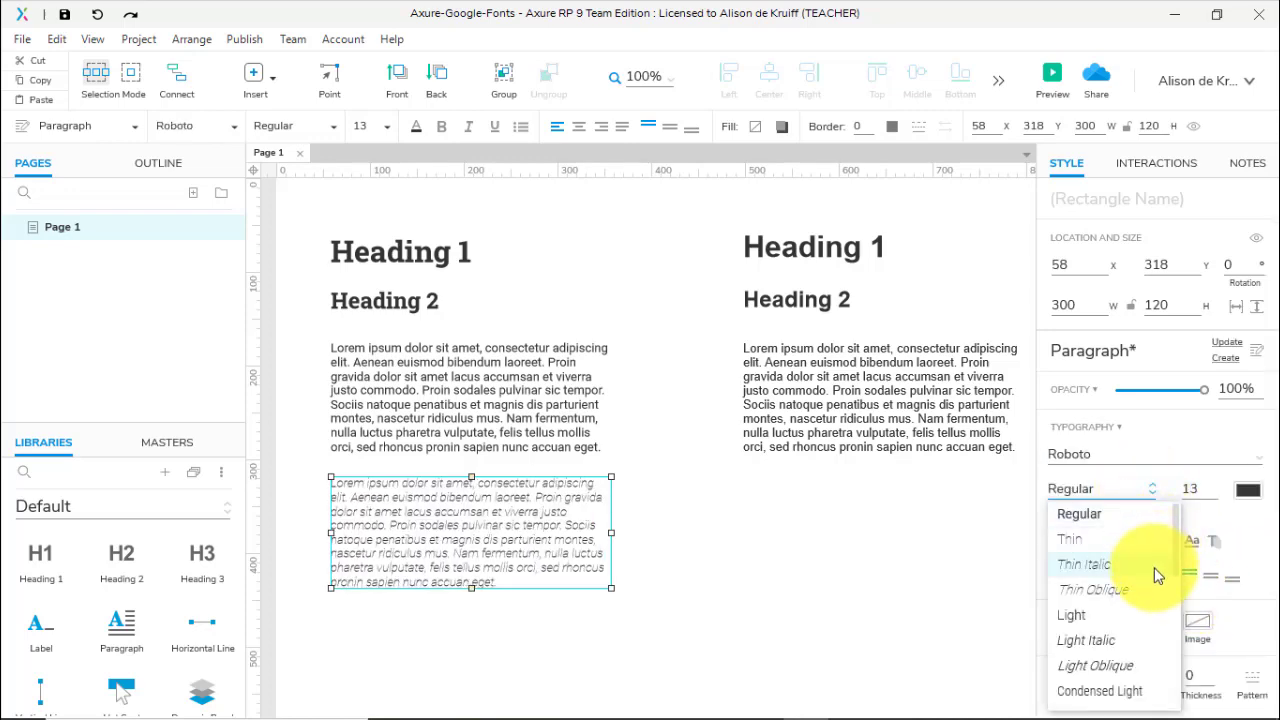
pyautogui.scroll(-5, 1154, 580)
pyautogui.click(1110, 660)
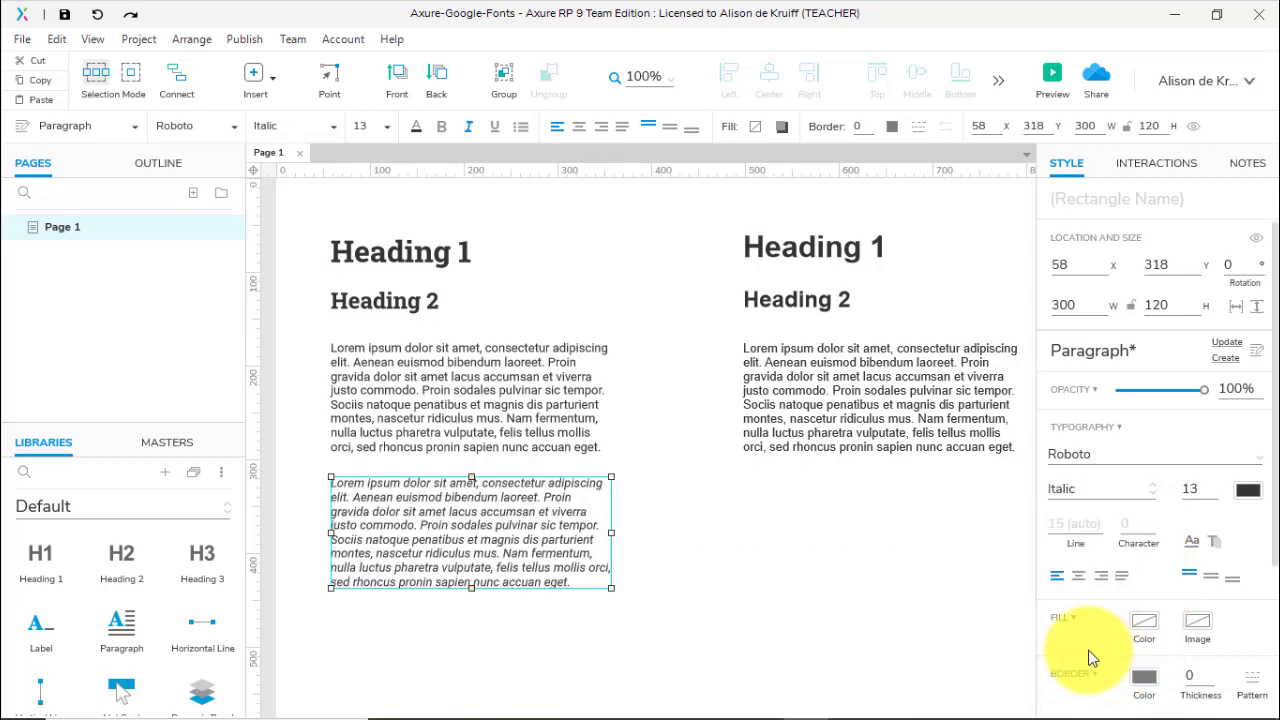
pyautogui.click(809, 583)
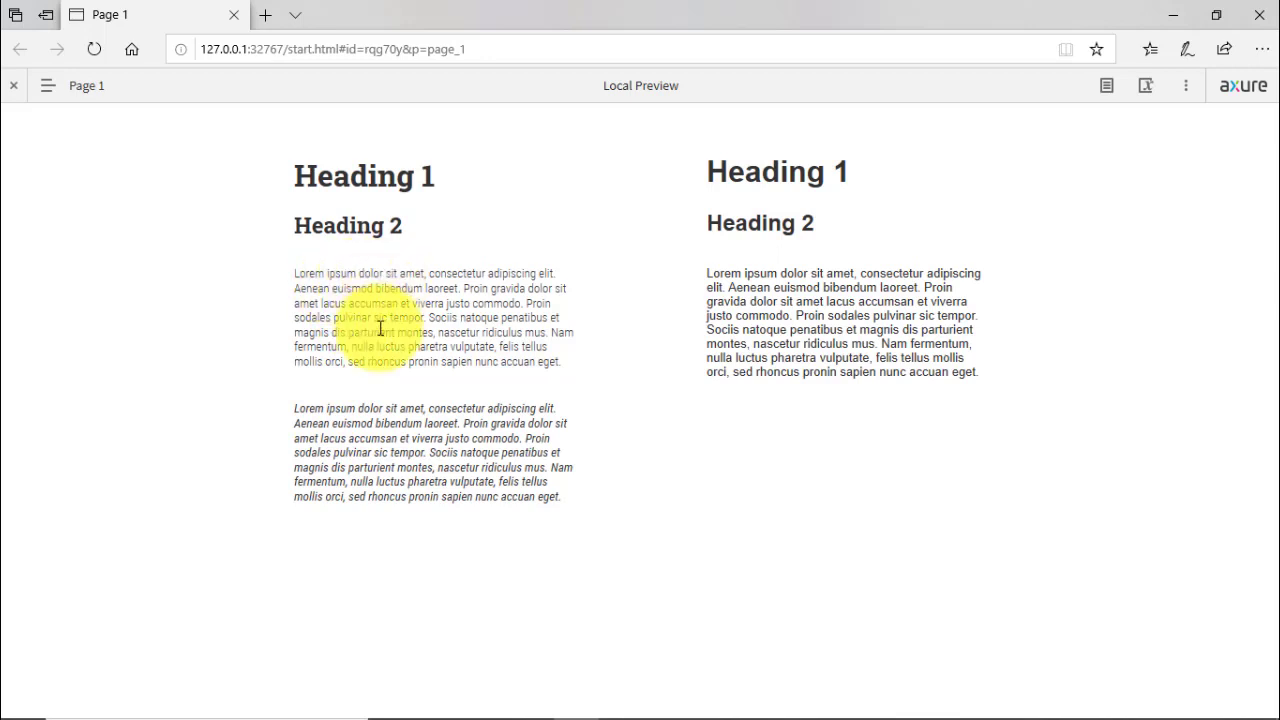
# Compare the italic, first-paragraph and right-column fonts in the preview, then close Edge.
pyautogui.moveTo(344, 422); pyautogui.dragTo(441, 481)
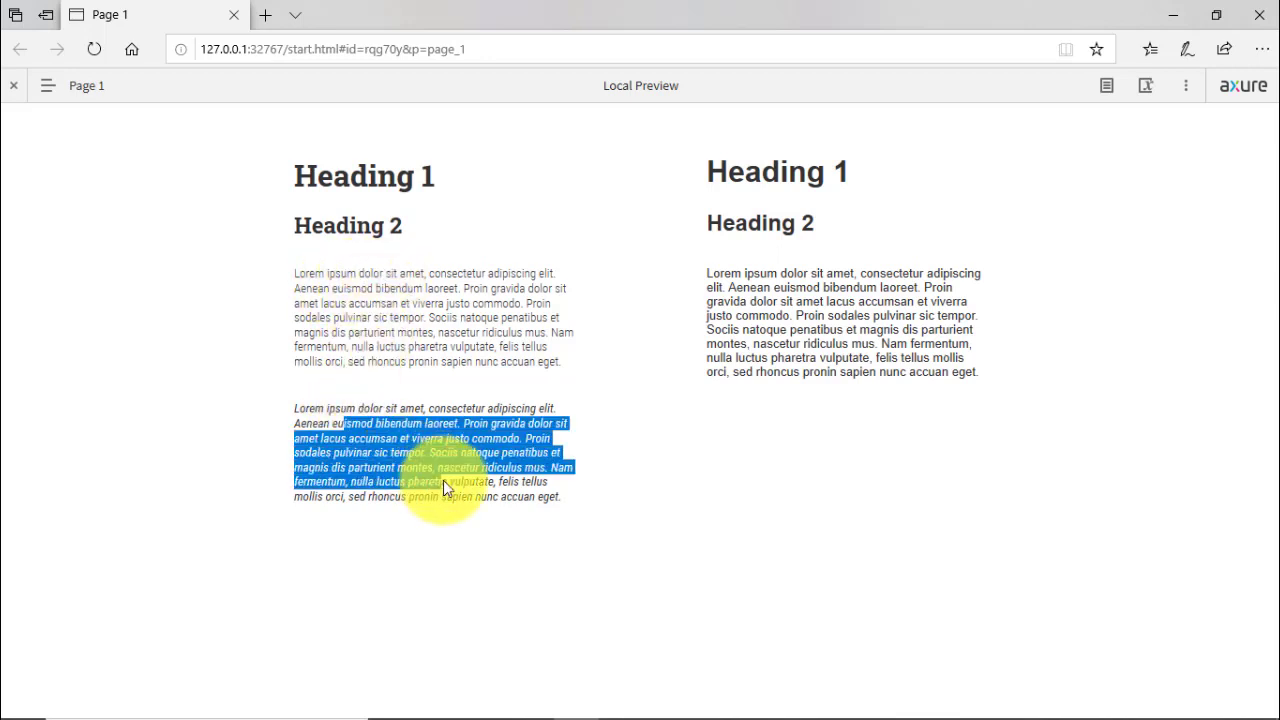
pyautogui.click(503, 343)
pyautogui.moveTo(563, 361); pyautogui.dragTo(291, 273)
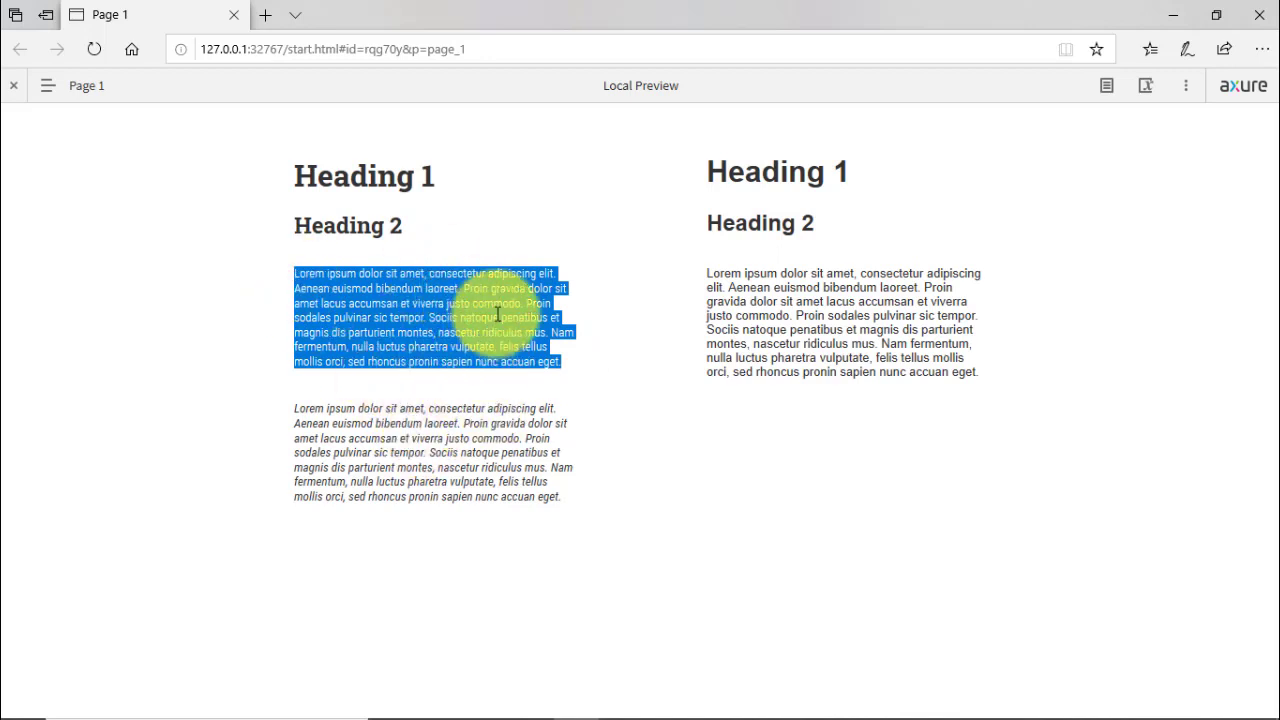
pyautogui.click(363, 413)
pyautogui.moveTo(297, 410); pyautogui.dragTo(500, 491)
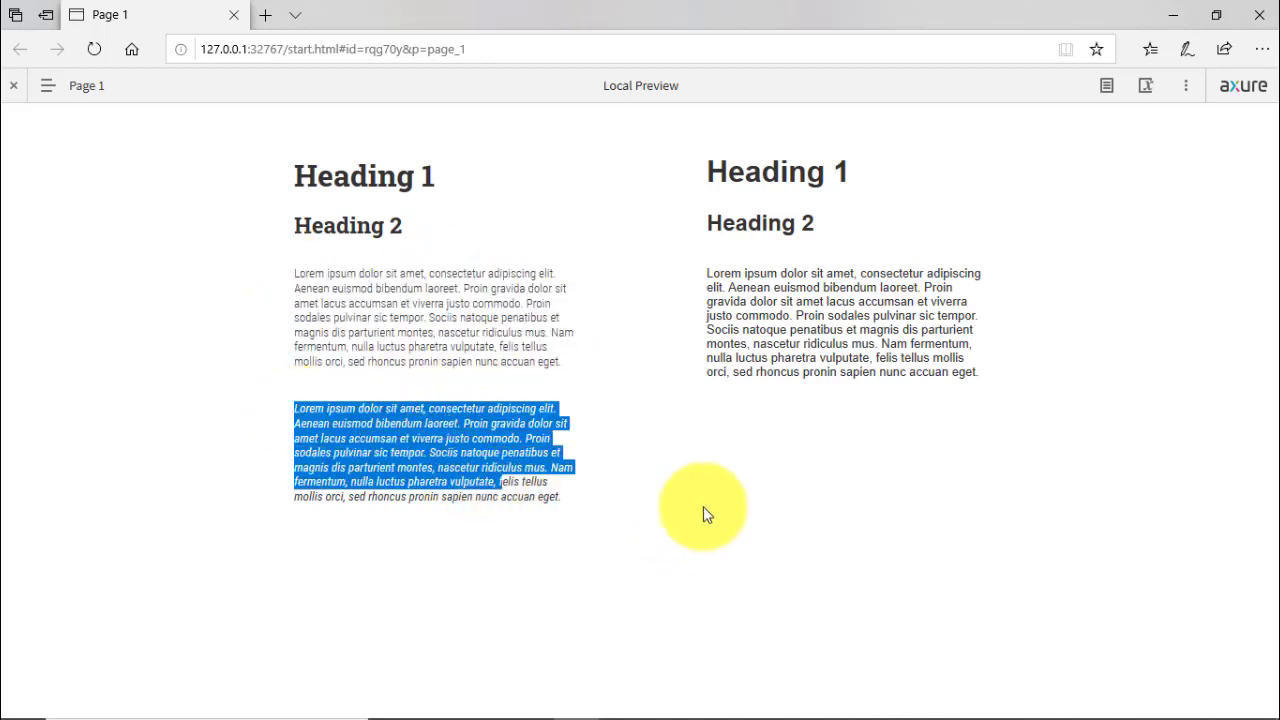
pyautogui.click(705, 460)
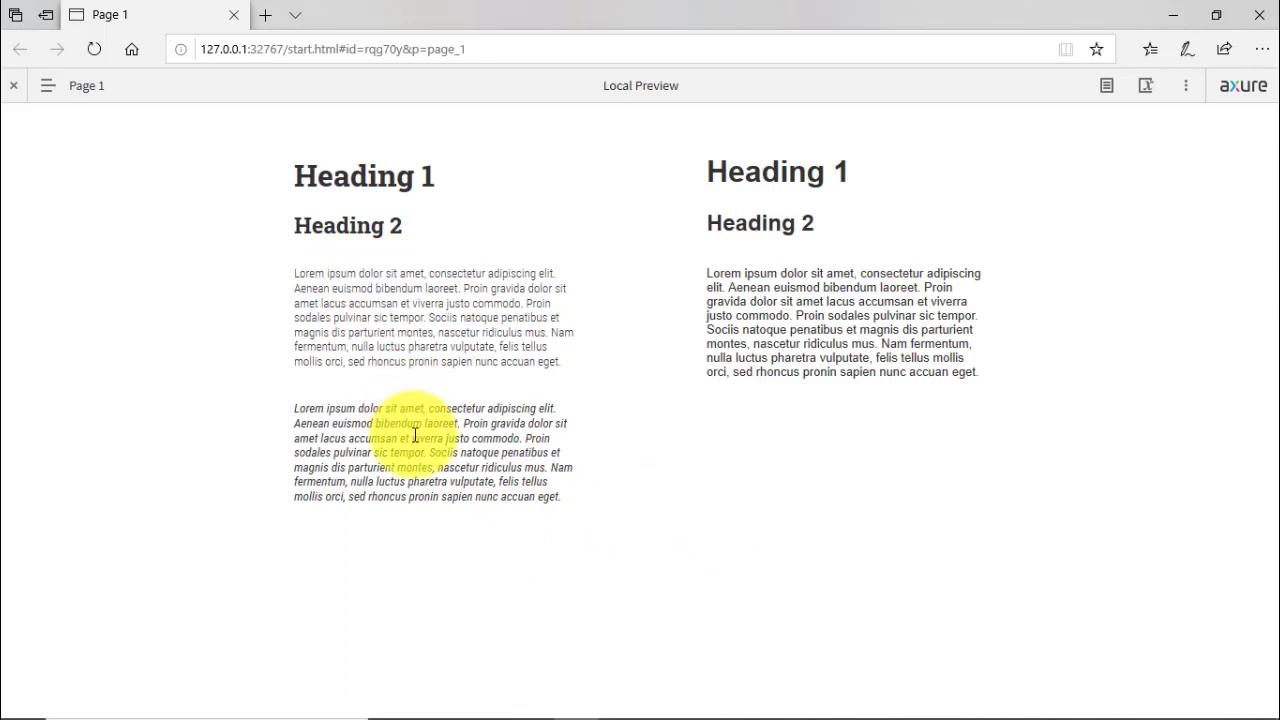
pyautogui.moveTo(778, 287); pyautogui.dragTo(794, 166)
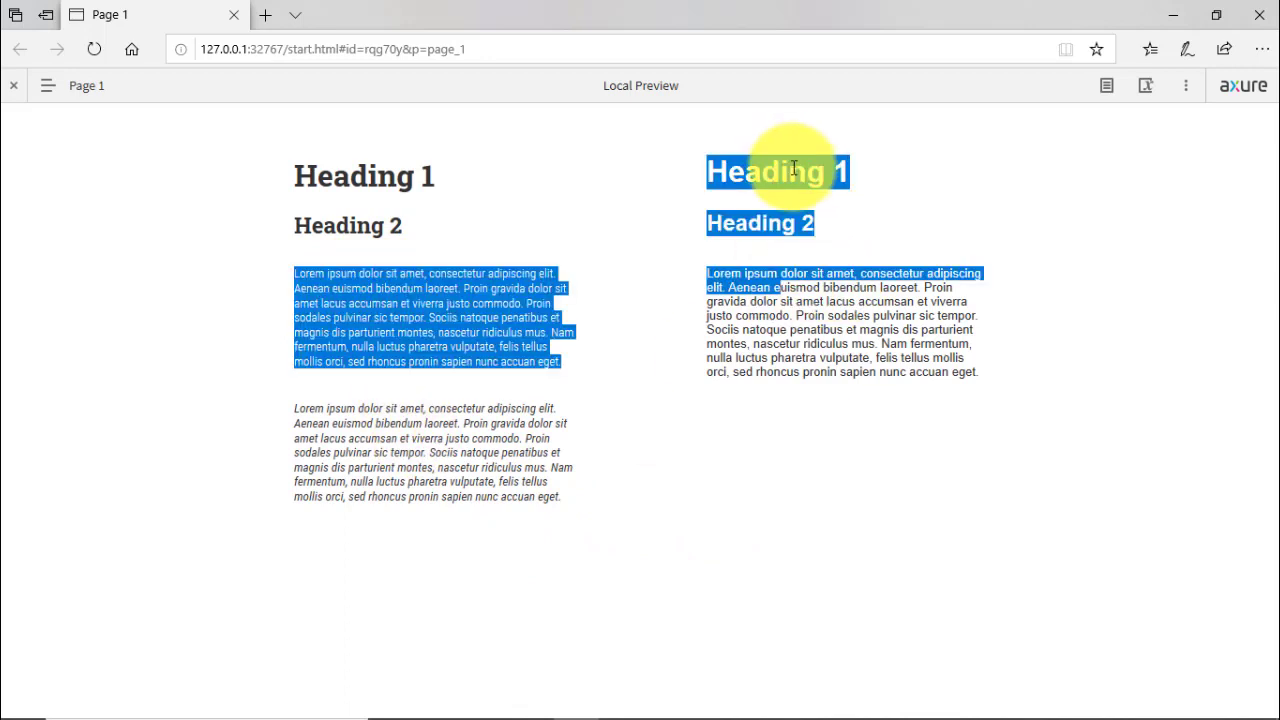
pyautogui.click(846, 322)
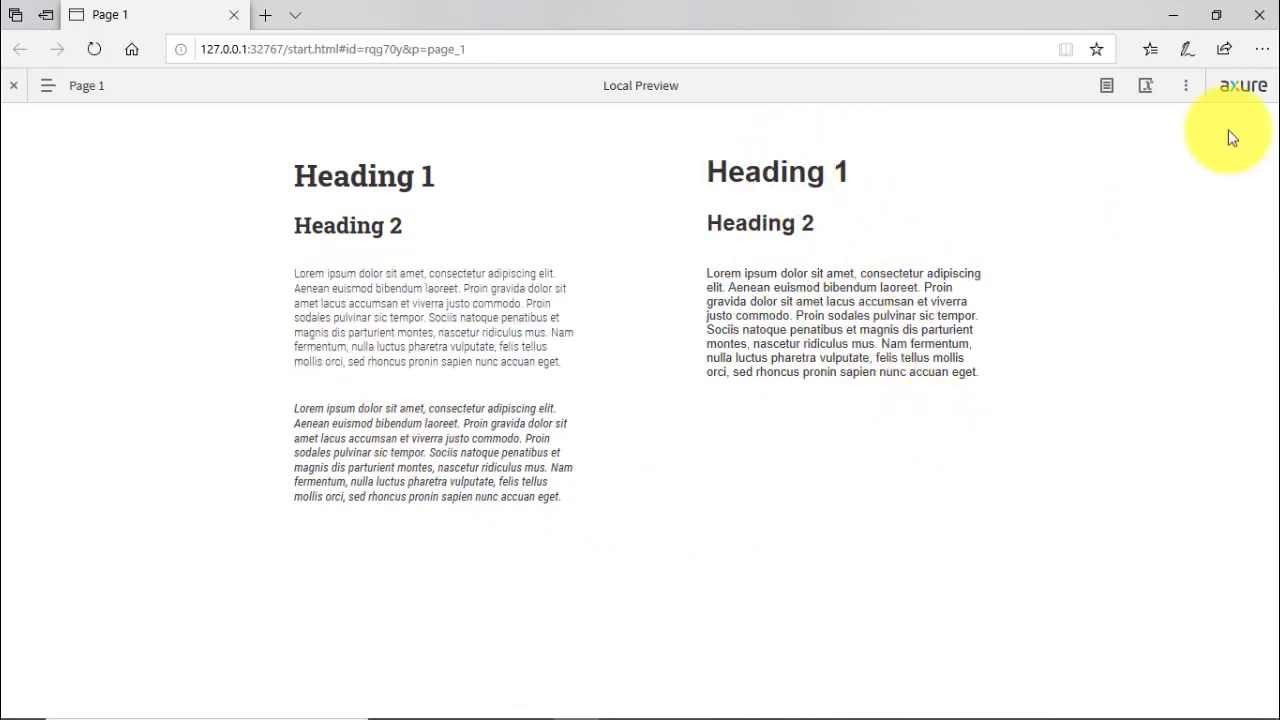
pyautogui.click(1259, 14)
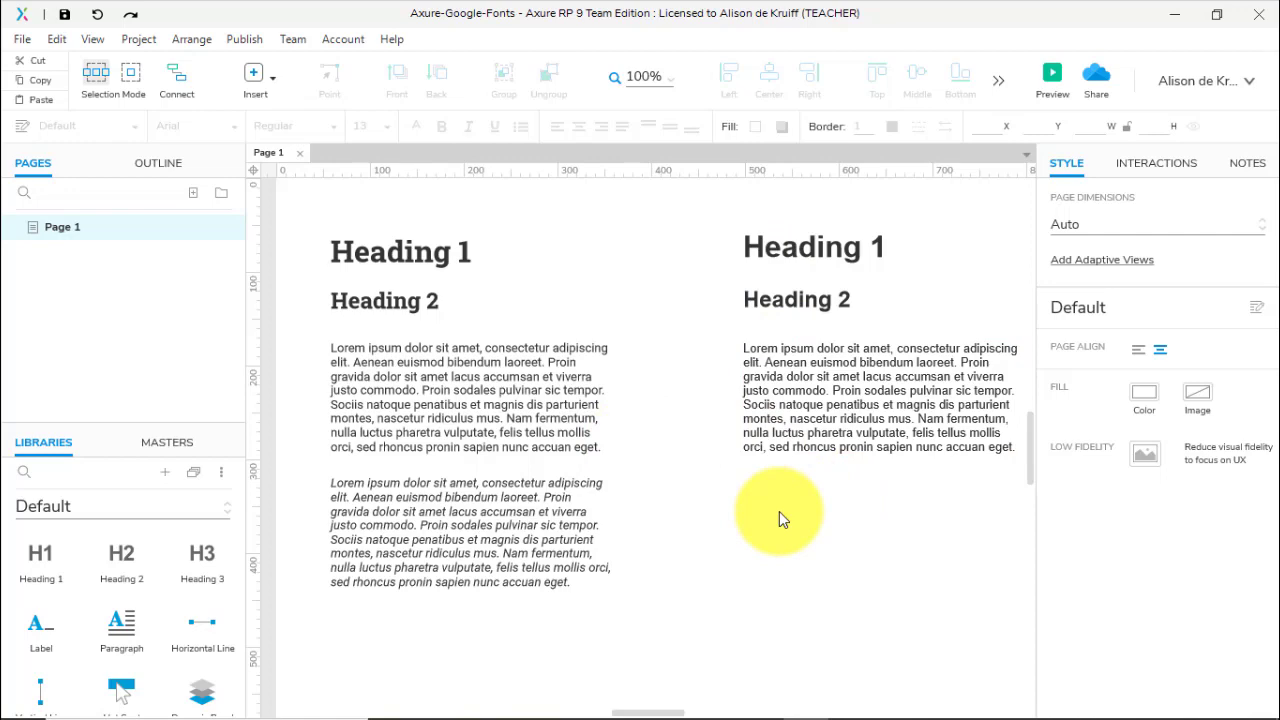
# Open the Font Mappings list in the Generate HTML Files Fonts settings.
pyautogui.click(250, 40)
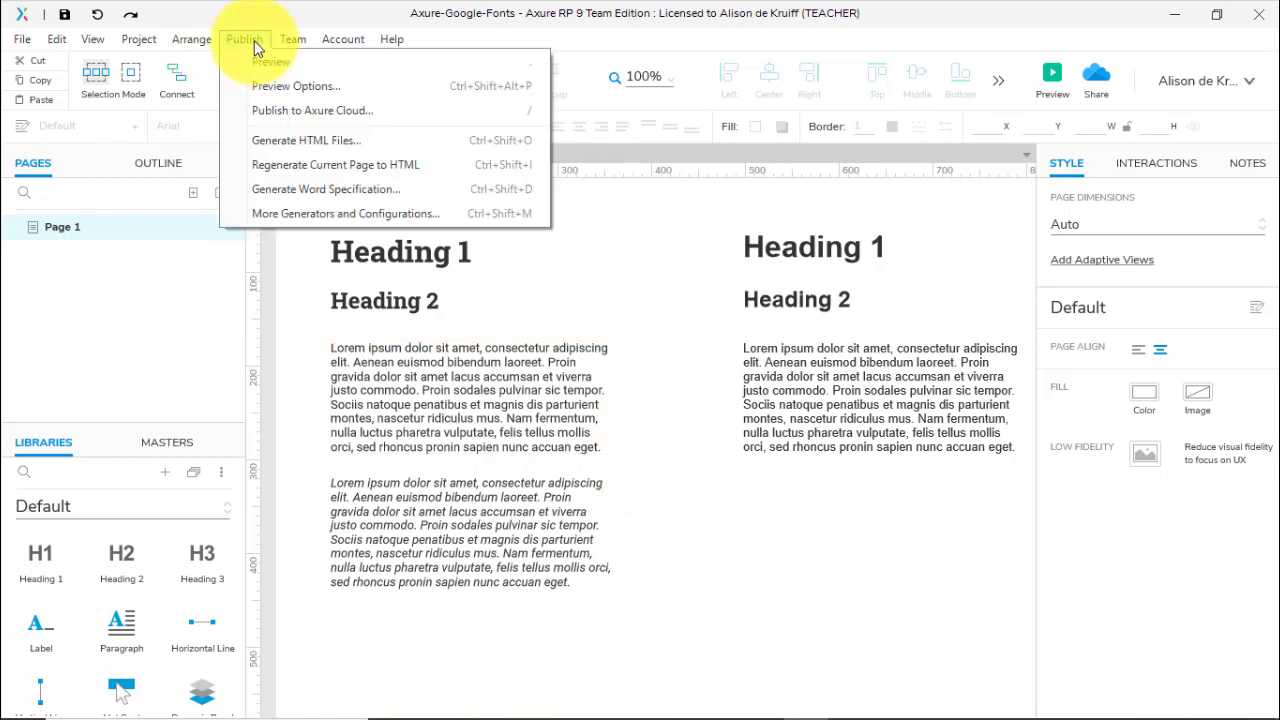
pyautogui.click(288, 141)
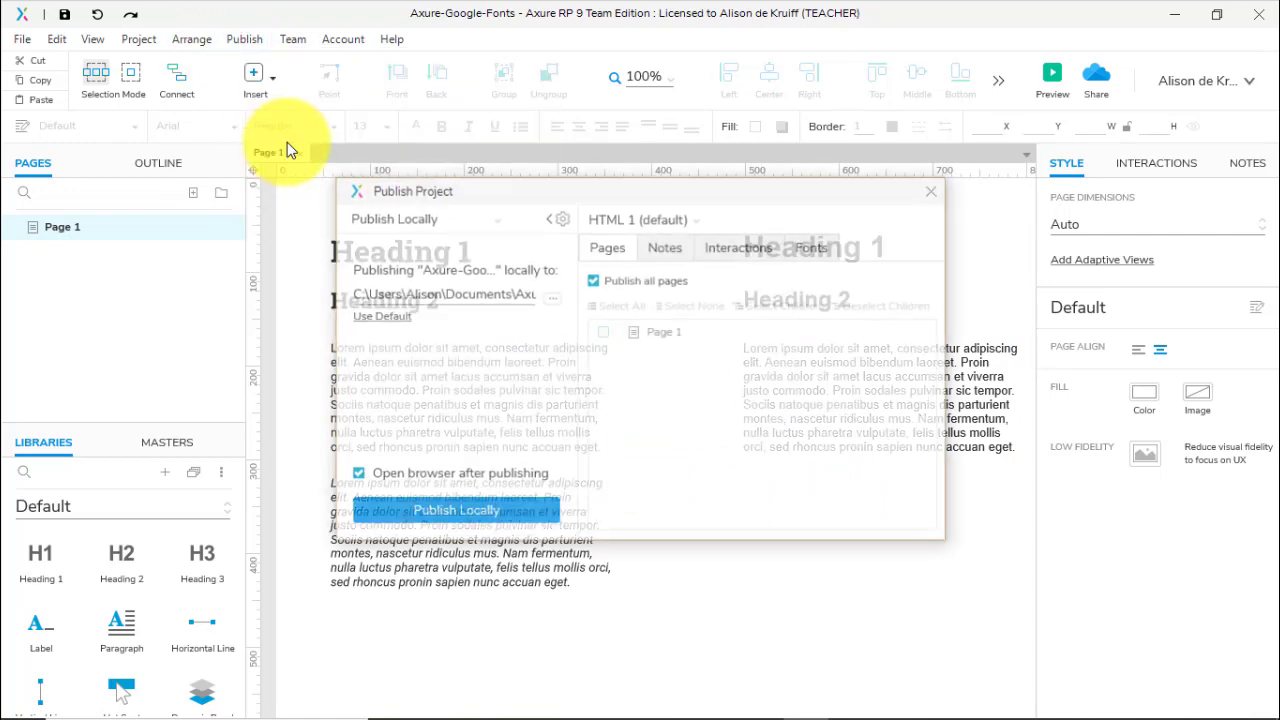
pyautogui.click(815, 250)
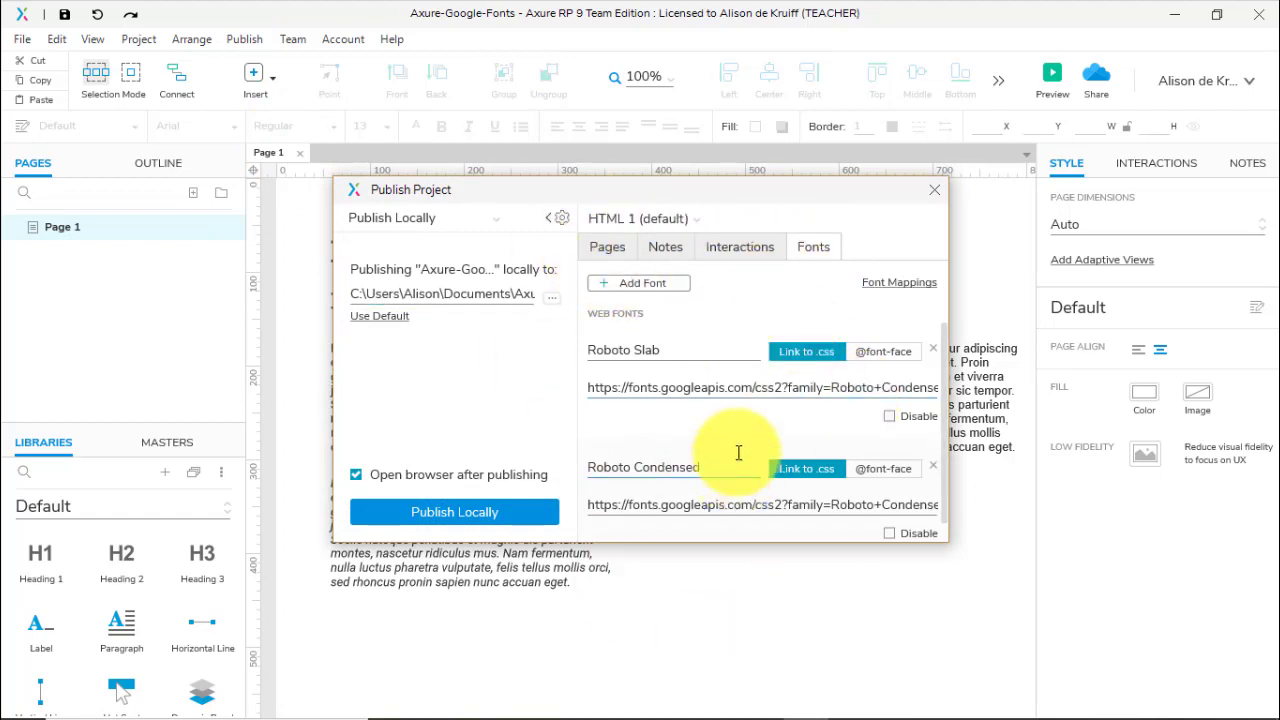
pyautogui.click(920, 290)
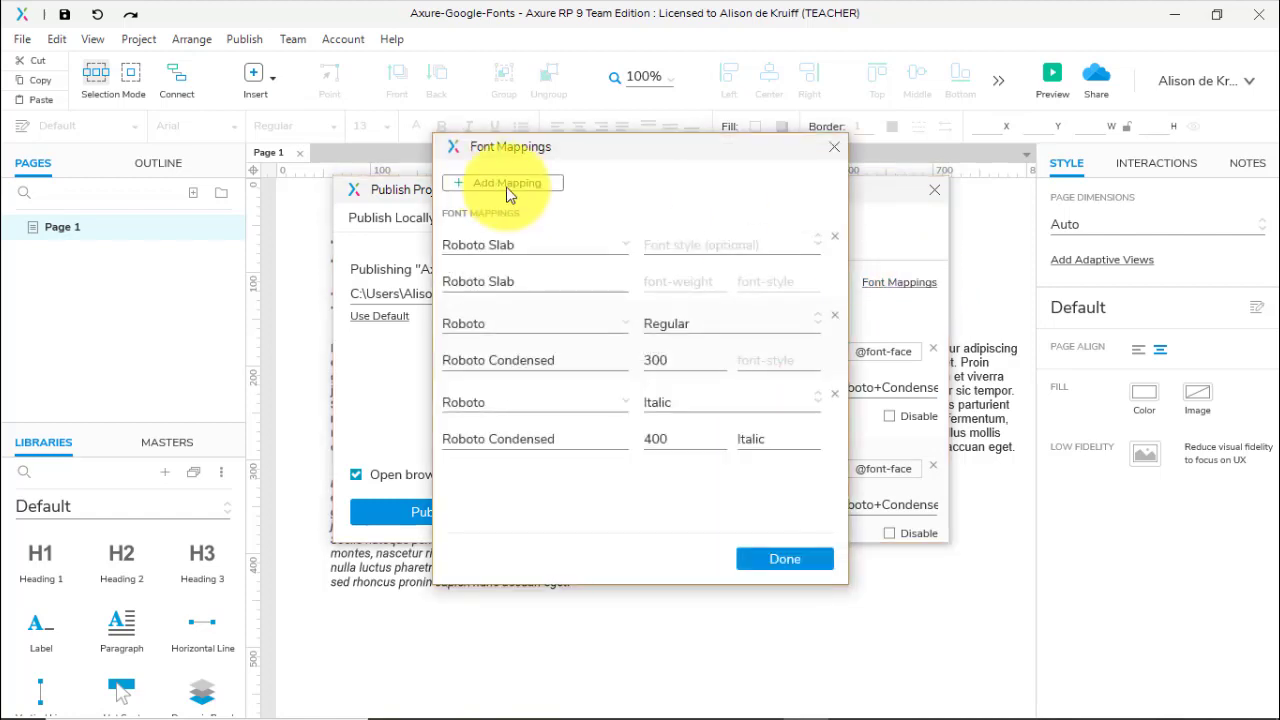
# Add a mapping from Arial Bold to Roboto Slab.
pyautogui.click(492, 184)
pyautogui.click(457, 479)
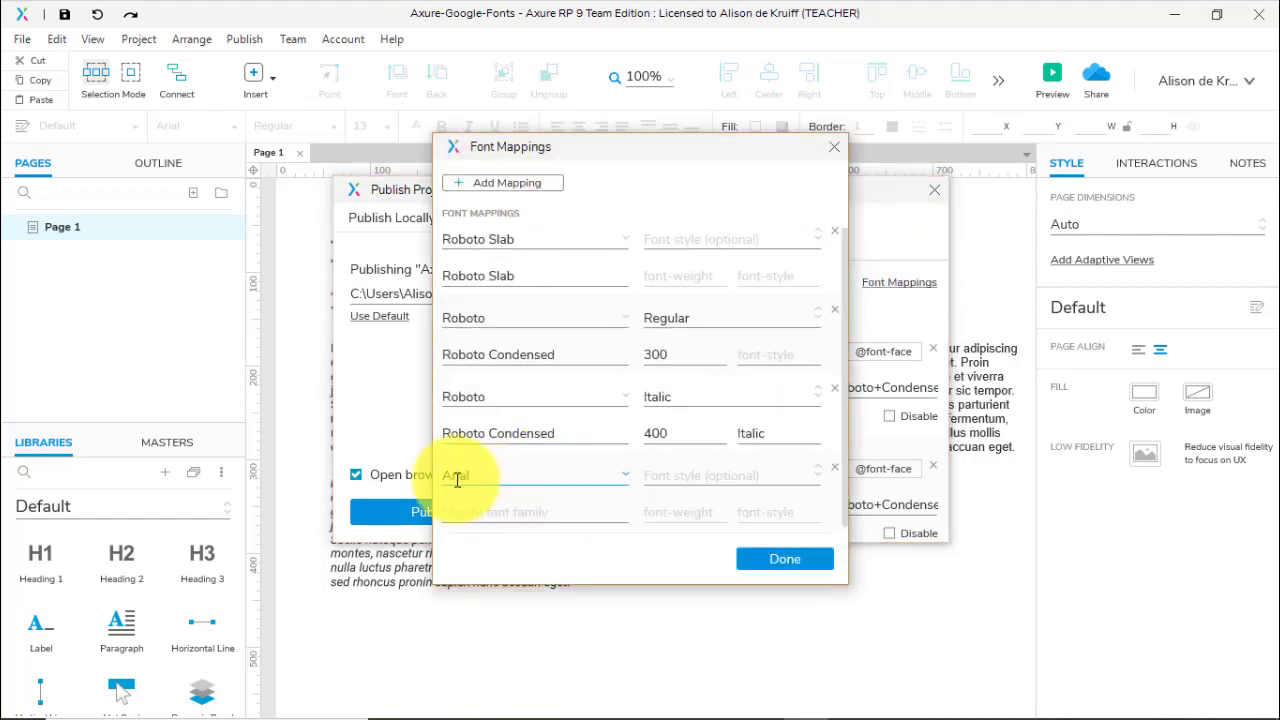
pyautogui.click(731, 474)
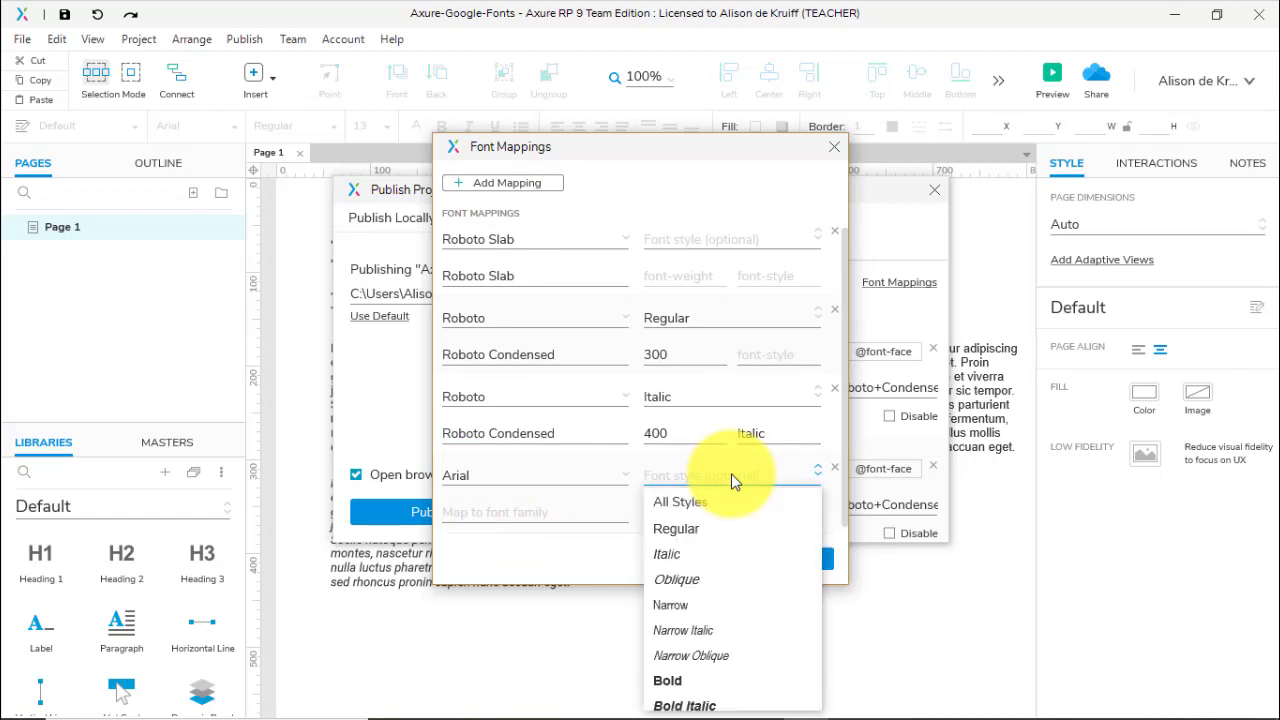
pyautogui.click(667, 680)
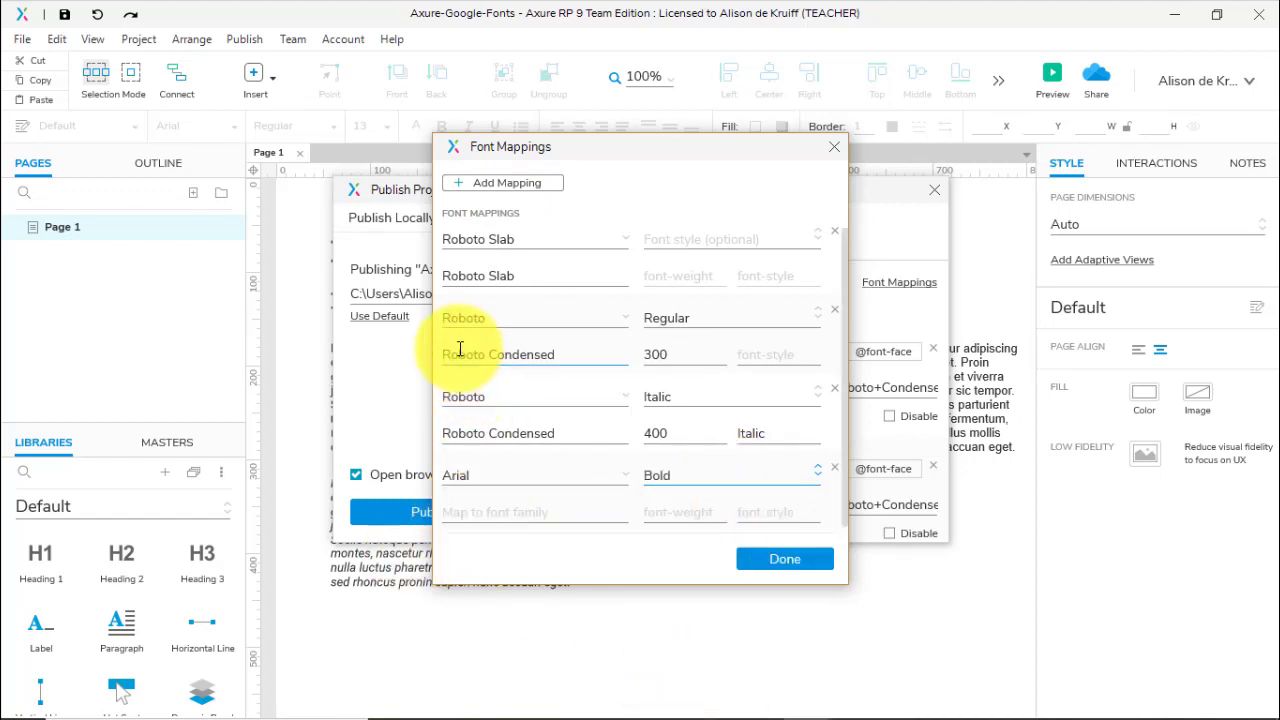
pyautogui.moveTo(528, 275); pyautogui.dragTo(450, 276)
pyautogui.hotkey('ctrl', 'c')
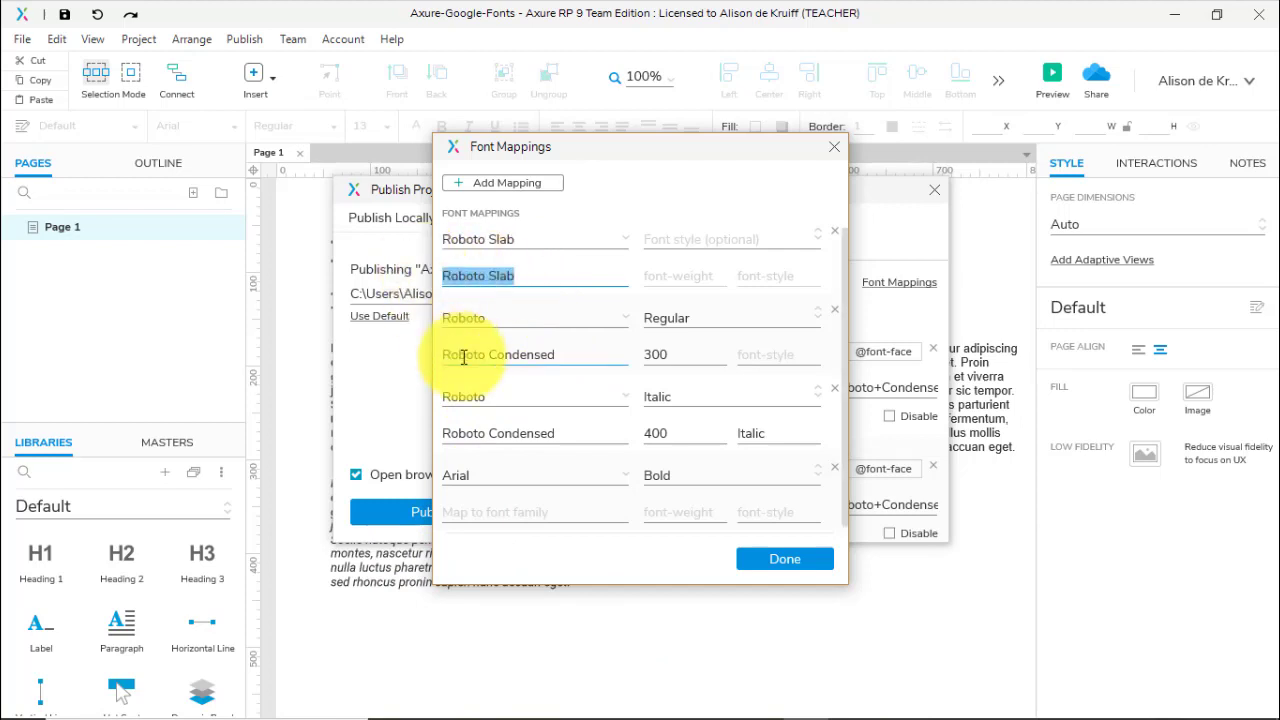
pyautogui.click(497, 513)
pyautogui.hotkey('ctrl', 'v')
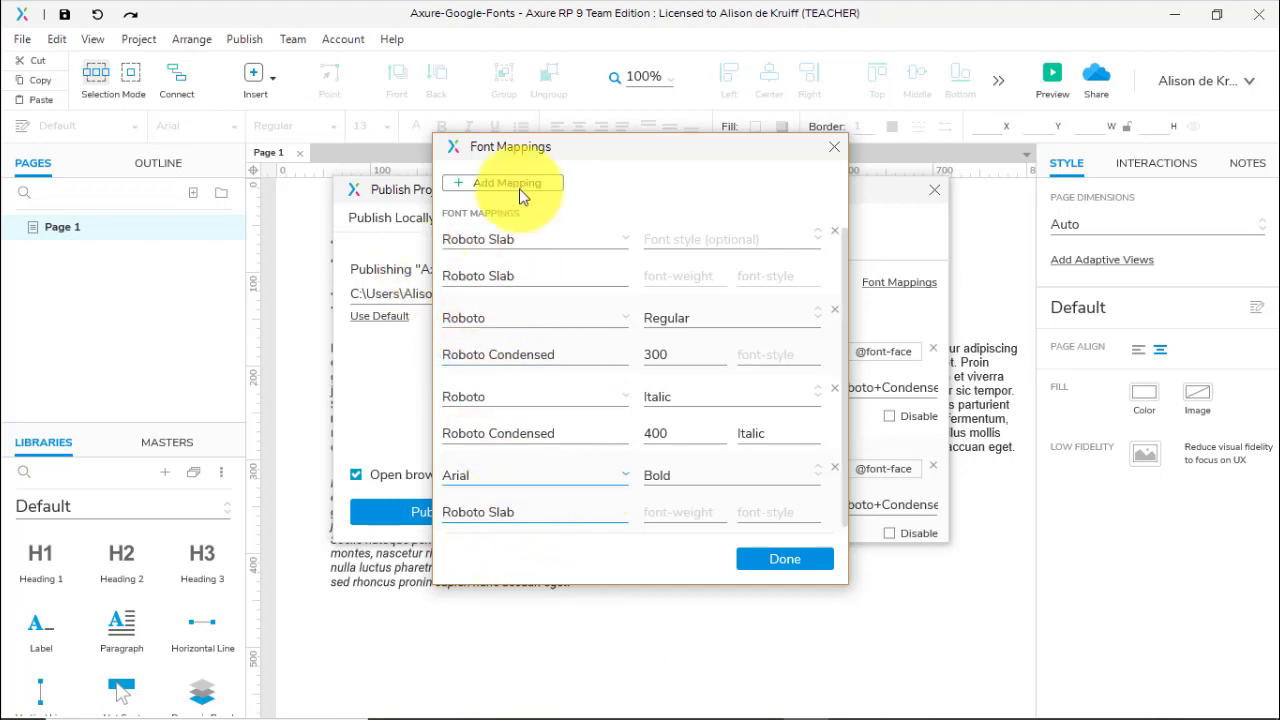
# Add a mapping from Arial Regular to Roboto Condensed weight 300, then confirm and close.
pyautogui.click(505, 181)
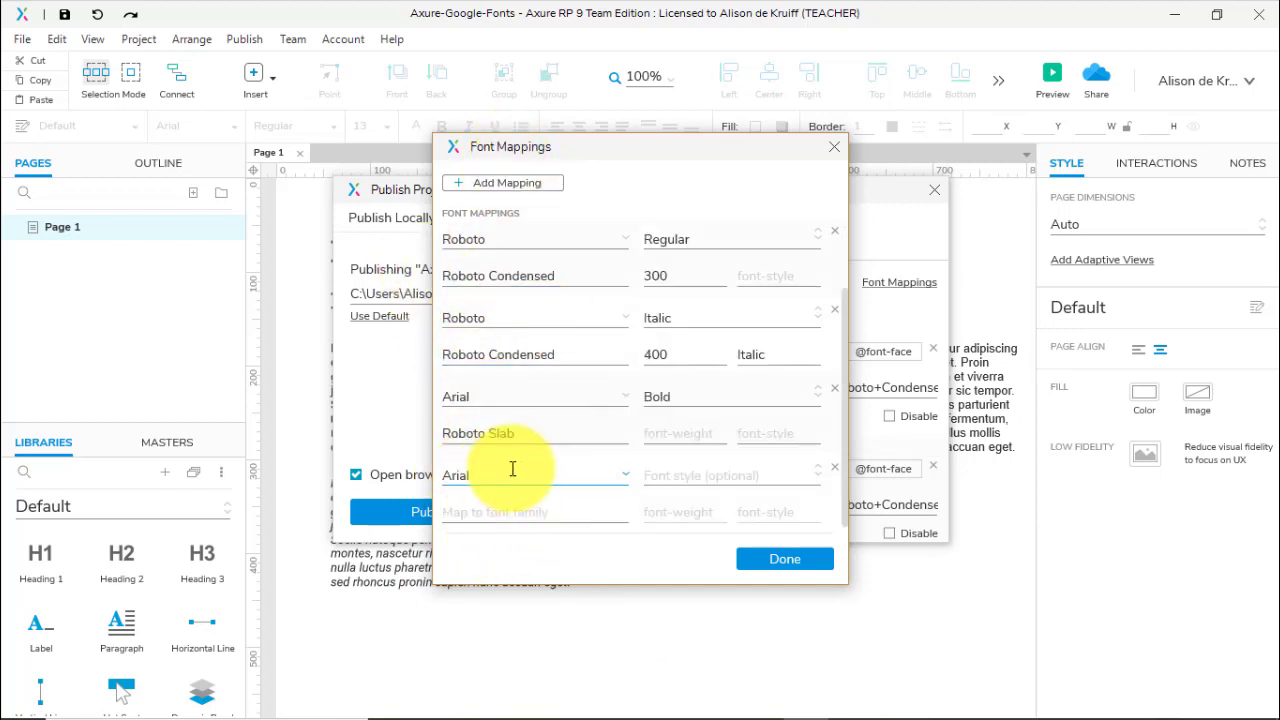
pyautogui.click(772, 478)
pyautogui.click(759, 524)
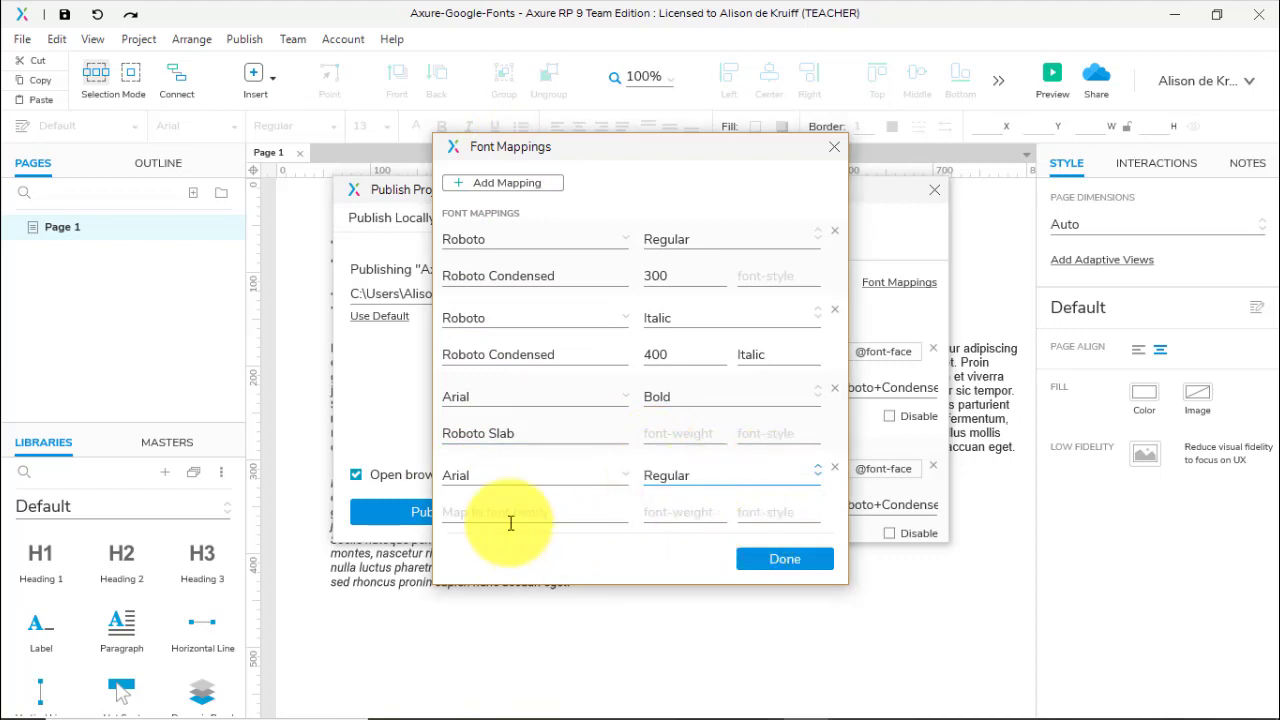
pyautogui.click(565, 273)
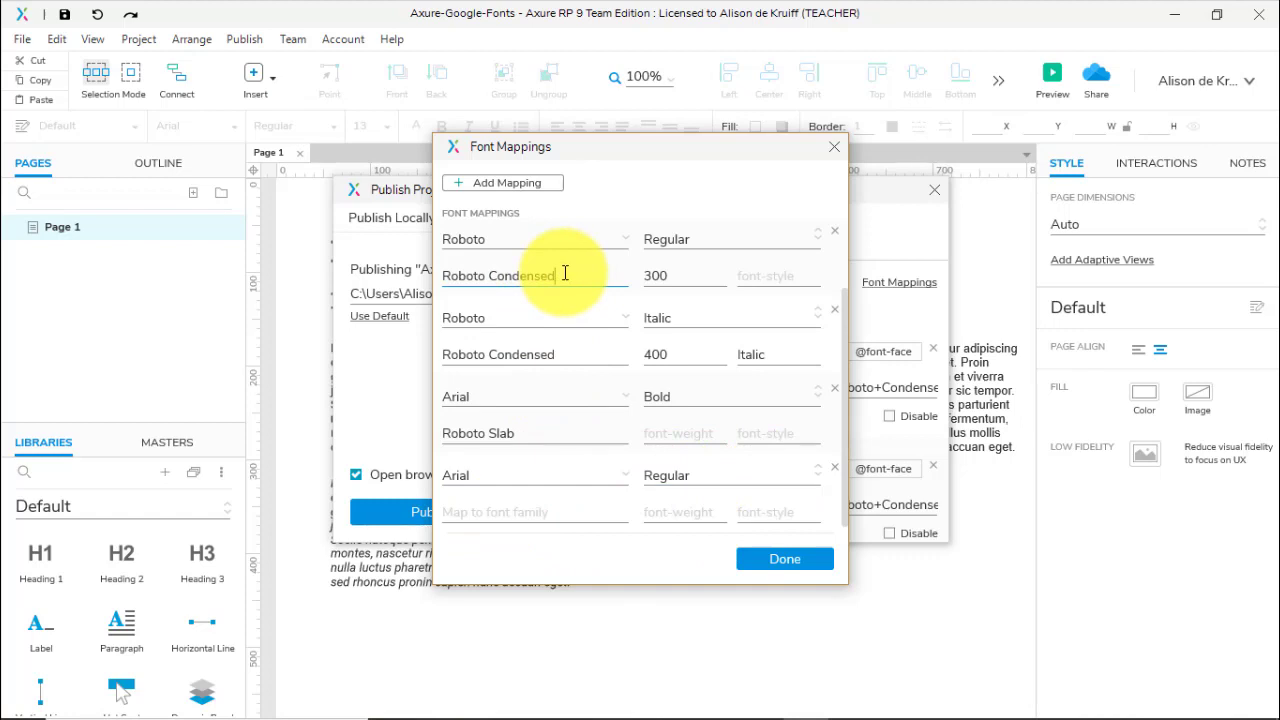
pyautogui.moveTo(565, 273); pyautogui.dragTo(370, 276)
pyautogui.hotkey('ctrl', 'c')
pyautogui.click(545, 512)
pyautogui.write('v')
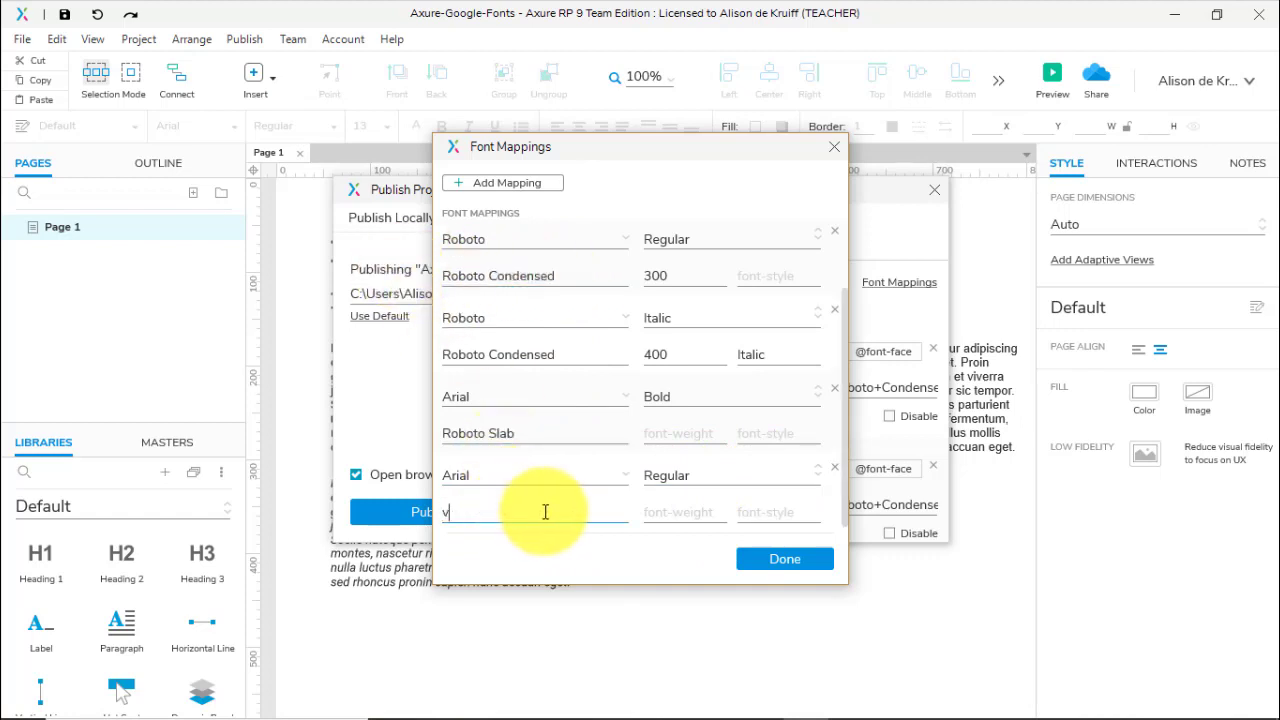
pyautogui.press('BackSpace')
pyautogui.hotkey('ctrl', 'v')
pyautogui.click(690, 516)
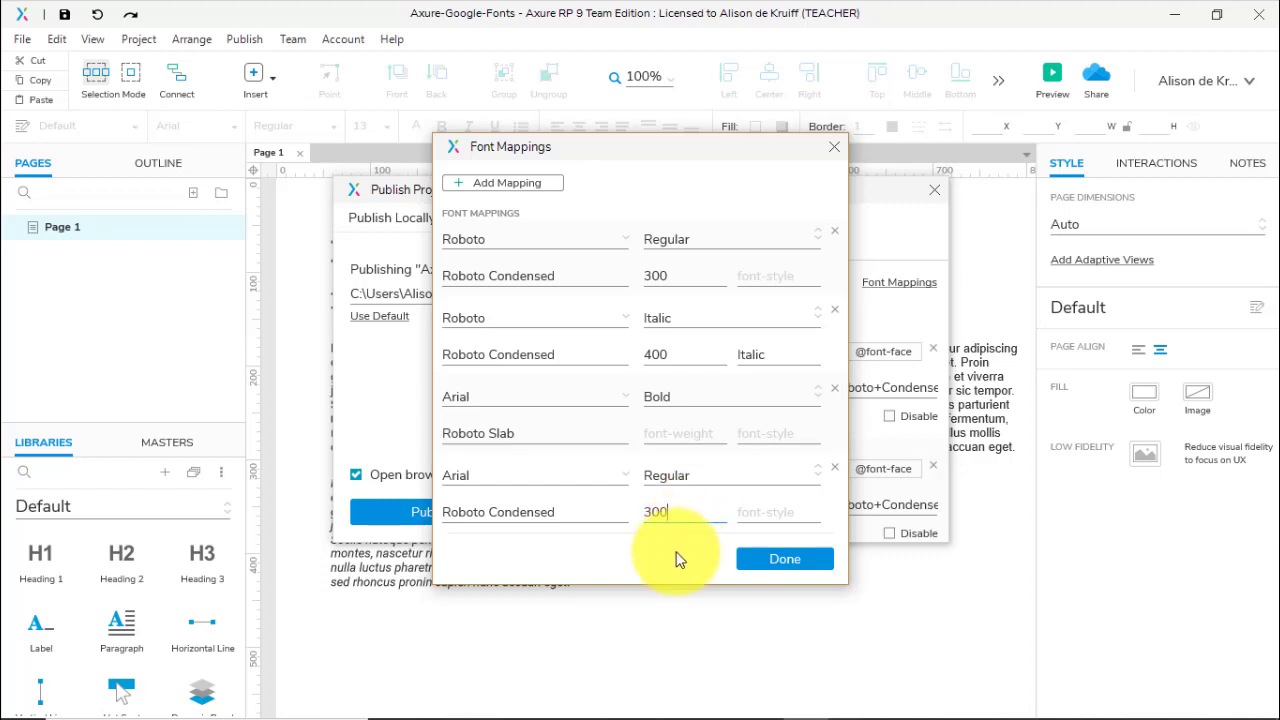
pyautogui.click(680, 433)
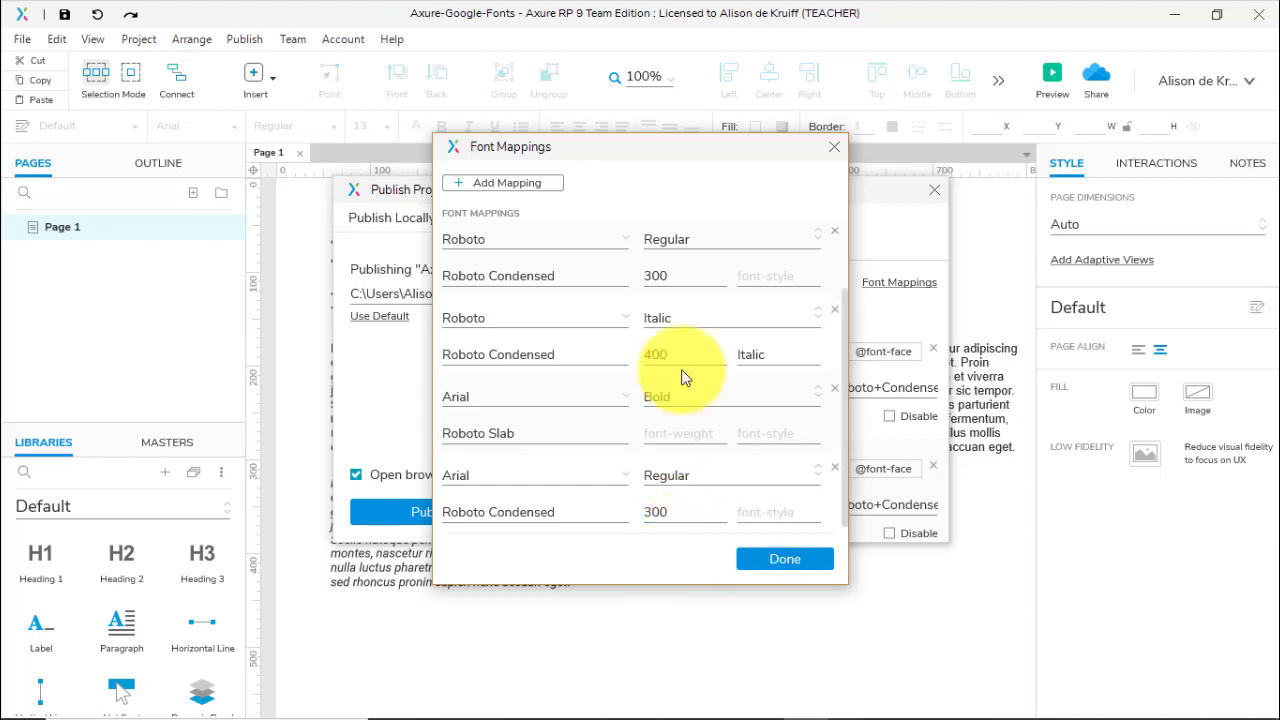
pyautogui.click(793, 562)
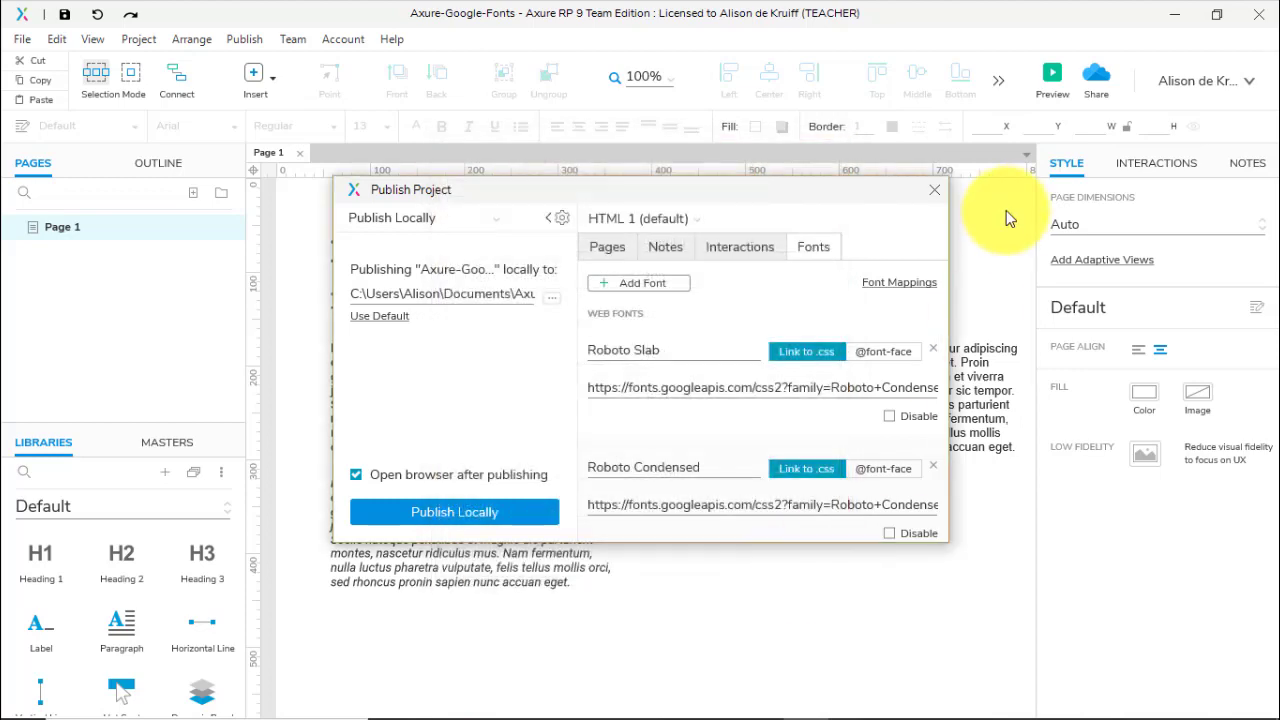
pyautogui.click(934, 189)
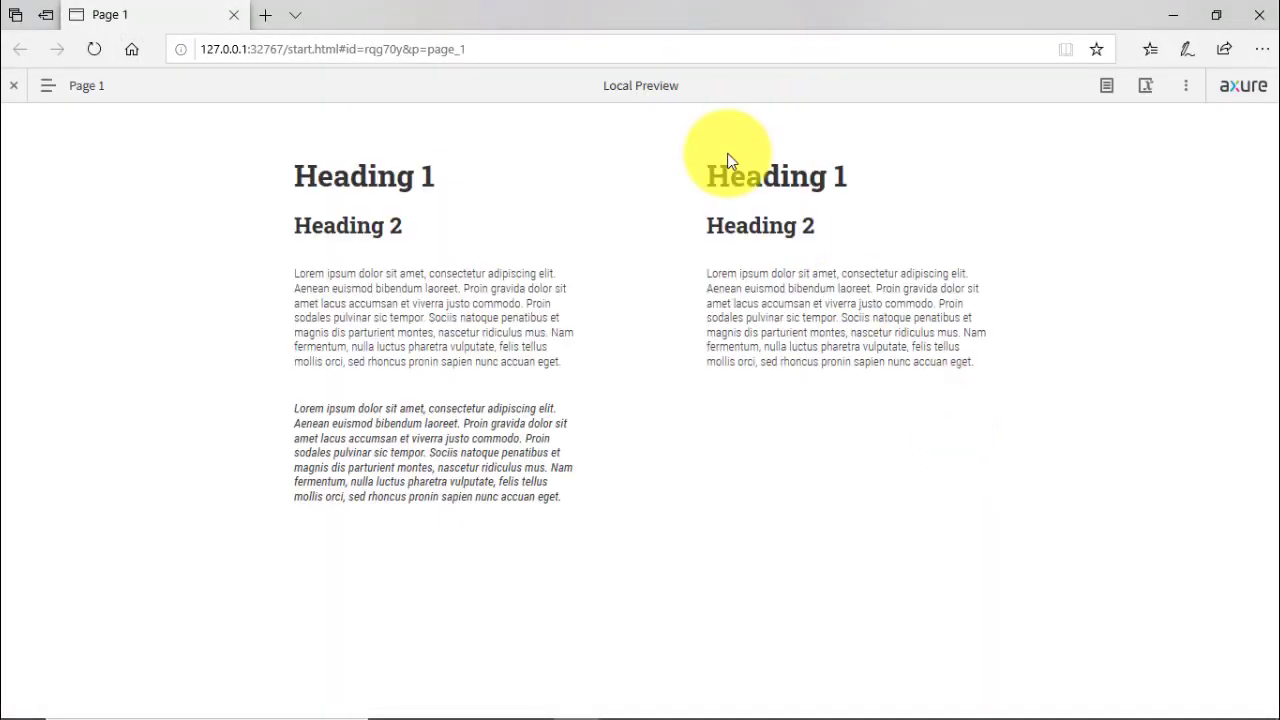
pyautogui.moveTo(714, 177); pyautogui.dragTo(834, 171)
pyautogui.moveTo(723, 228); pyautogui.dragTo(821, 241)
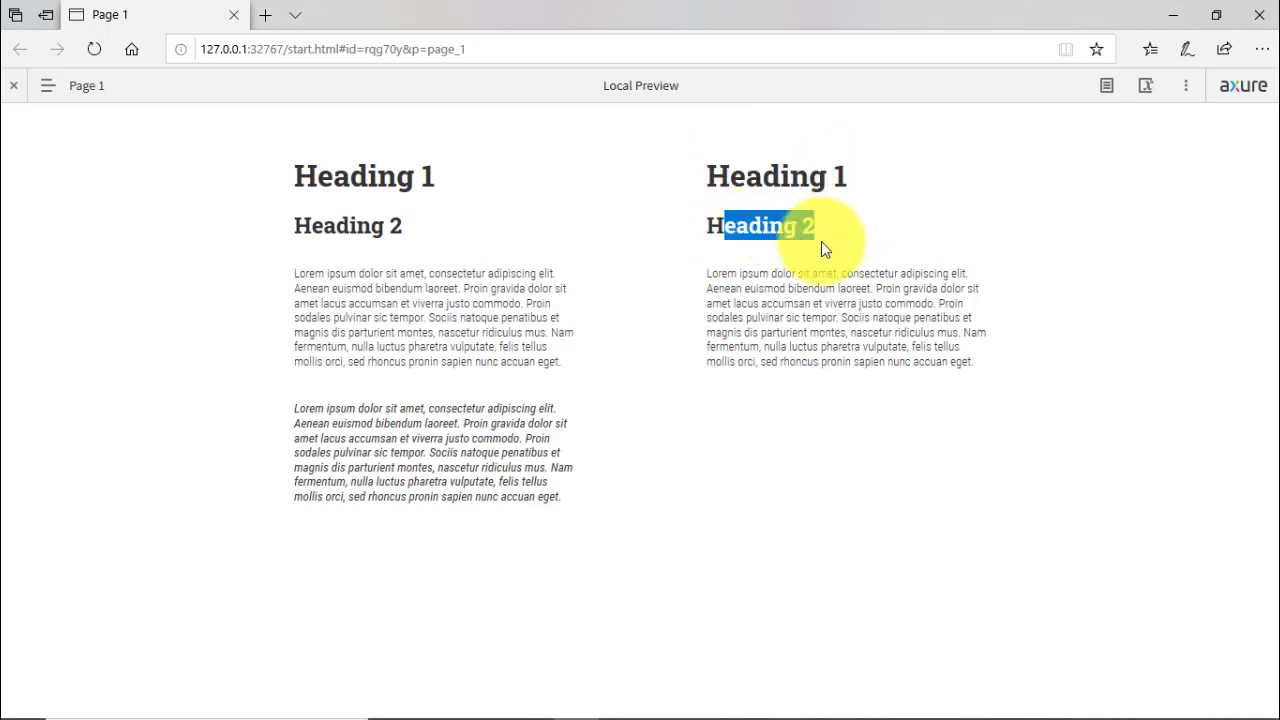
pyautogui.click(1218, 16)
pyautogui.moveTo(767, 117); pyautogui.dragTo(399, 86)
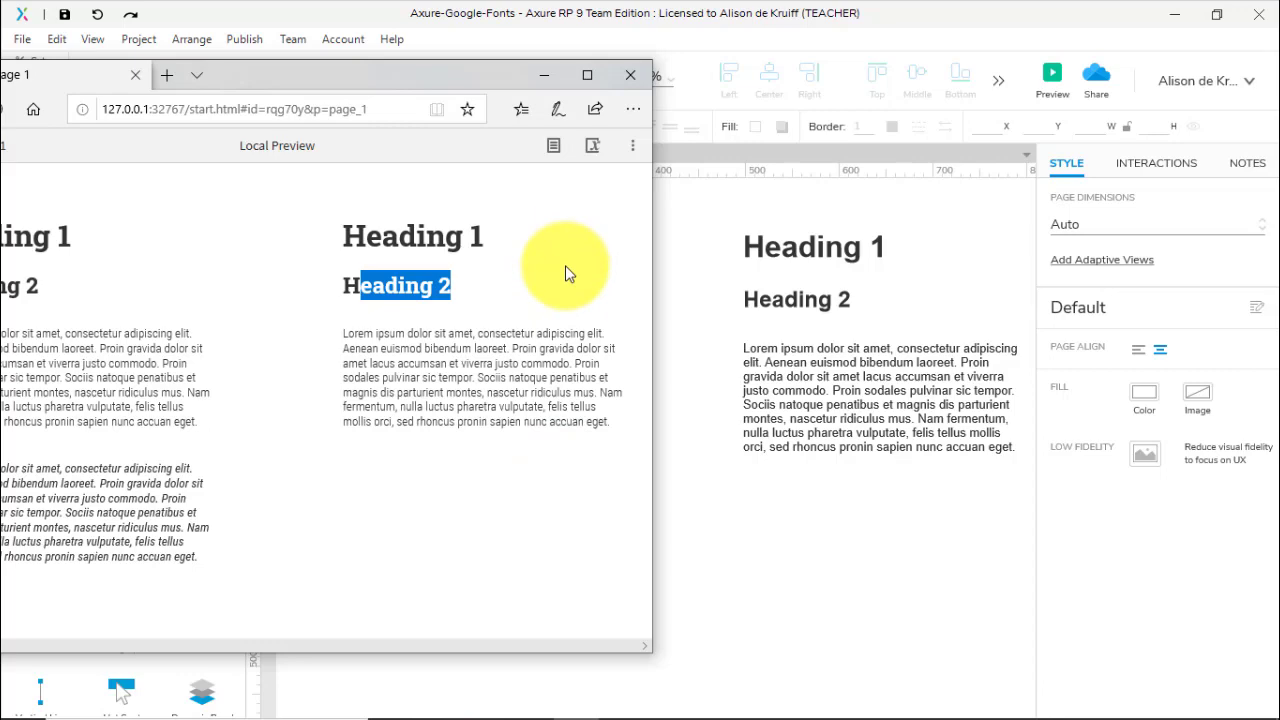
pyautogui.moveTo(353, 79); pyautogui.dragTo(597, 57)
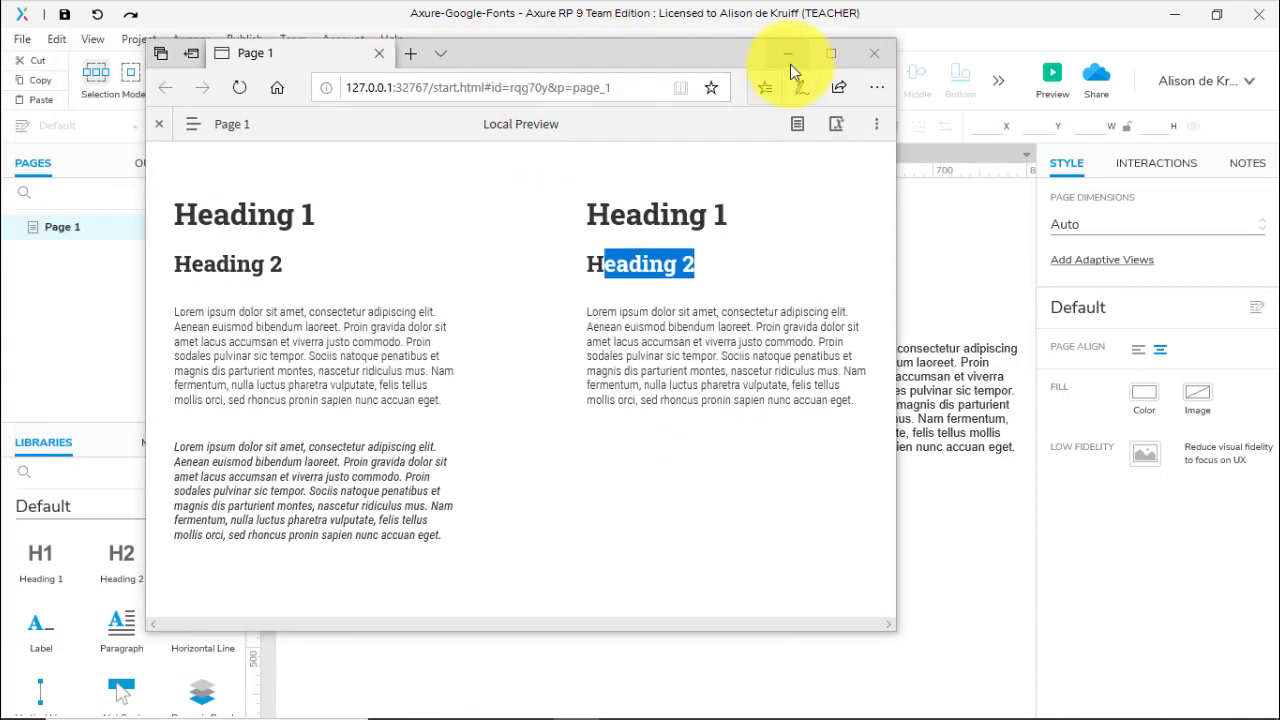
pyautogui.click(874, 53)
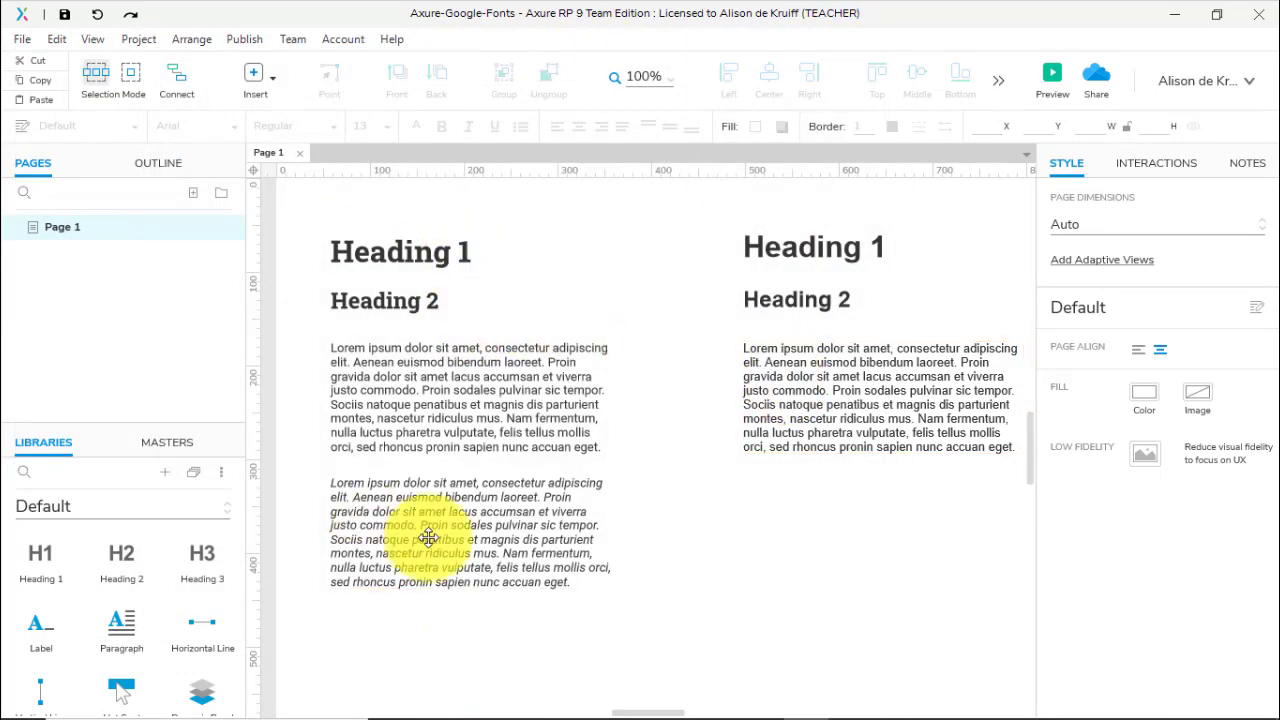